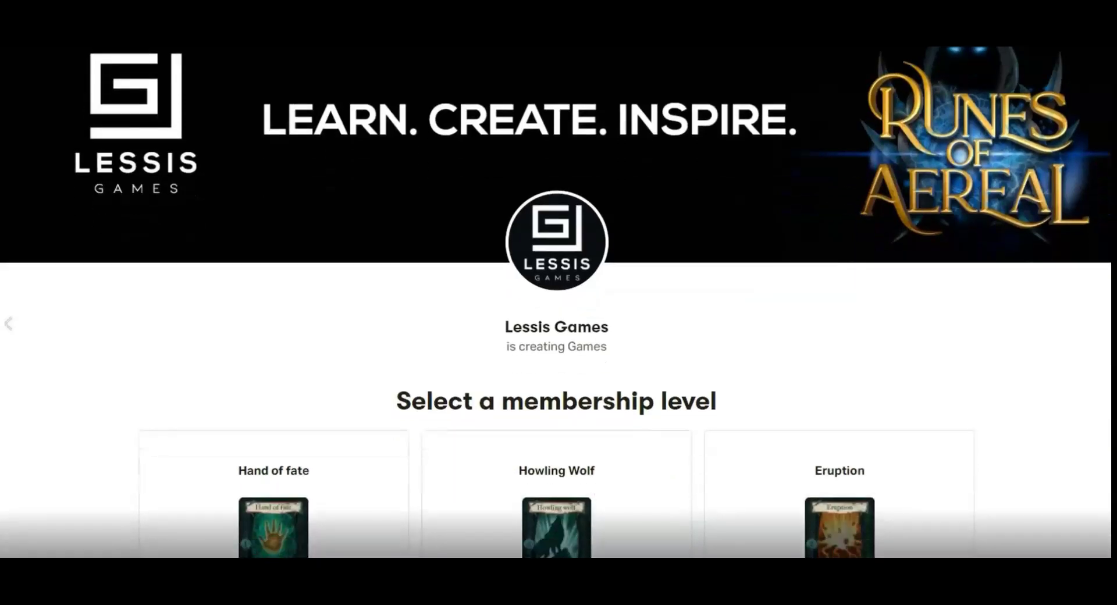
Step: Browse the Patreon tiers, priced €4 to €30 per month, down to Savage Bite and Ambition
{"action": "scroll", "coordinate": [556, 302], "scroll_direction": "down", "scroll_amount": 5}
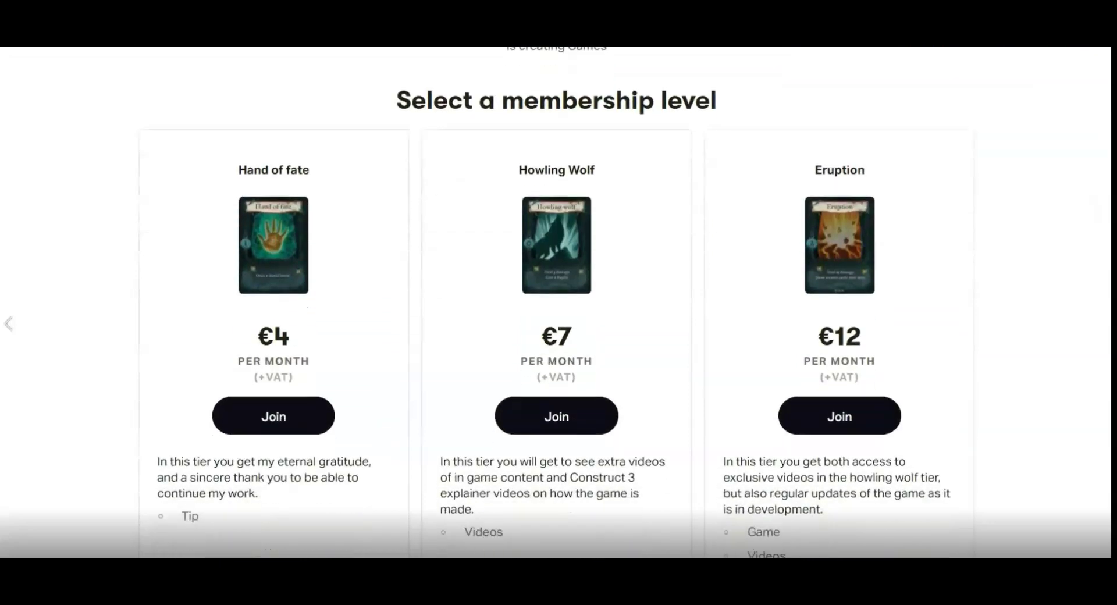
{"action": "scroll", "coordinate": [556, 302], "scroll_direction": "down", "scroll_amount": 8}
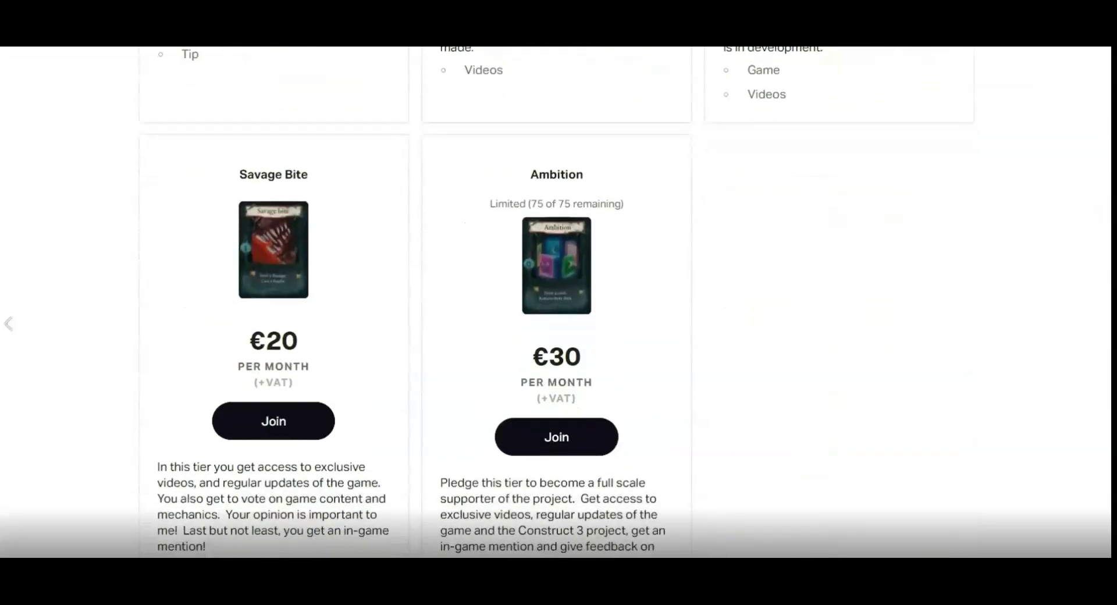
{"action": "scroll", "coordinate": [556, 302], "scroll_direction": "down", "scroll_amount": 1}
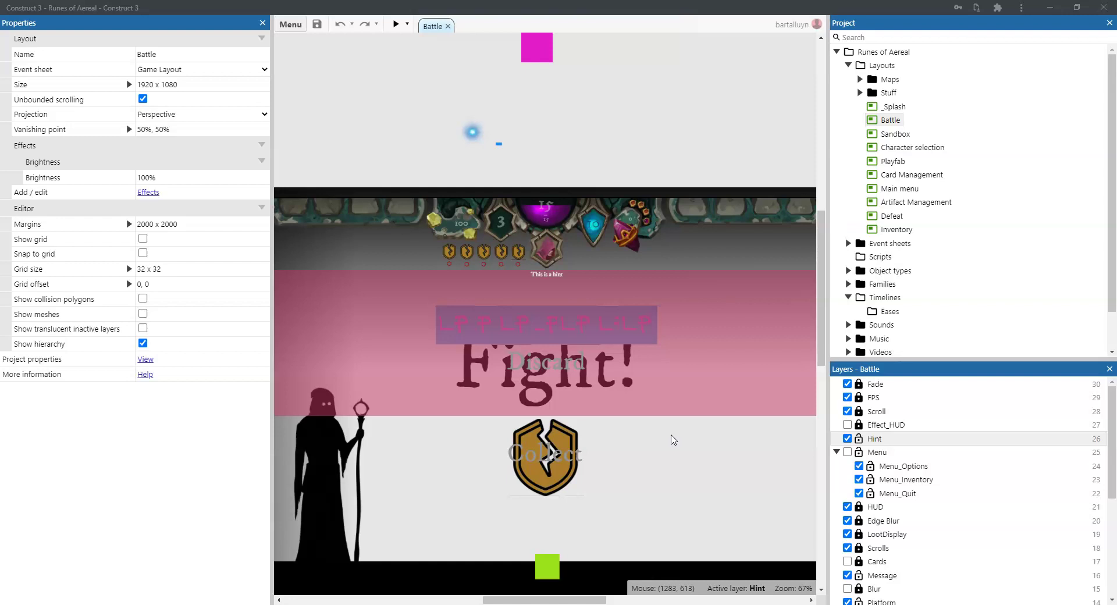
Step: Adjust the splitter beside the Battle layout to widen the Project and Layers panels
{"action": "left_click", "coordinate": [662, 439]}
{"action": "left_click", "coordinate": [678, 438]}
{"action": "left_click", "coordinate": [1105, 320]}
Step: Widen the side panels, lengthen the Project tree to show Fonts, Icons and Files, and zoom out on Battle
{"action": "left_click_drag", "start_coordinate": [829, 88], "coordinate": [783, 93]}
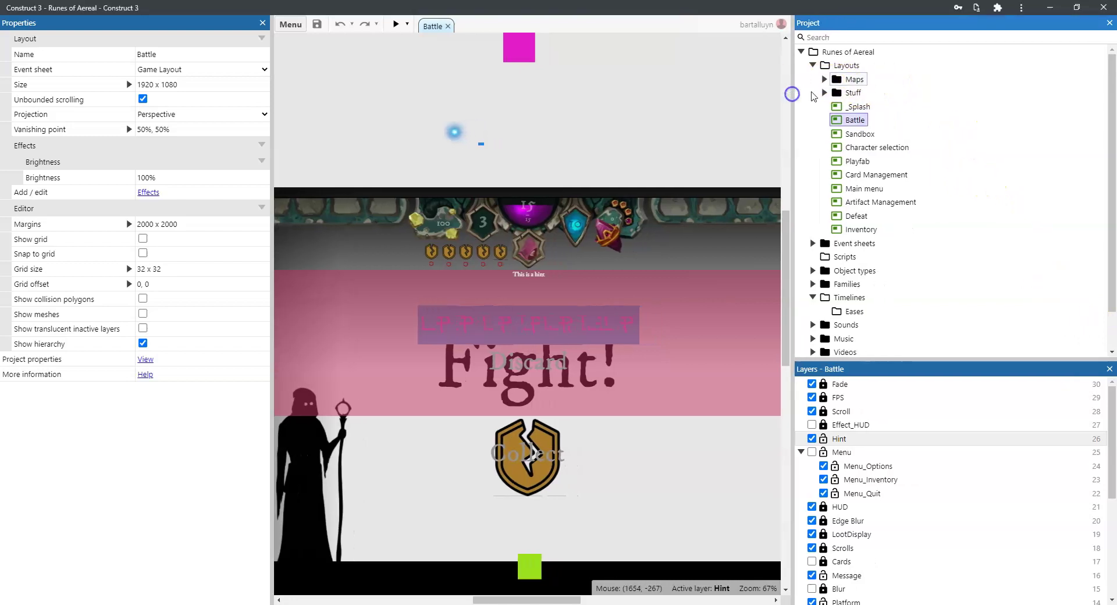
{"action": "left_click", "coordinate": [847, 356]}
{"action": "left_click_drag", "start_coordinate": [849, 358], "coordinate": [858, 458]}
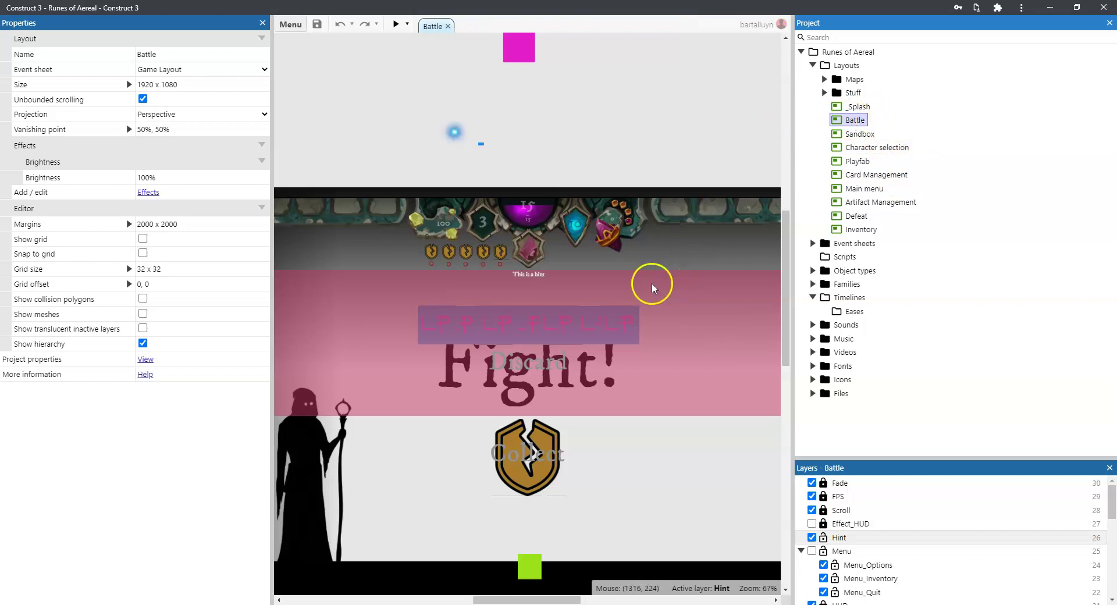
{"action": "scroll", "coordinate": [651, 282], "scroll_direction": "down", "scroll_amount": 3, "text": "ctrl"}
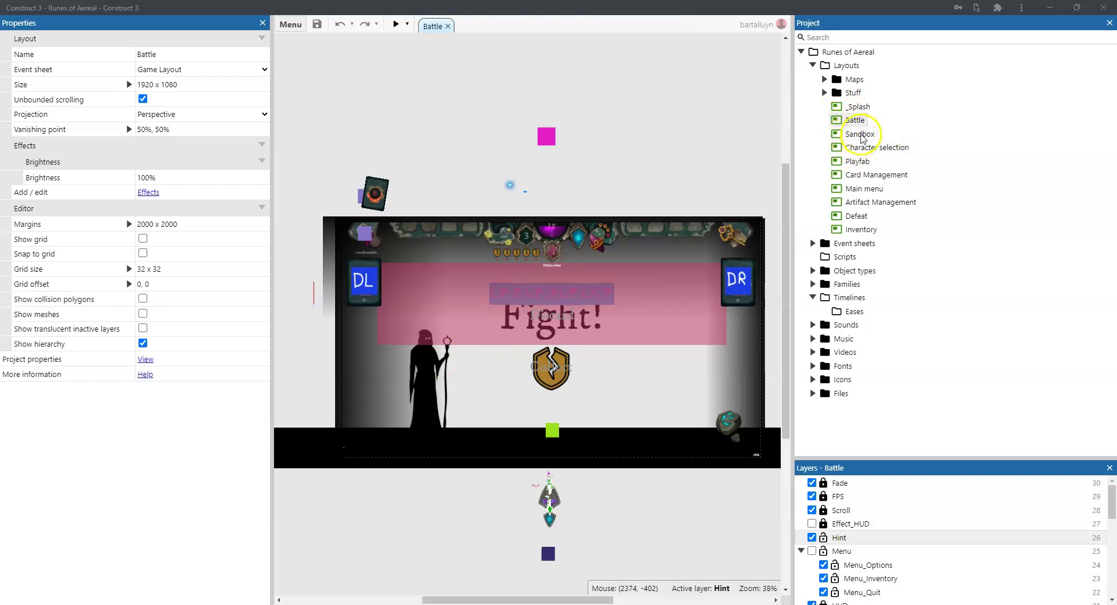
Step: Open the Sandbox layout and zoom out and back in over its State, Combat and Character definitions
{"action": "left_click", "coordinate": [861, 135]}
{"action": "double_click", "coordinate": [862, 135]}
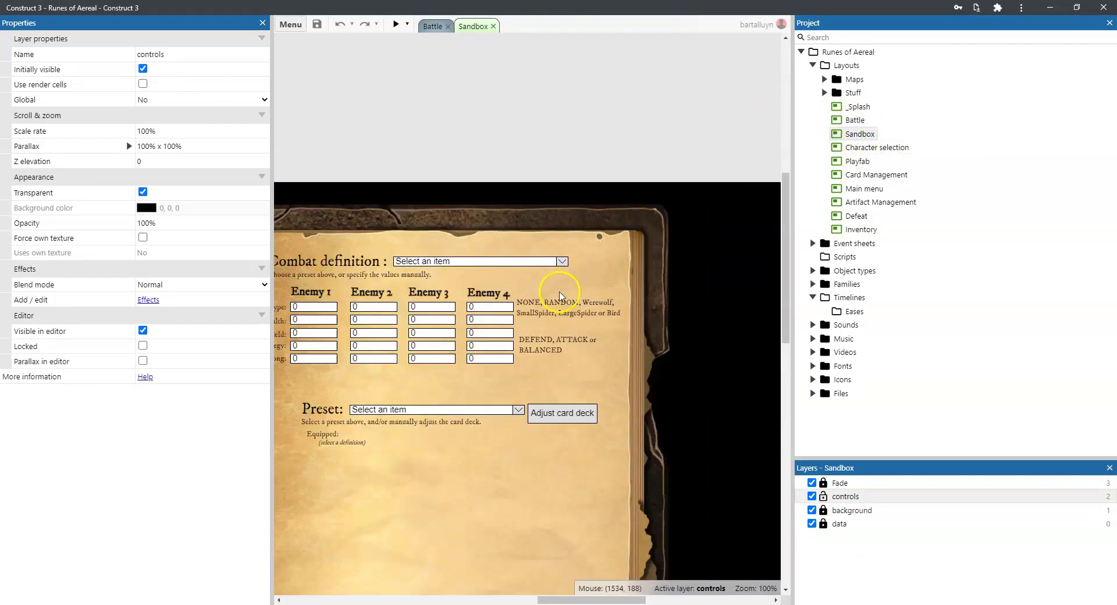
{"action": "scroll", "coordinate": [524, 293], "scroll_direction": "down", "scroll_amount": 8, "text": "ctrl"}
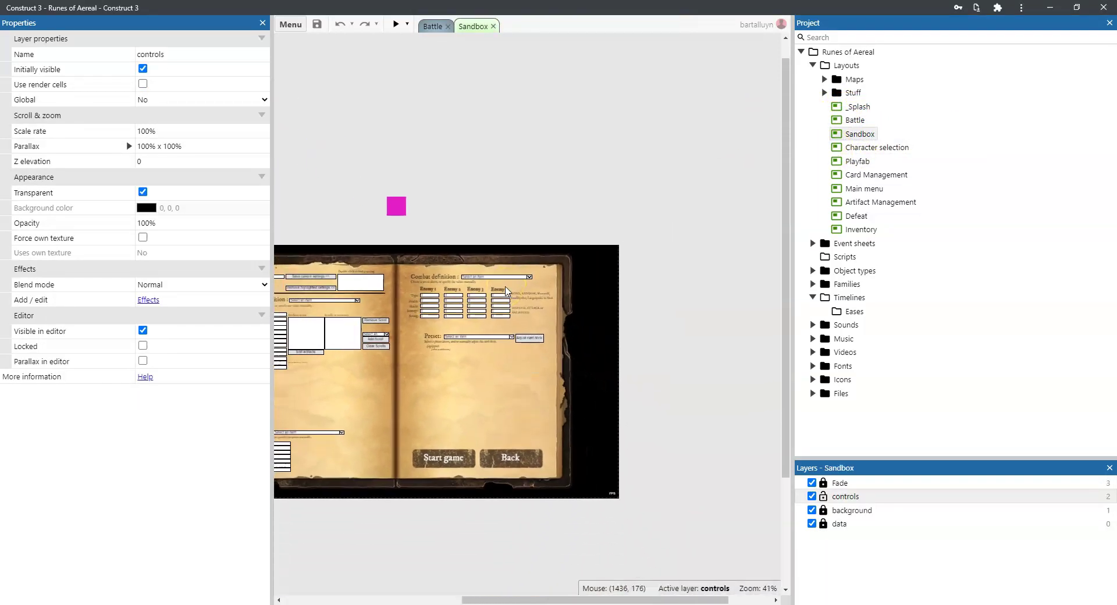
{"action": "scroll", "coordinate": [506, 291], "scroll_direction": "up", "scroll_amount": 5, "text": "ctrl"}
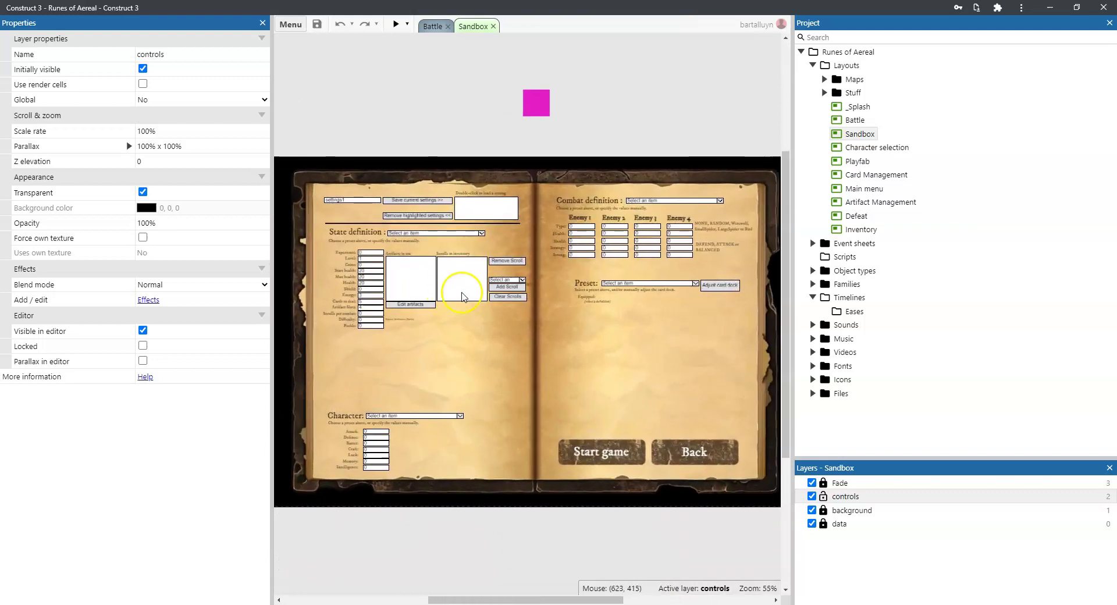
{"action": "scroll", "coordinate": [583, 298], "scroll_direction": "up", "scroll_amount": 1, "text": "ctrl"}
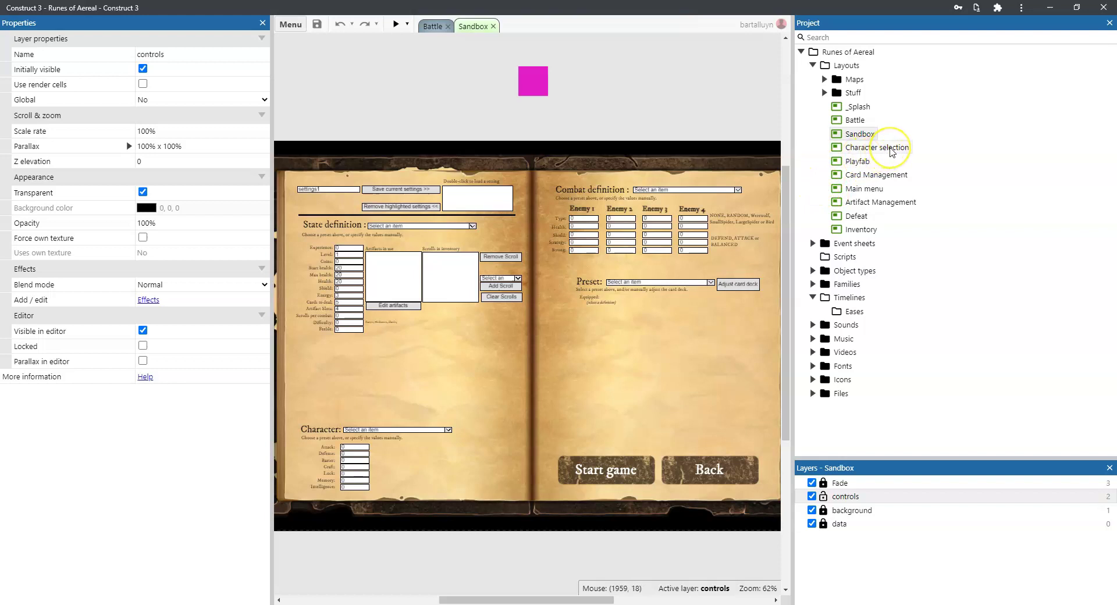
Step: Open the Character selection layout and zoom out and in across it
{"action": "double_click", "coordinate": [892, 150]}
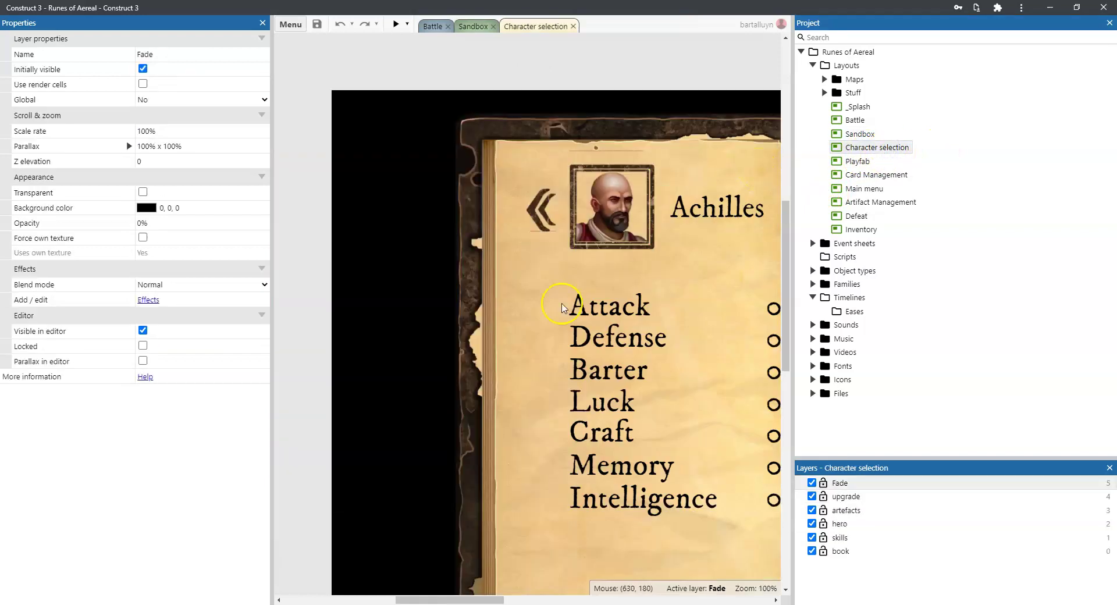
{"action": "scroll", "coordinate": [526, 351], "scroll_direction": "down", "scroll_amount": 3, "text": "ctrl"}
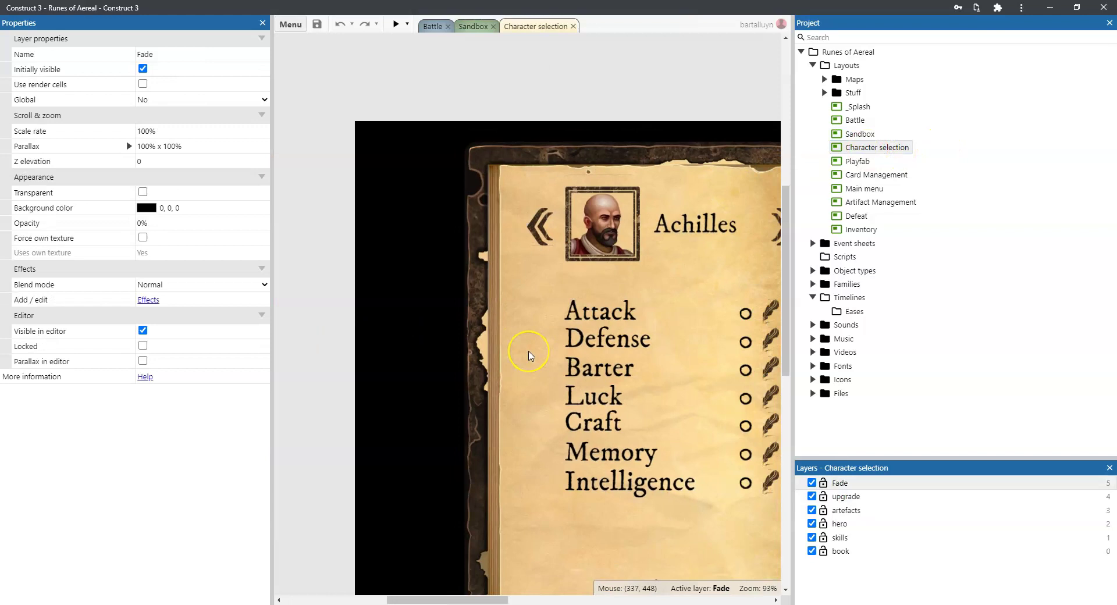
{"action": "scroll", "coordinate": [529, 355], "scroll_direction": "down", "scroll_amount": 4, "text": "ctrl"}
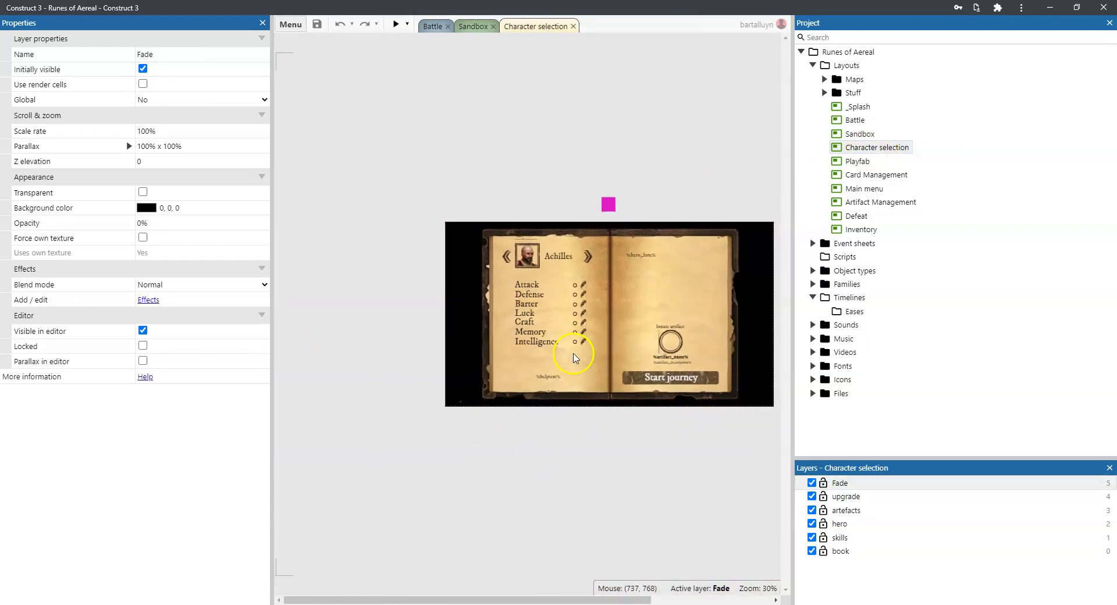
{"action": "scroll", "coordinate": [598, 356], "scroll_direction": "up", "scroll_amount": 3, "text": "ctrl"}
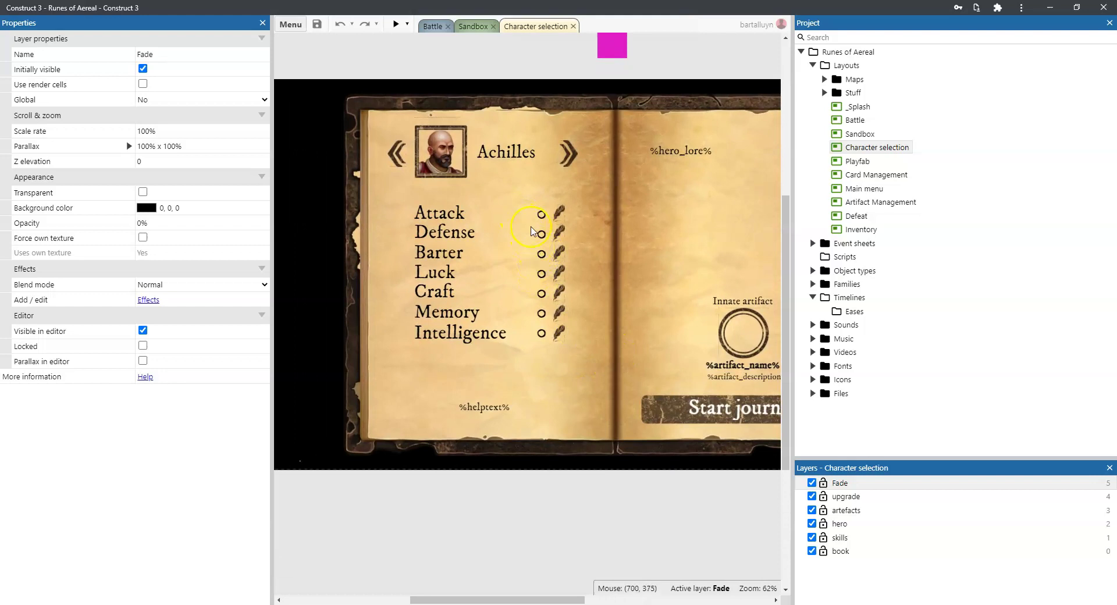
{"action": "scroll", "coordinate": [573, 303], "scroll_direction": "up", "scroll_amount": 1}
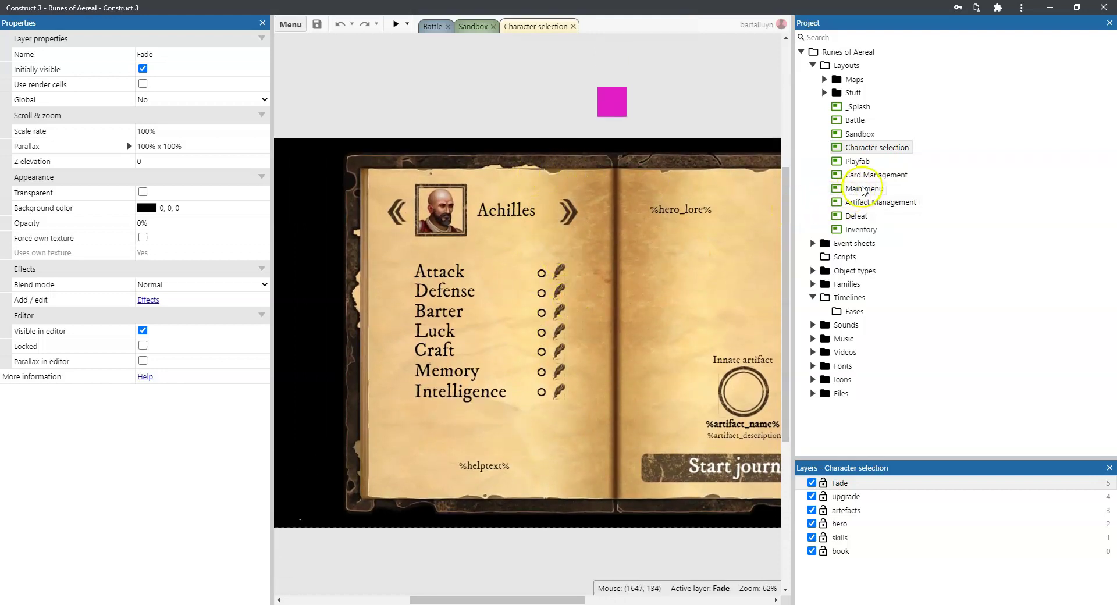
Step: Open the Main menu layout and launch a browser preview of the game
{"action": "double_click", "coordinate": [863, 188]}
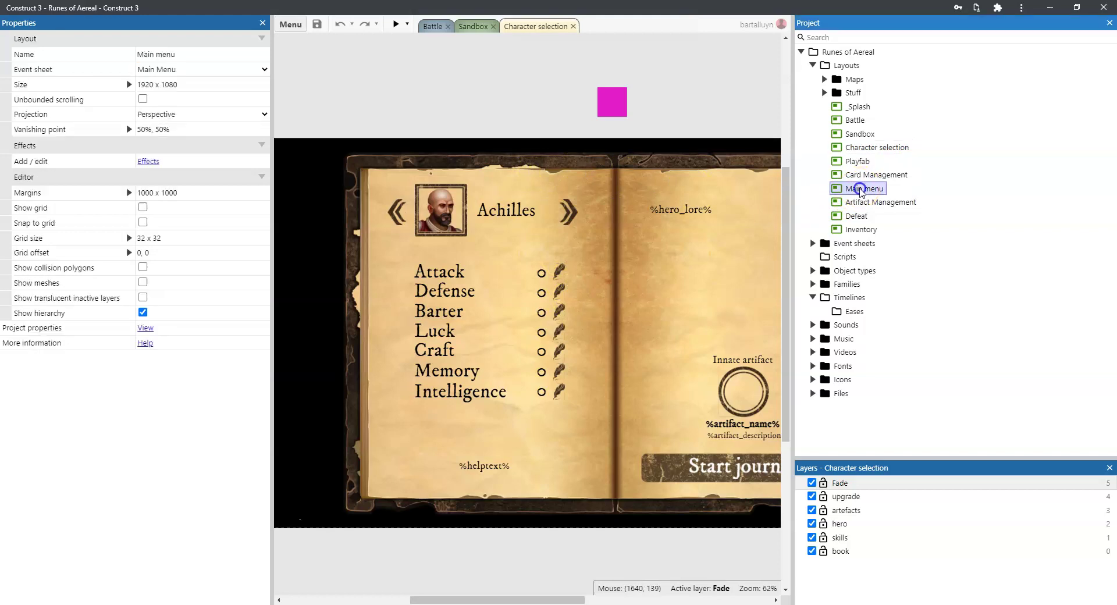
{"action": "left_click", "coordinate": [396, 24]}
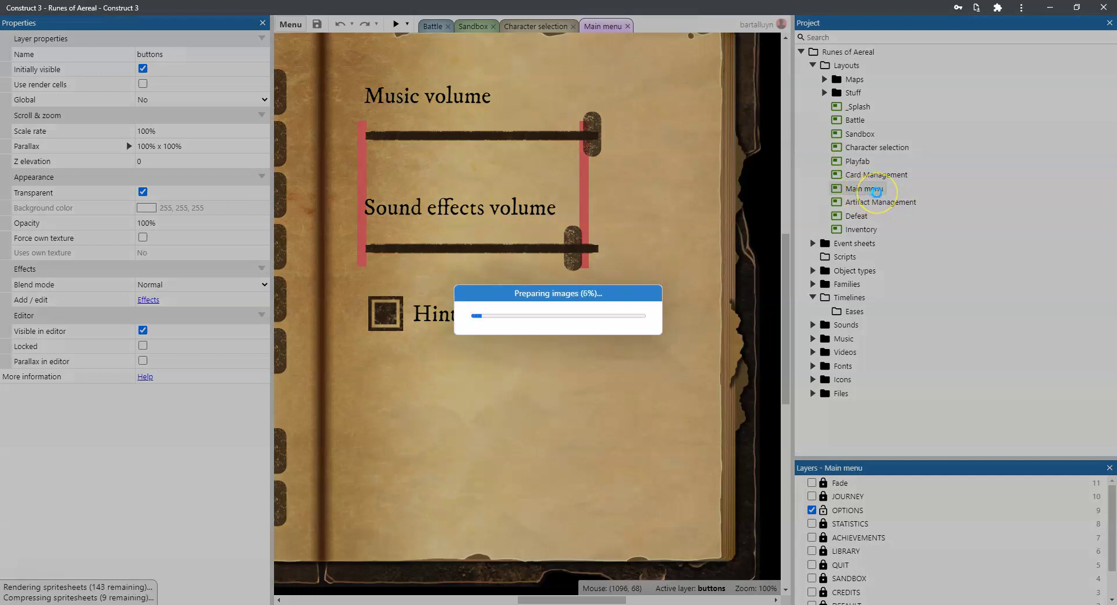
{"action": "left_click", "coordinate": [871, 191]}
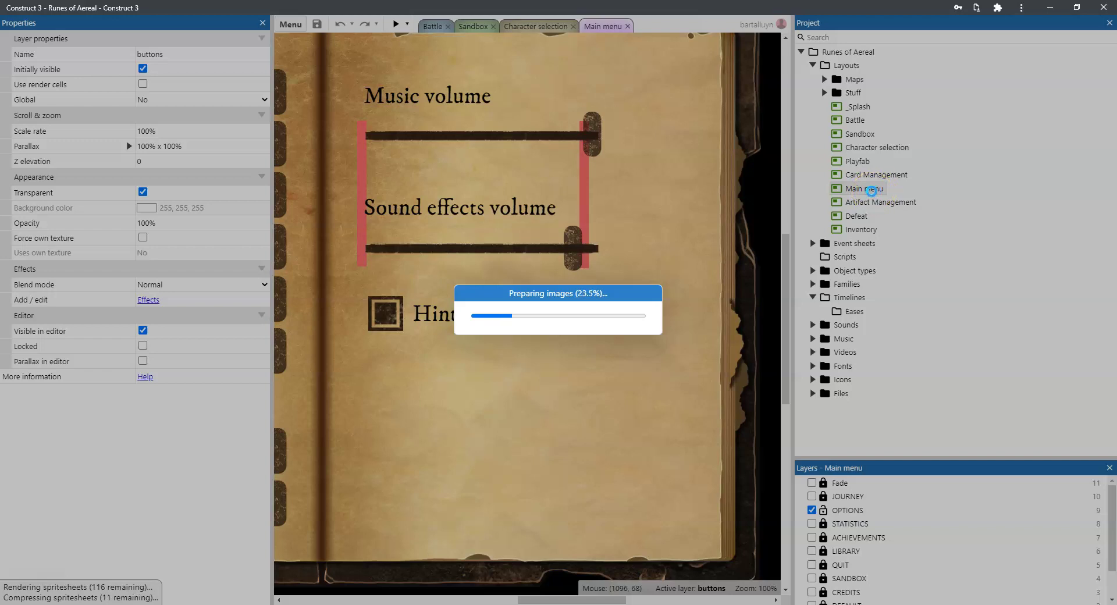
{"action": "left_click", "coordinate": [873, 191]}
{"action": "left_click", "coordinate": [881, 190]}
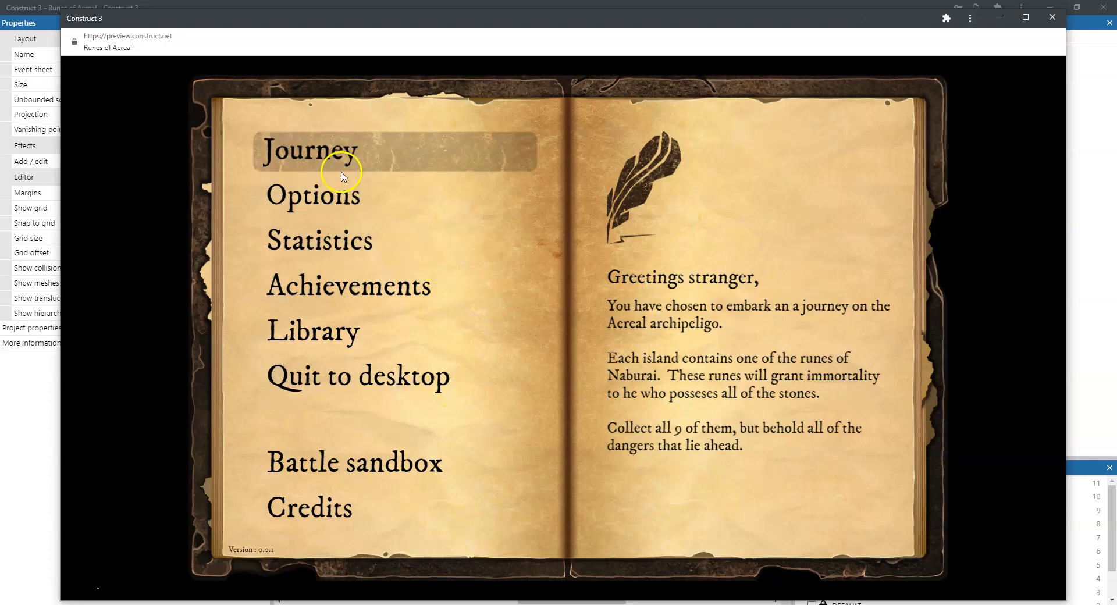
Step: In the preview, go via Journey to the Achilles character page, inspect its stats, then close the preview
{"action": "left_click", "coordinate": [339, 152]}
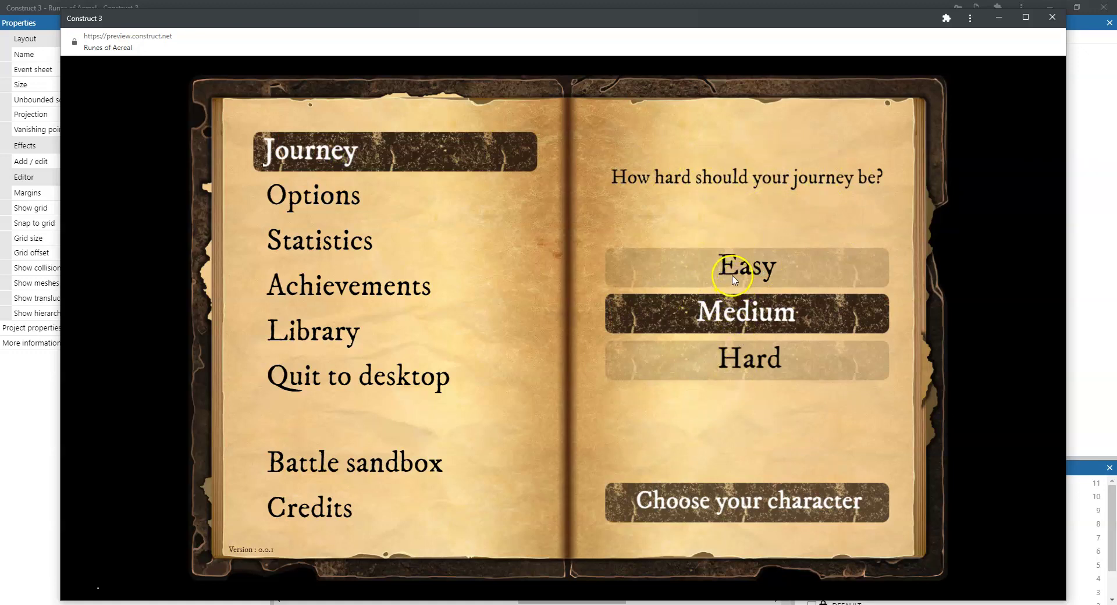
{"action": "left_click", "coordinate": [743, 506]}
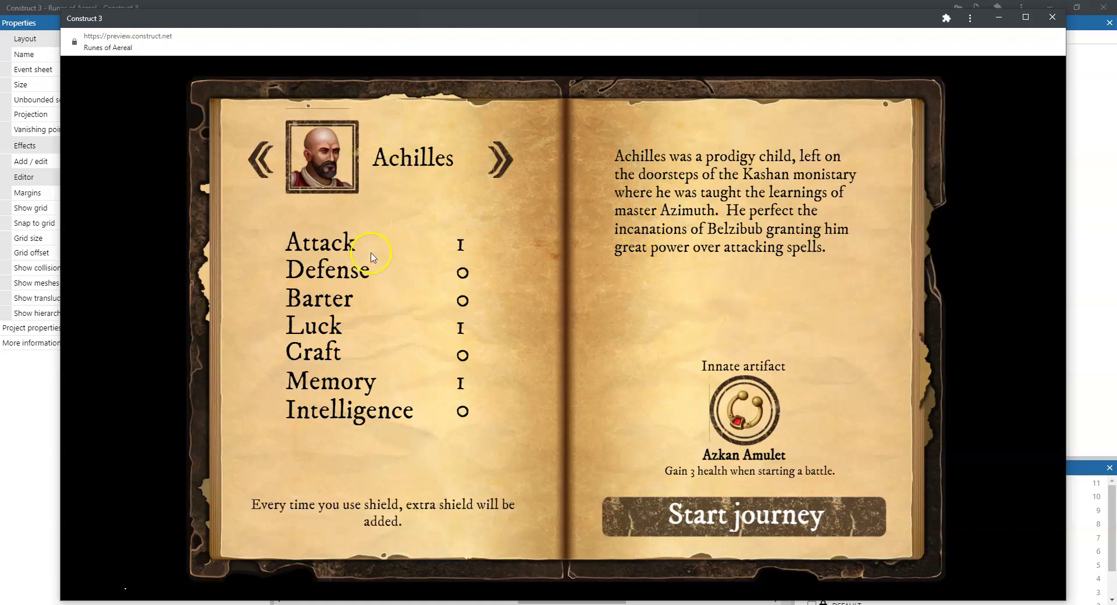
{"action": "mouse_move", "coordinate": [347, 278]}
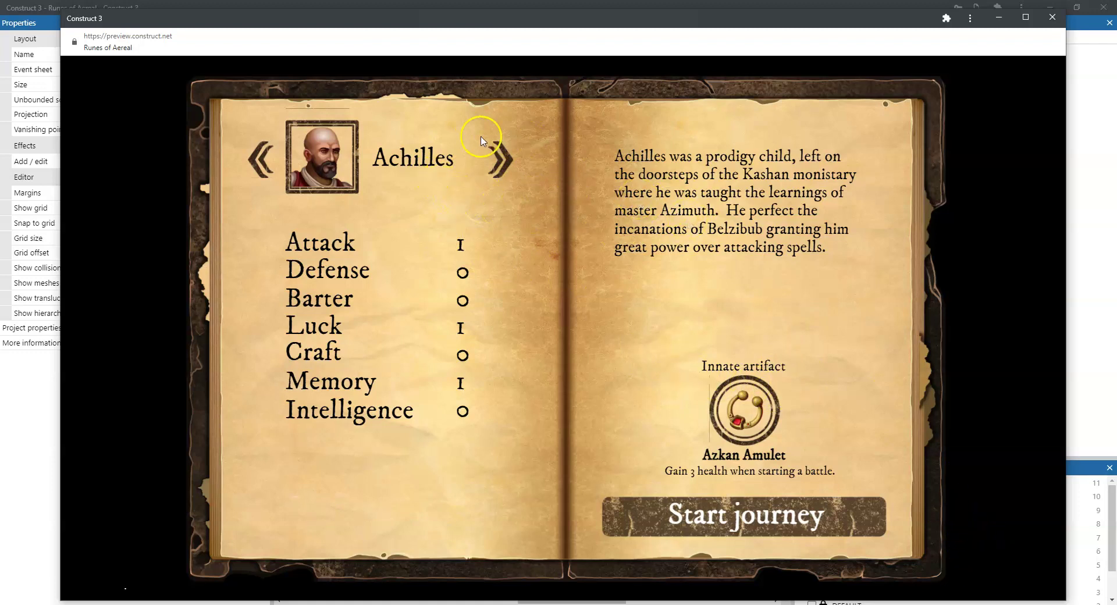
{"action": "left_click", "coordinate": [1053, 18]}
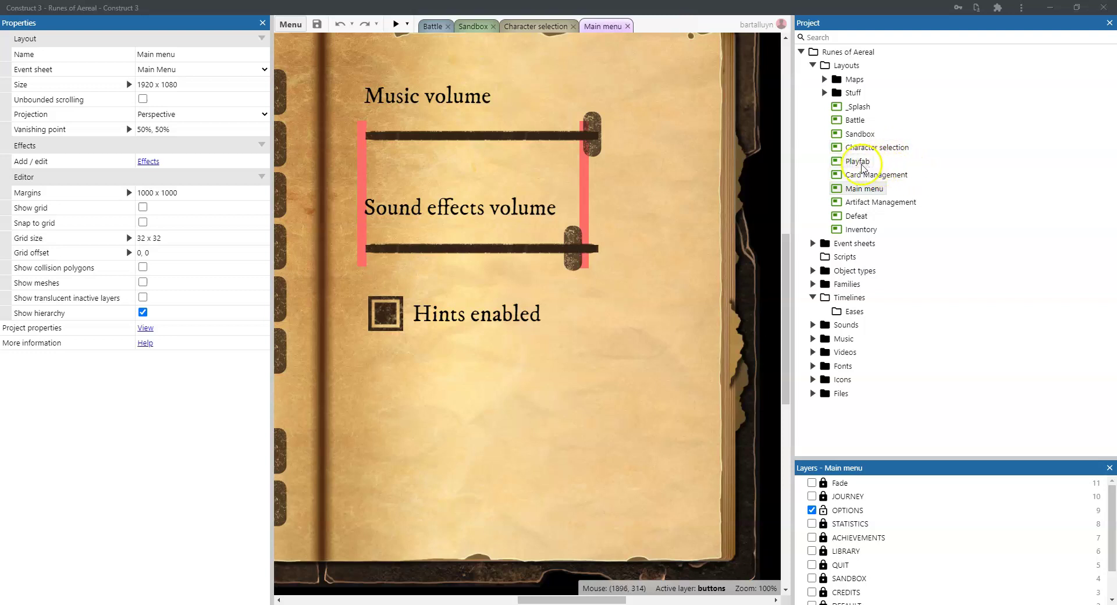
Step: Select the Playfab layout to see its 3840 x 2160 size, Playfab event sheet and perspective projection
{"action": "left_click", "coordinate": [862, 163]}
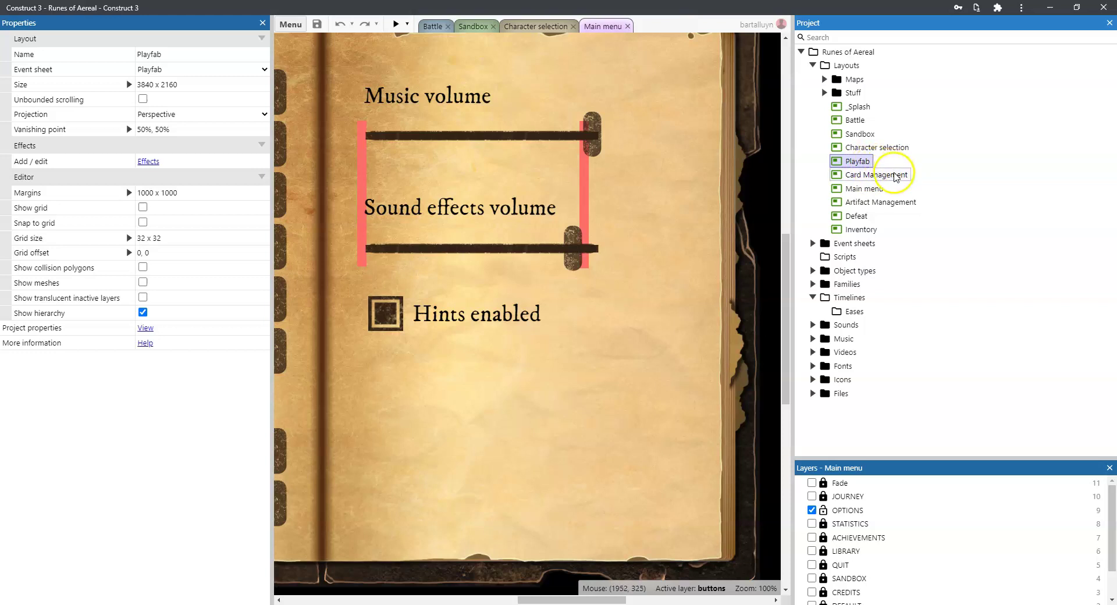
Step: Open the Card Management layout in the editor
{"action": "double_click", "coordinate": [880, 177]}
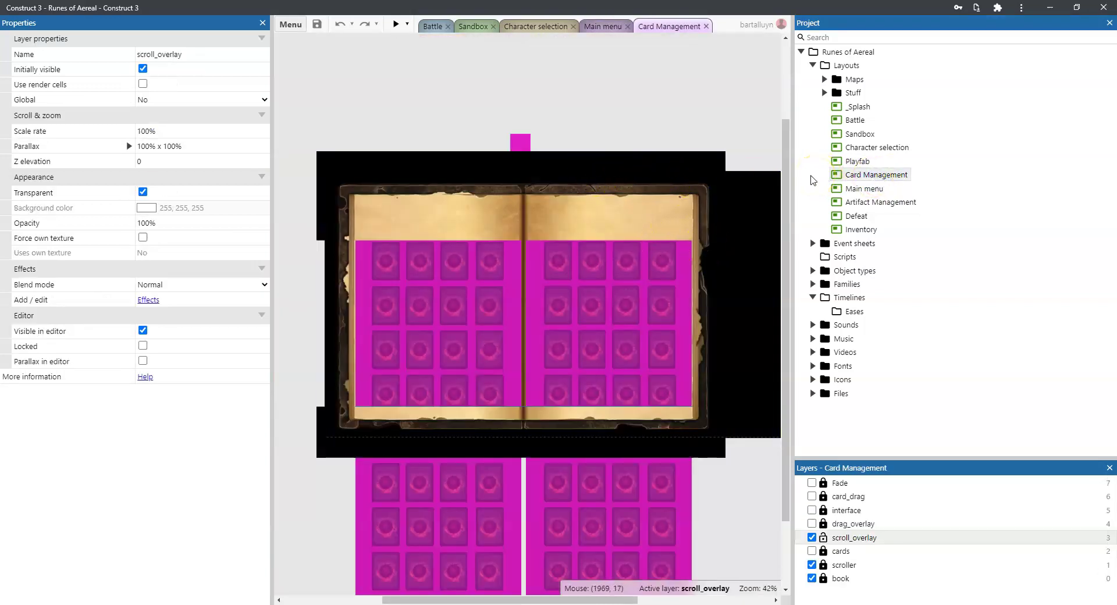
{"action": "left_click_drag", "start_coordinate": [814, 181], "coordinate": [780, 181]}
{"action": "scroll", "coordinate": [661, 317], "scroll_direction": "down", "scroll_amount": 2}
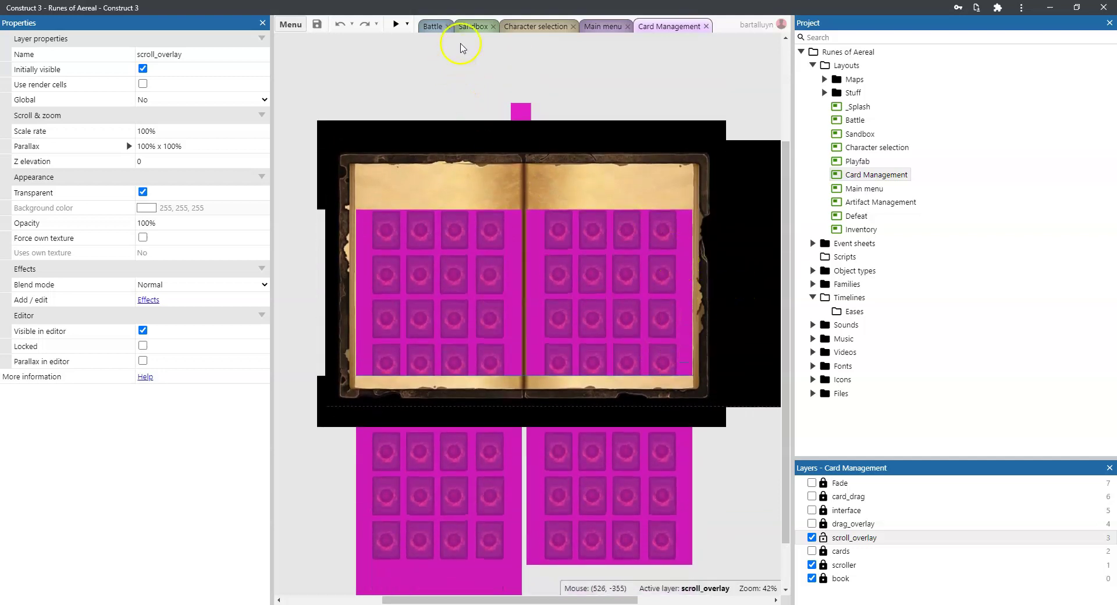
Step: Preview it and equip Demon shield and Hell hound, removing Combustion and the duplicate Demon shield
{"action": "left_click", "coordinate": [398, 24]}
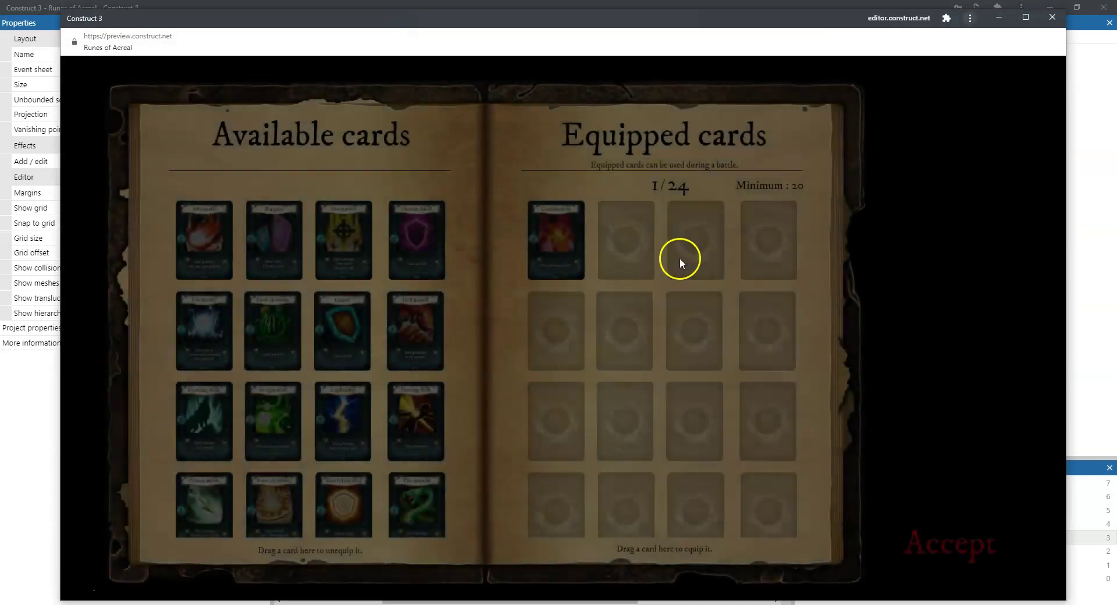
{"action": "mouse_move", "coordinate": [578, 236]}
{"action": "left_click_drag", "start_coordinate": [414, 243], "coordinate": [632, 256]}
{"action": "left_click_drag", "start_coordinate": [444, 326], "coordinate": [547, 332]}
{"action": "left_click_drag", "start_coordinate": [416, 241], "coordinate": [593, 316]}
{"action": "left_click_drag", "start_coordinate": [574, 239], "coordinate": [444, 281]}
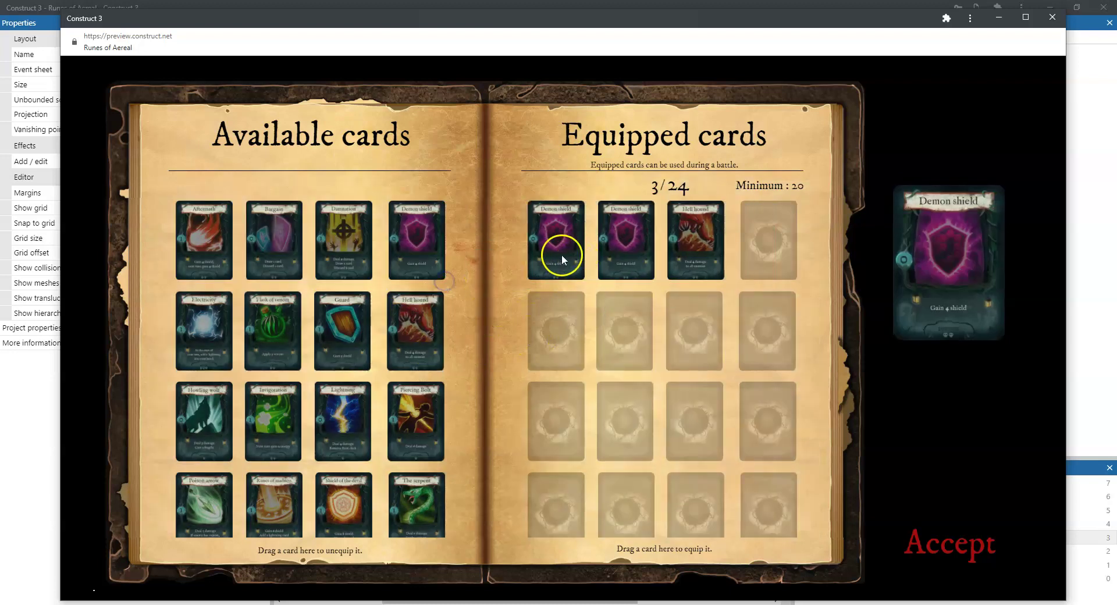
{"action": "left_click_drag", "start_coordinate": [561, 254], "coordinate": [491, 458]}
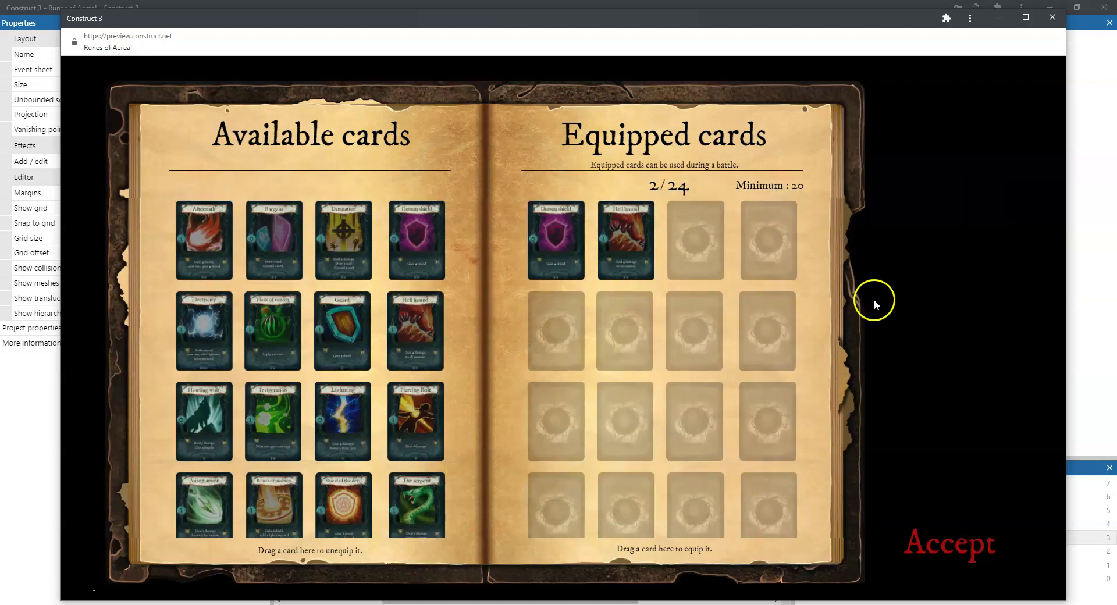
{"action": "left_click", "coordinate": [1052, 18]}
{"action": "double_click", "coordinate": [880, 203]}
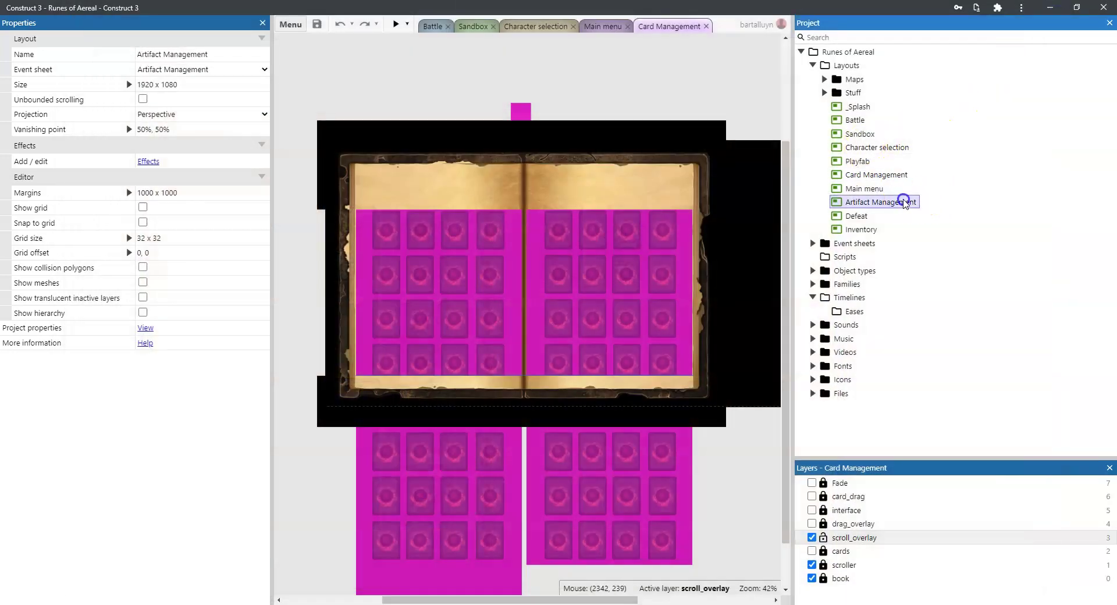
{"action": "scroll", "coordinate": [546, 236], "scroll_direction": "down", "scroll_amount": 5, "text": "ctrl"}
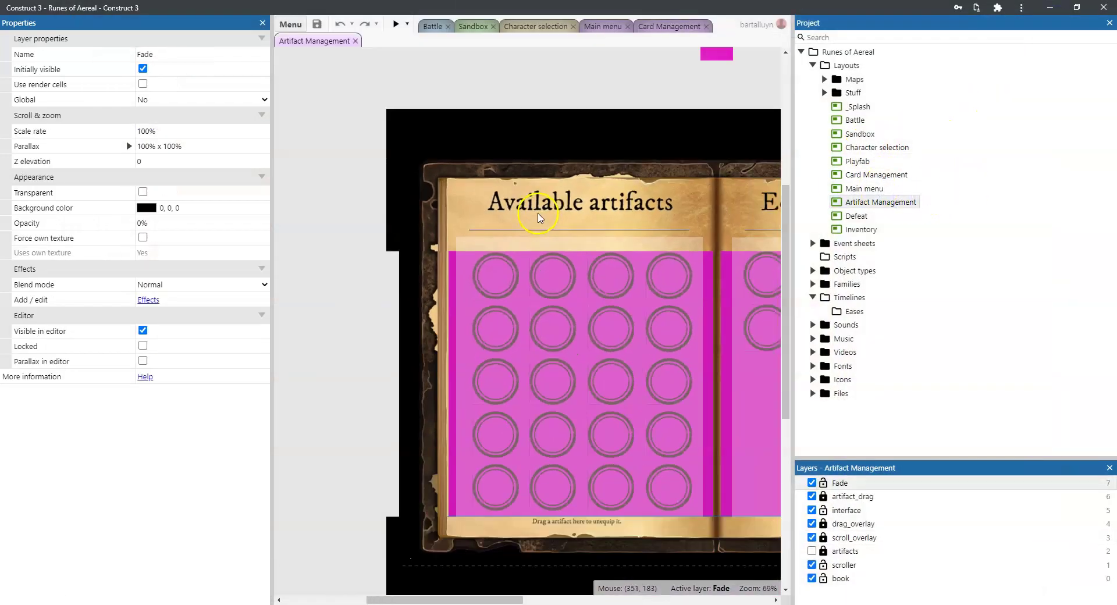
{"action": "left_click", "coordinate": [398, 23]}
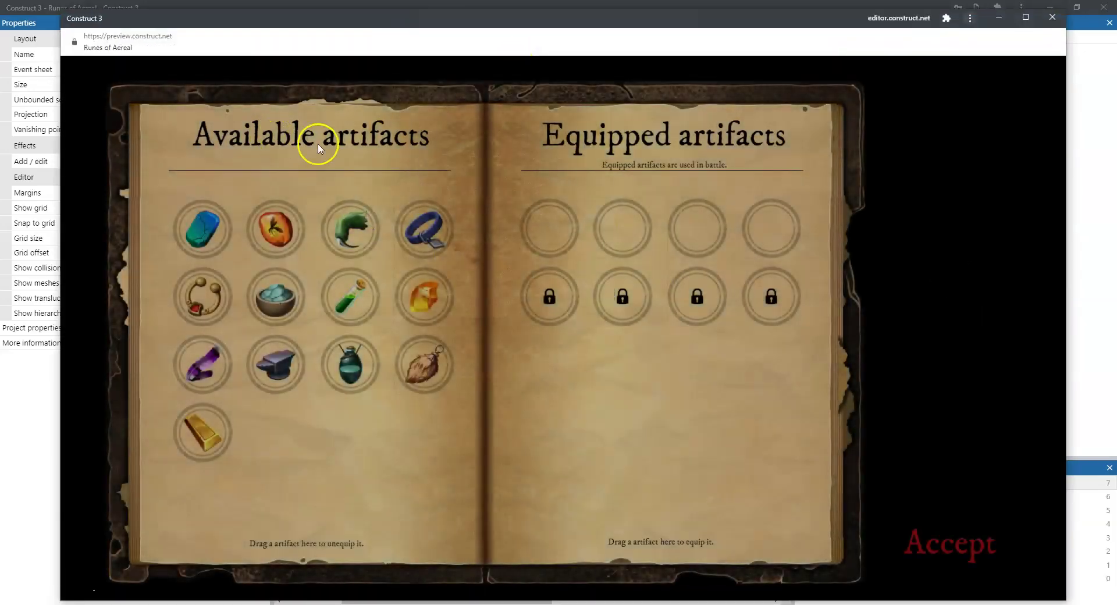
{"action": "mouse_move", "coordinate": [423, 236]}
{"action": "left_click_drag", "start_coordinate": [423, 235], "coordinate": [549, 228]}
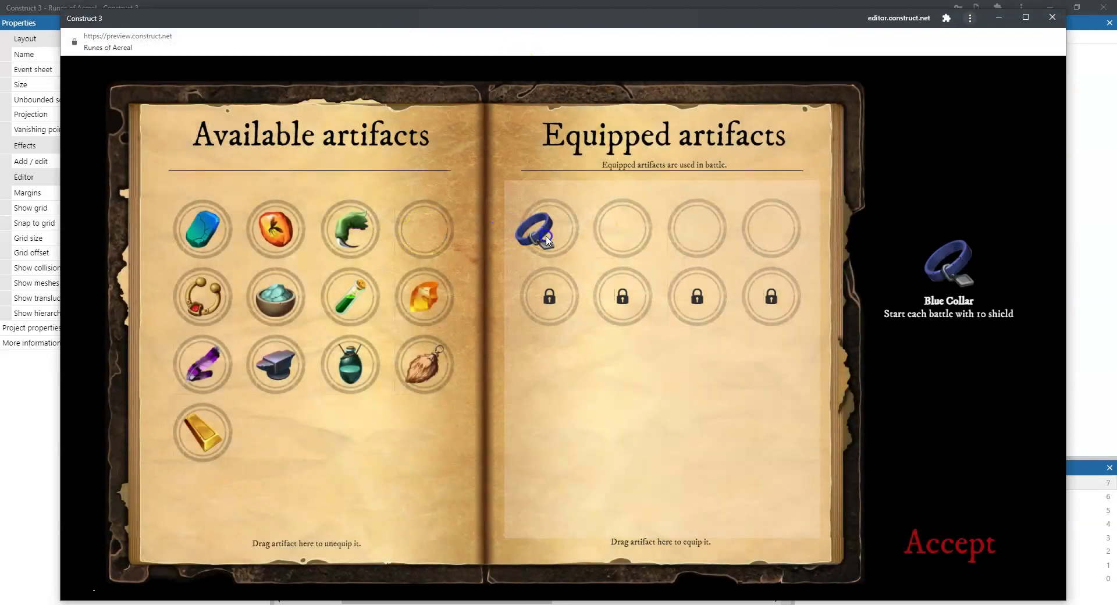
{"action": "left_click_drag", "start_coordinate": [424, 274], "coordinate": [608, 236]}
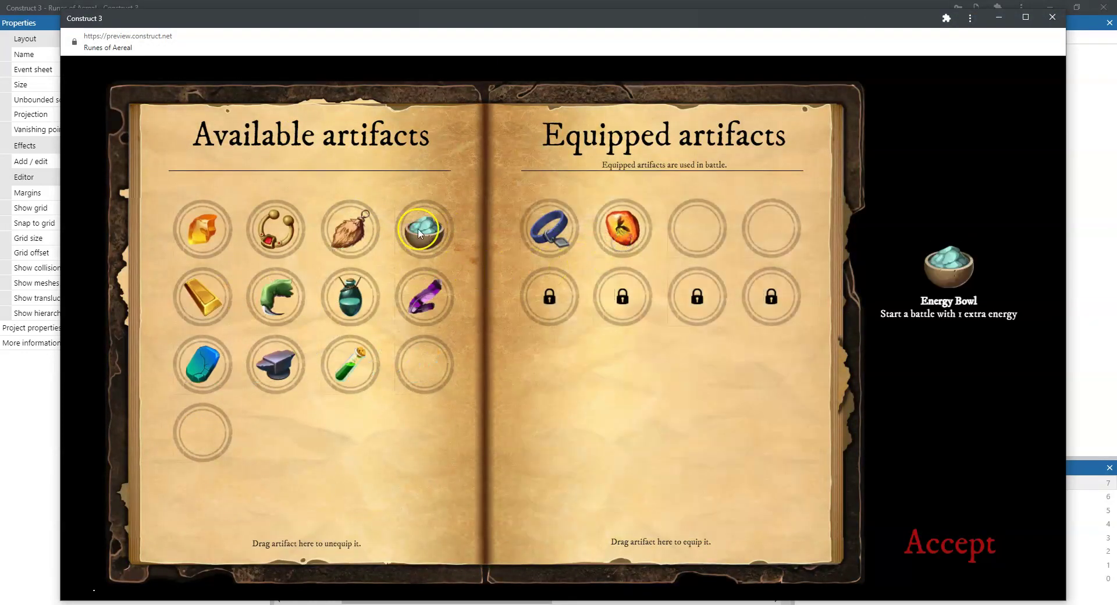
{"action": "left_click_drag", "start_coordinate": [424, 229], "coordinate": [698, 233]}
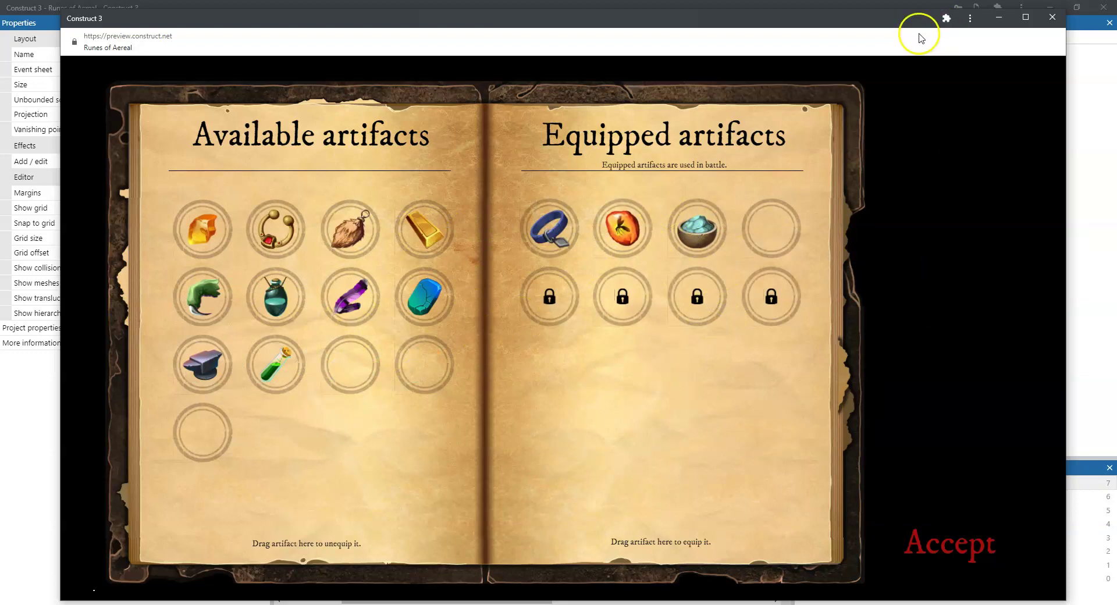
{"action": "left_click", "coordinate": [1052, 17]}
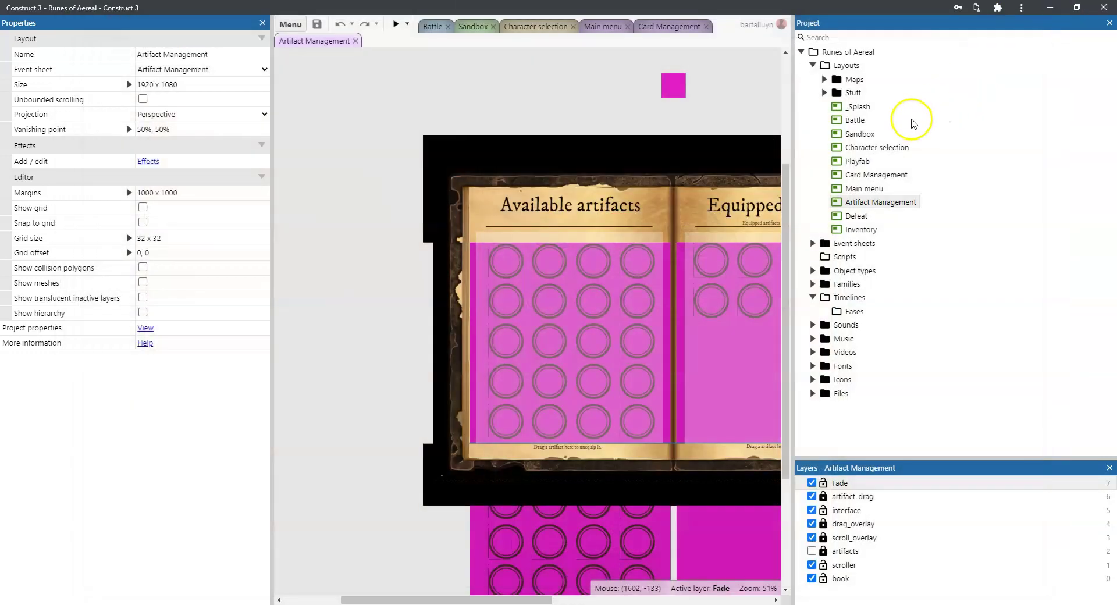
Step: Open the Defeat and Inventory layouts and expand the Maps folder to show Islands and Cities
{"action": "double_click", "coordinate": [859, 217]}
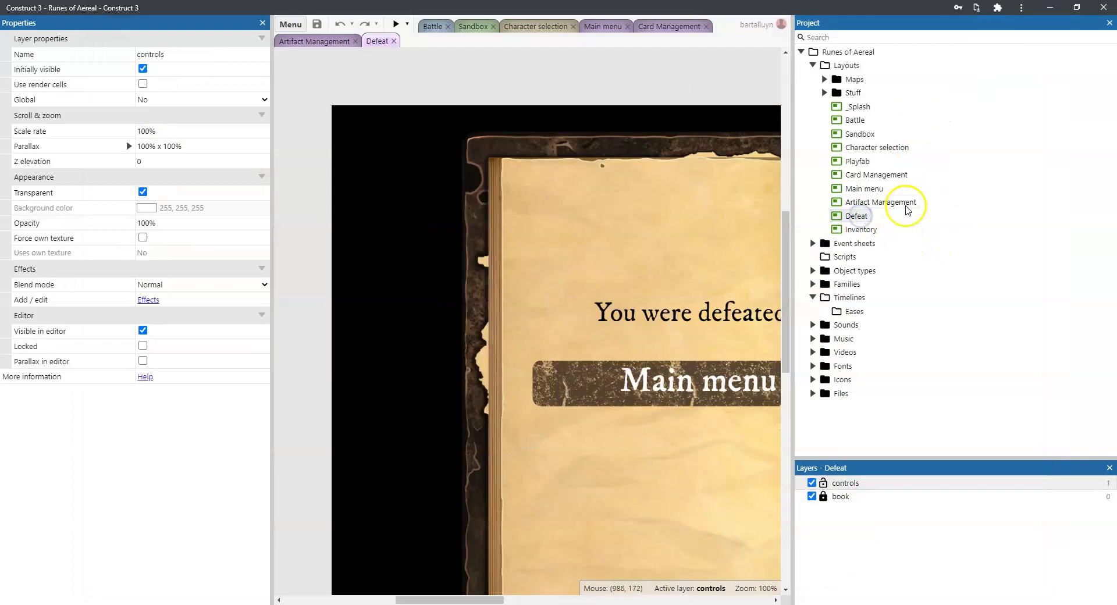
{"action": "scroll", "coordinate": [647, 305], "scroll_direction": "down", "scroll_amount": 5, "text": "ctrl"}
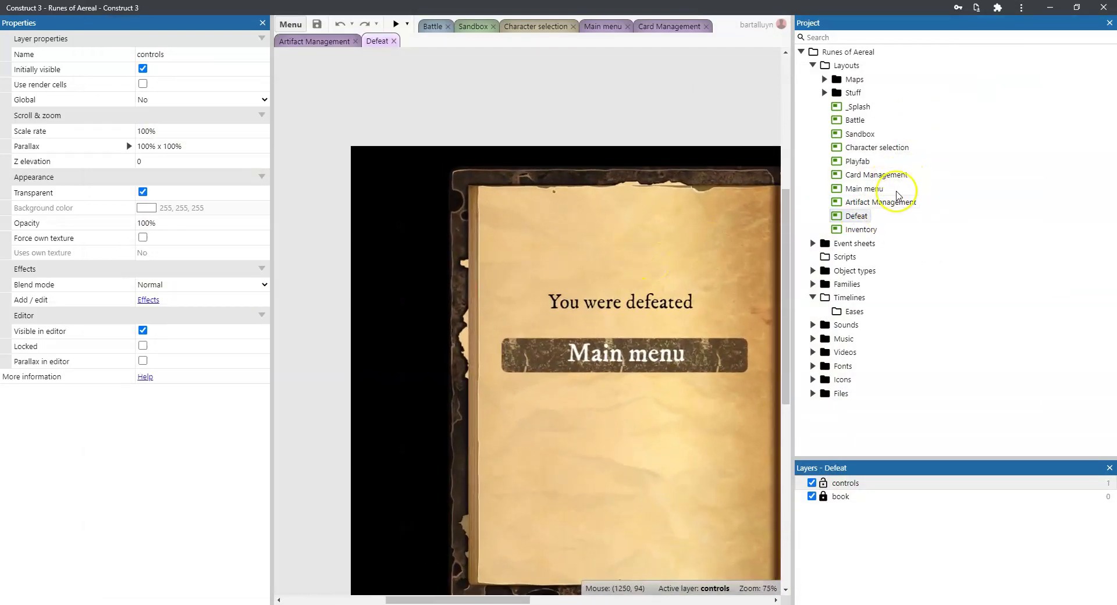
{"action": "double_click", "coordinate": [861, 230]}
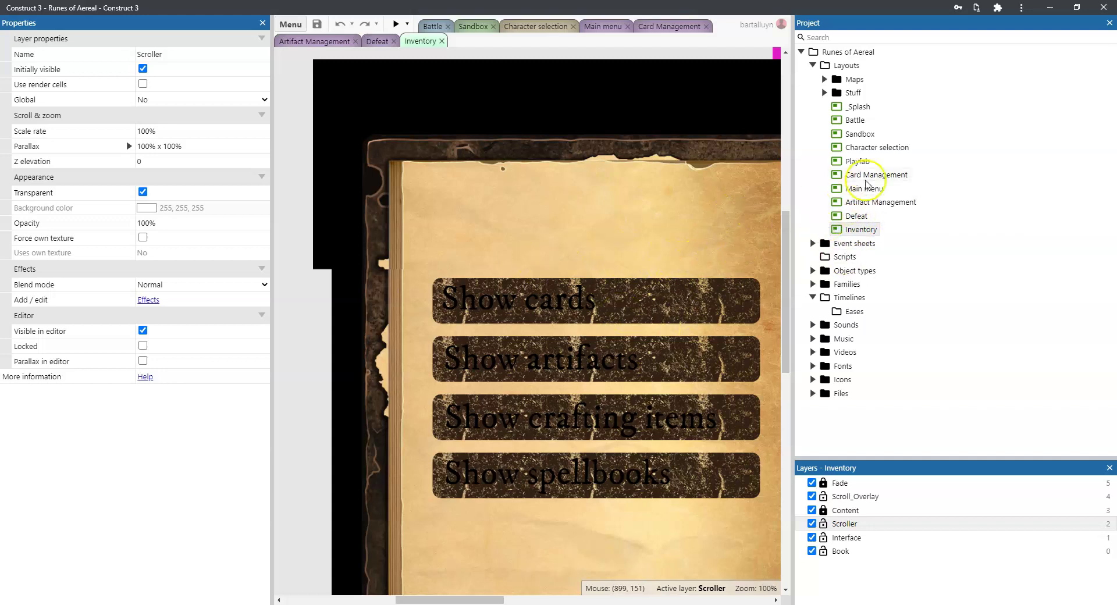
{"action": "left_click", "coordinate": [825, 79]}
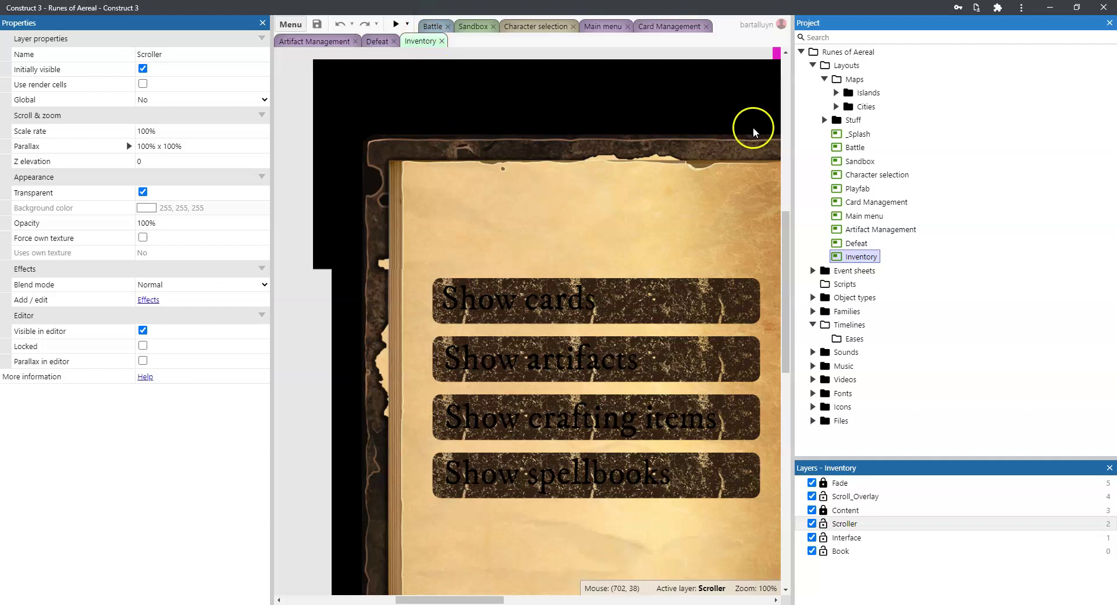
Step: Preview from Main menu, choose Journey, pick Achilles and start the journey onto the Astilan map
{"action": "double_click", "coordinate": [864, 216]}
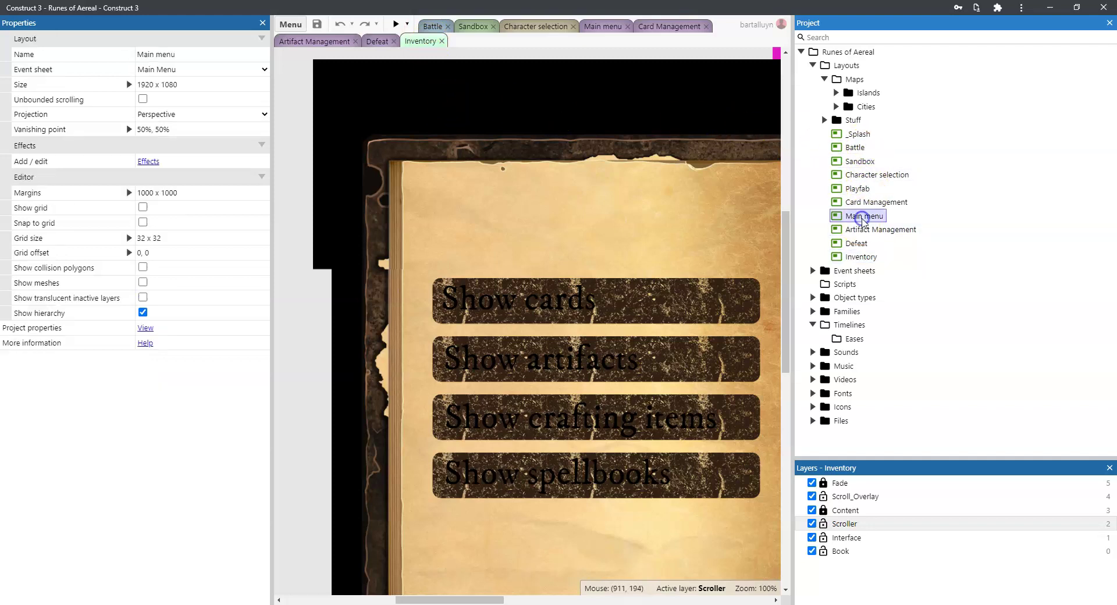
{"action": "left_click", "coordinate": [396, 24]}
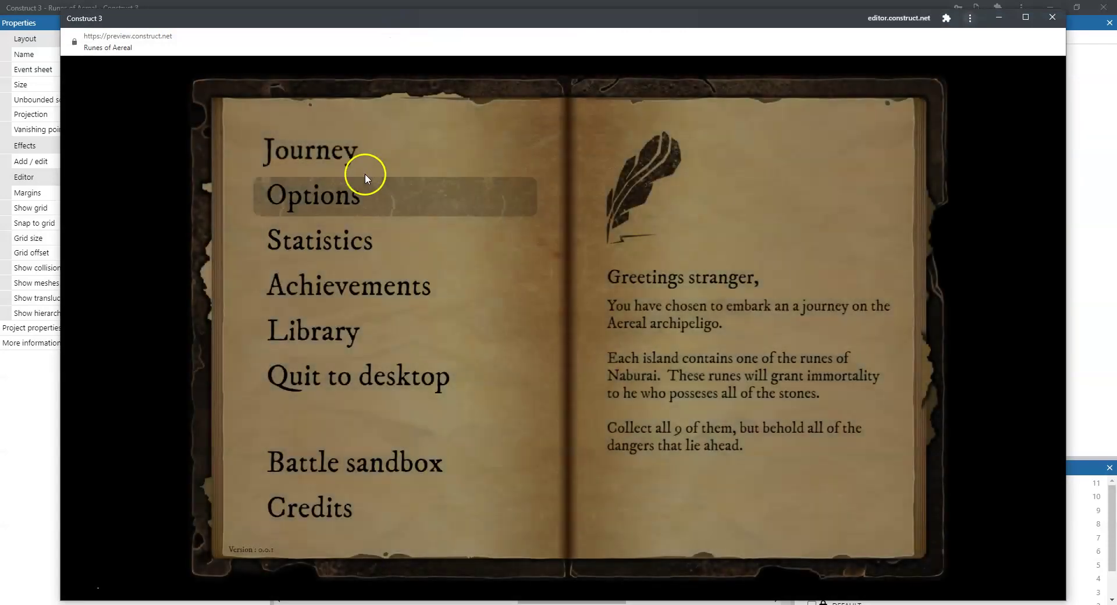
{"action": "left_click", "coordinate": [368, 173]}
{"action": "left_click", "coordinate": [800, 511]}
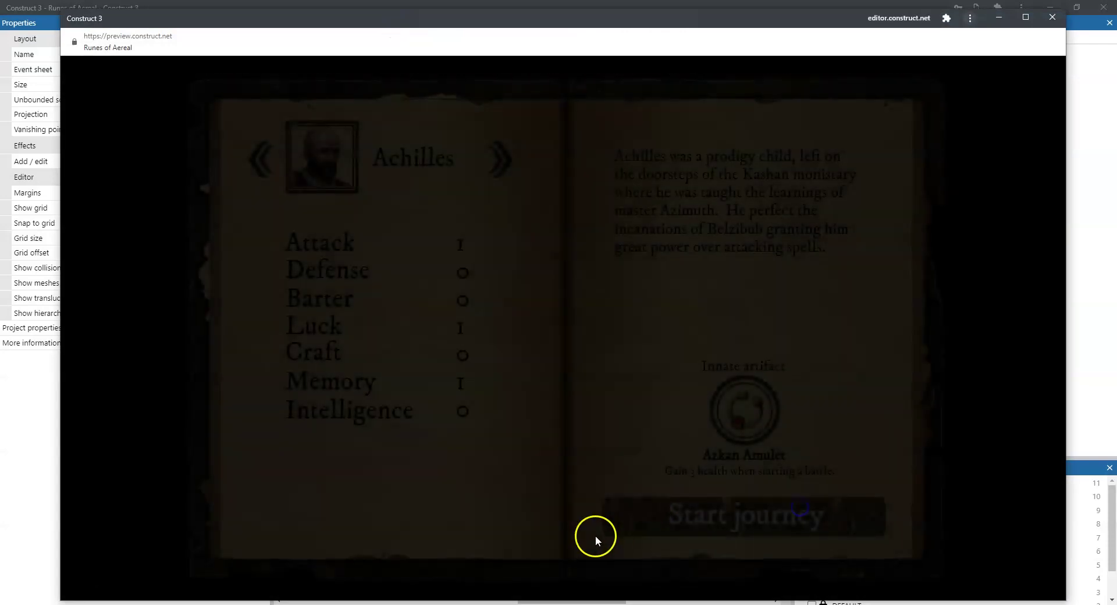
{"action": "left_click", "coordinate": [759, 519]}
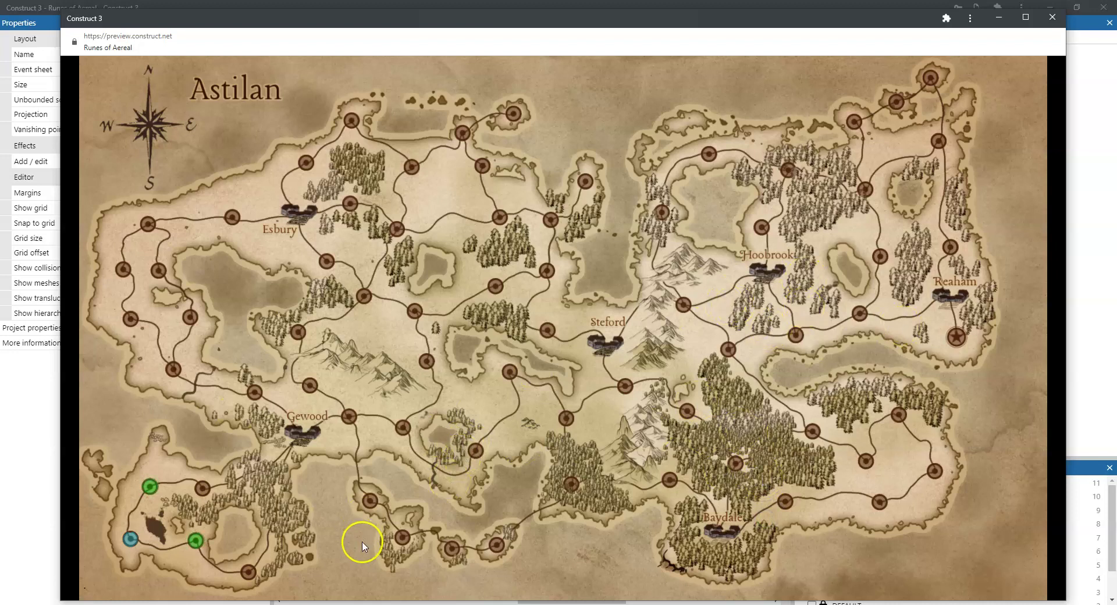
Step: Open Achilles' mission from the green Astilan map node, then close the game preview
{"action": "left_click", "coordinate": [197, 542]}
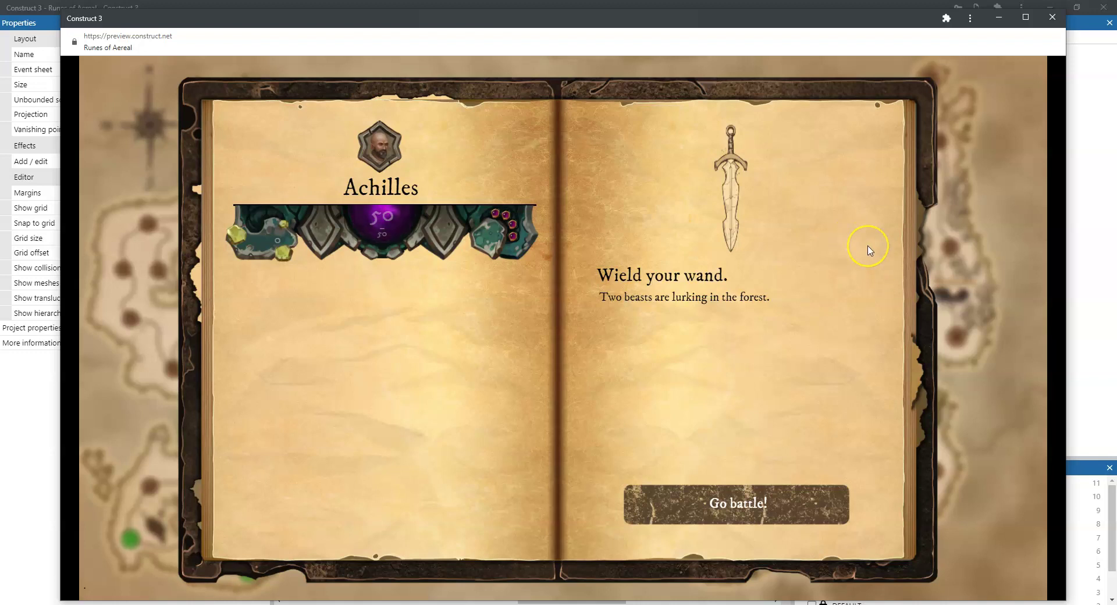
{"action": "left_click", "coordinate": [872, 152]}
{"action": "left_click", "coordinate": [1059, 22]}
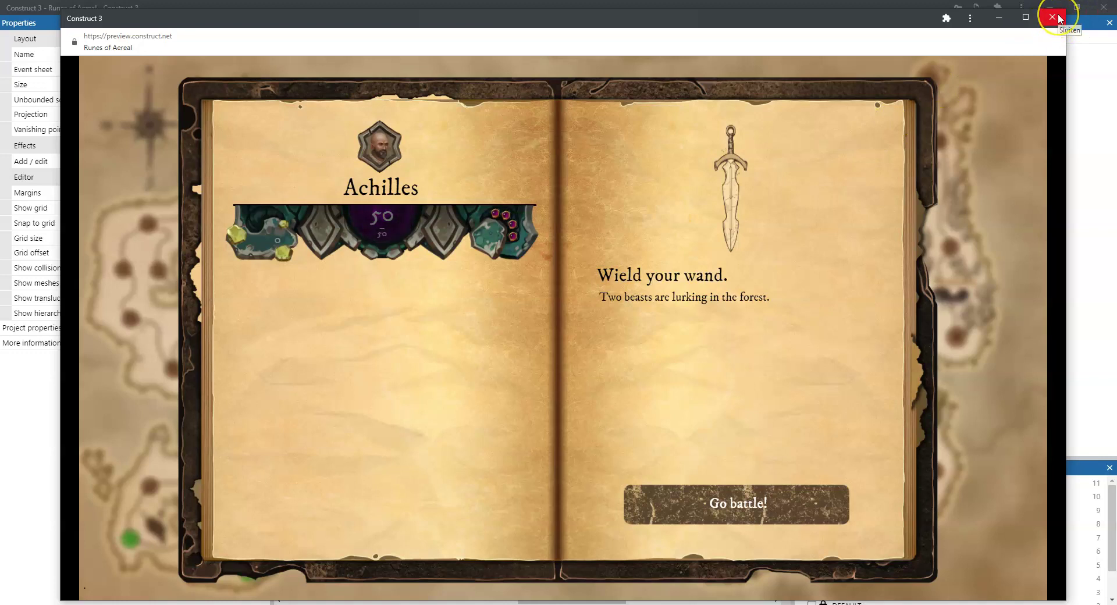
Step: Close the preview, expand the Islands and Cities map folders, and open the Island_Astilan layout
{"action": "left_click", "coordinate": [1059, 20]}
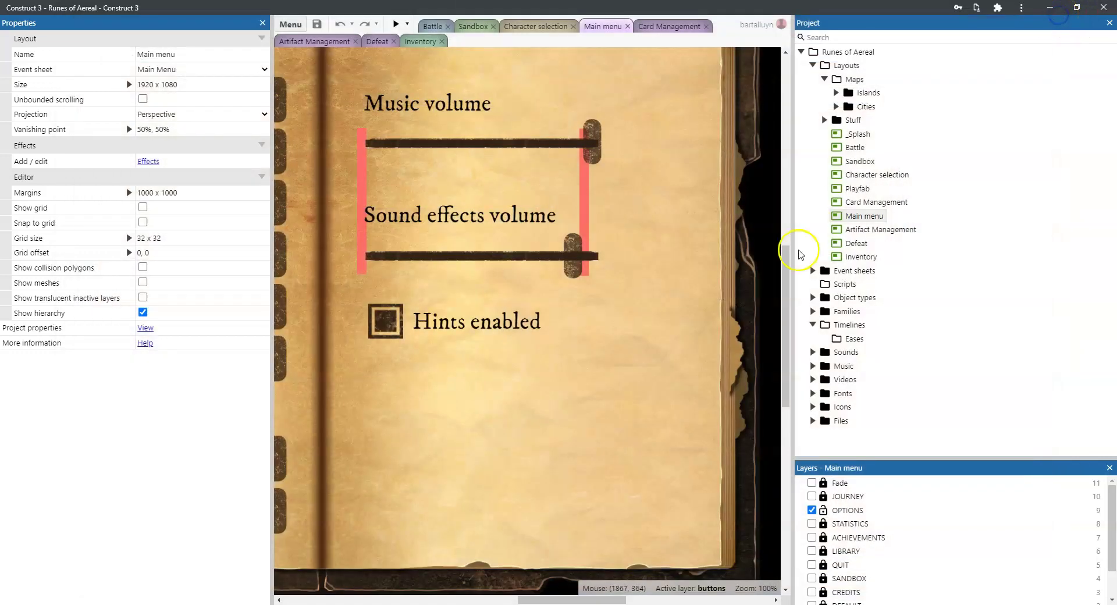
{"action": "left_click", "coordinate": [928, 223]}
{"action": "left_click", "coordinate": [836, 93]}
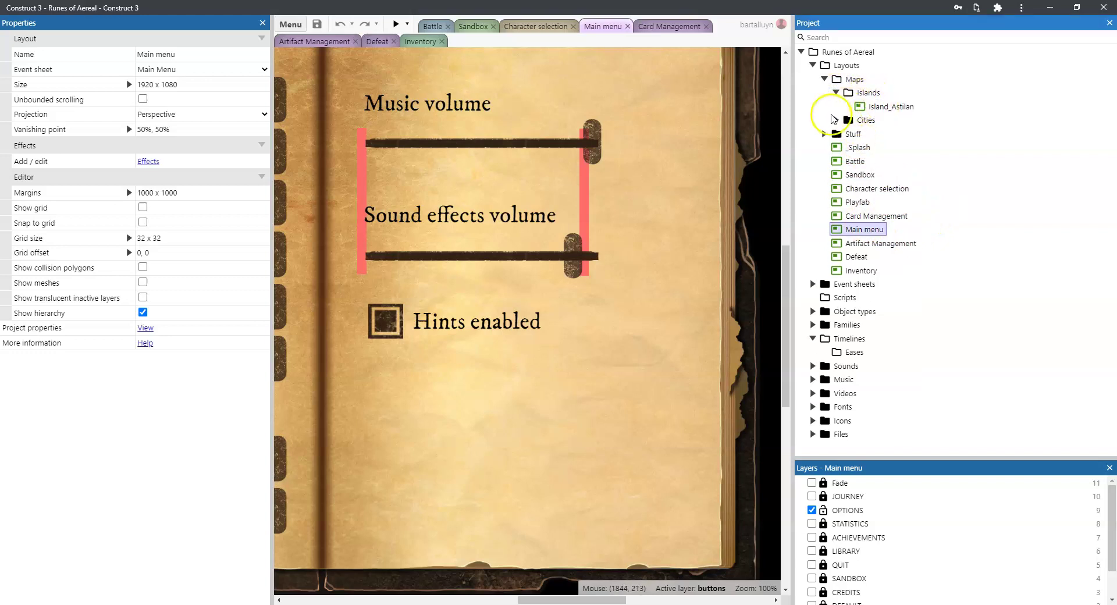
{"action": "left_click", "coordinate": [836, 120]}
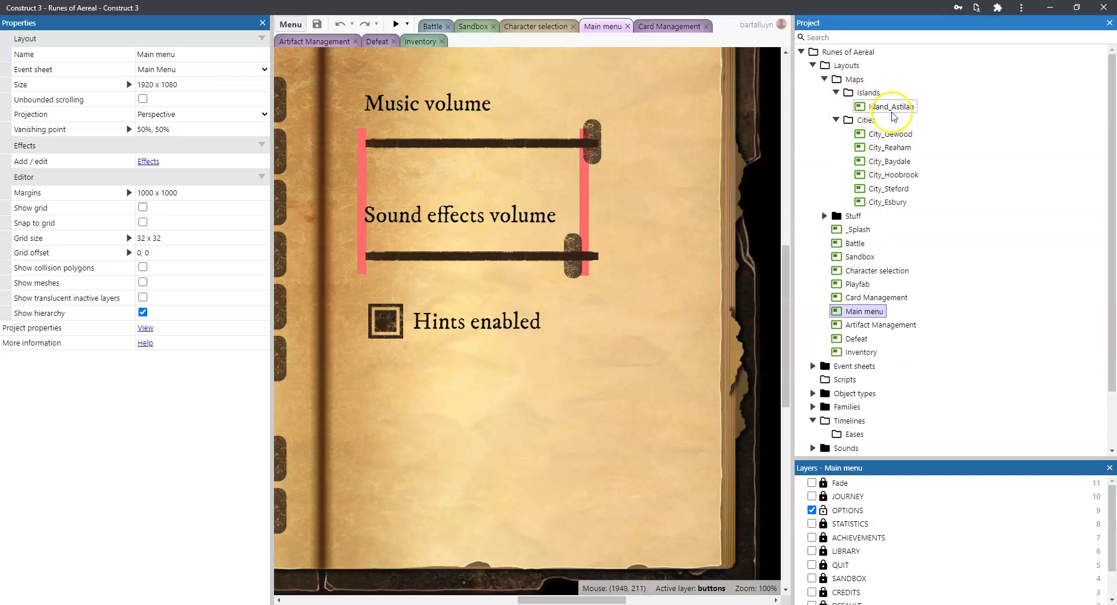
{"action": "double_click", "coordinate": [891, 107]}
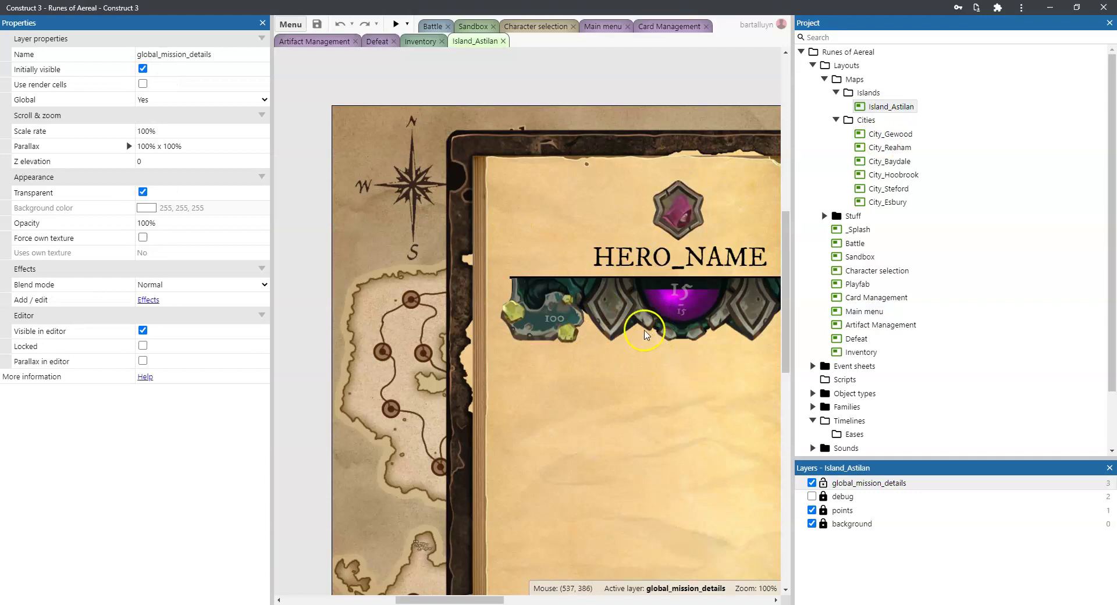
{"action": "scroll", "coordinate": [644, 333], "scroll_direction": "down", "scroll_amount": 6, "text": "ctrl"}
{"action": "scroll", "coordinate": [674, 330], "scroll_direction": "up", "scroll_amount": 2, "text": "ctrl"}
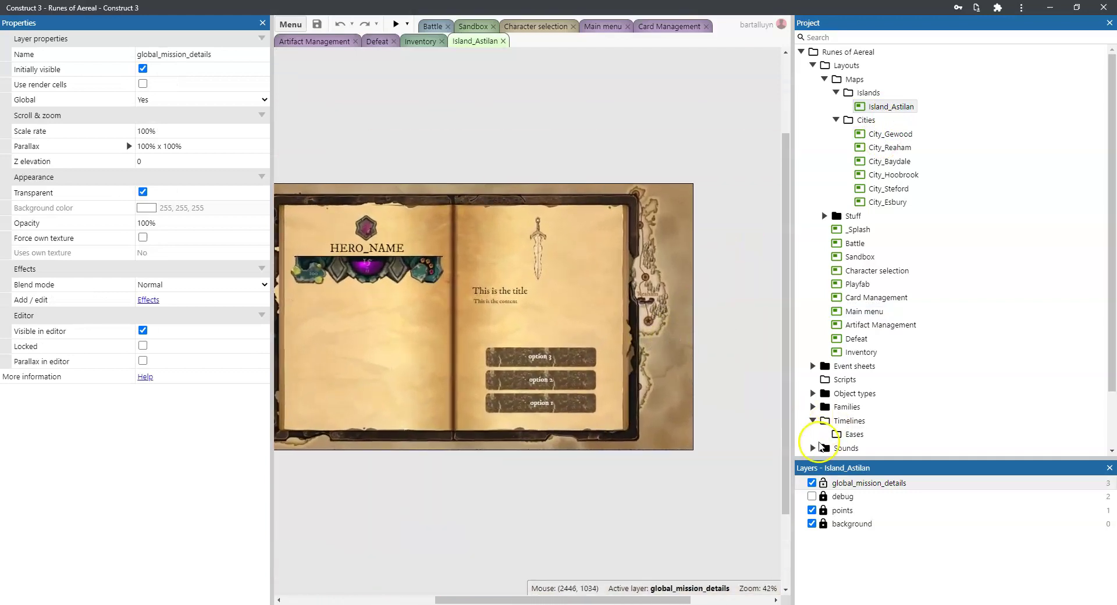
Step: Hide the global_mission_details layer, unlock the points layer, and select a mission point sprite
{"action": "left_click", "coordinate": [812, 483]}
{"action": "scroll", "coordinate": [416, 334], "scroll_direction": "up", "scroll_amount": 2, "text": "ctrl"}
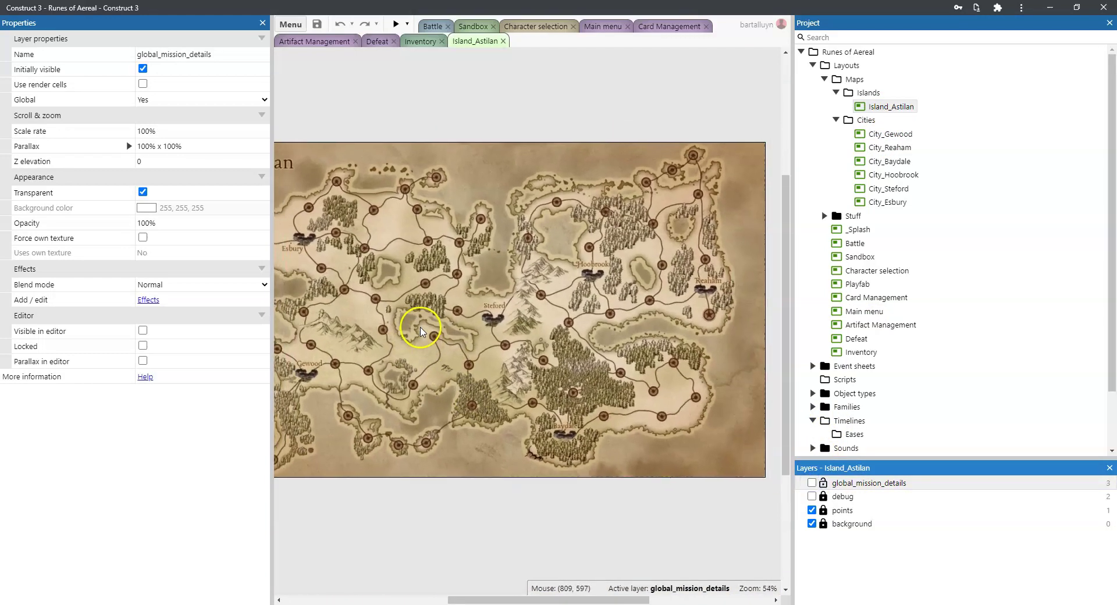
{"action": "scroll", "coordinate": [420, 331], "scroll_direction": "down", "scroll_amount": 2, "text": "ctrl"}
{"action": "left_click", "coordinate": [511, 389]}
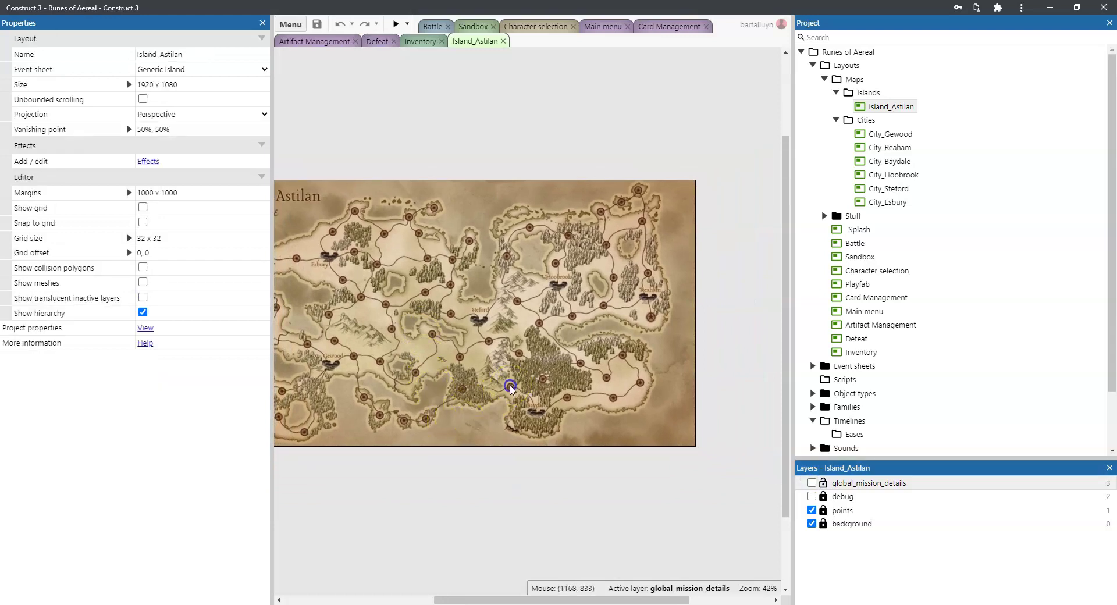
{"action": "left_click", "coordinate": [812, 511]}
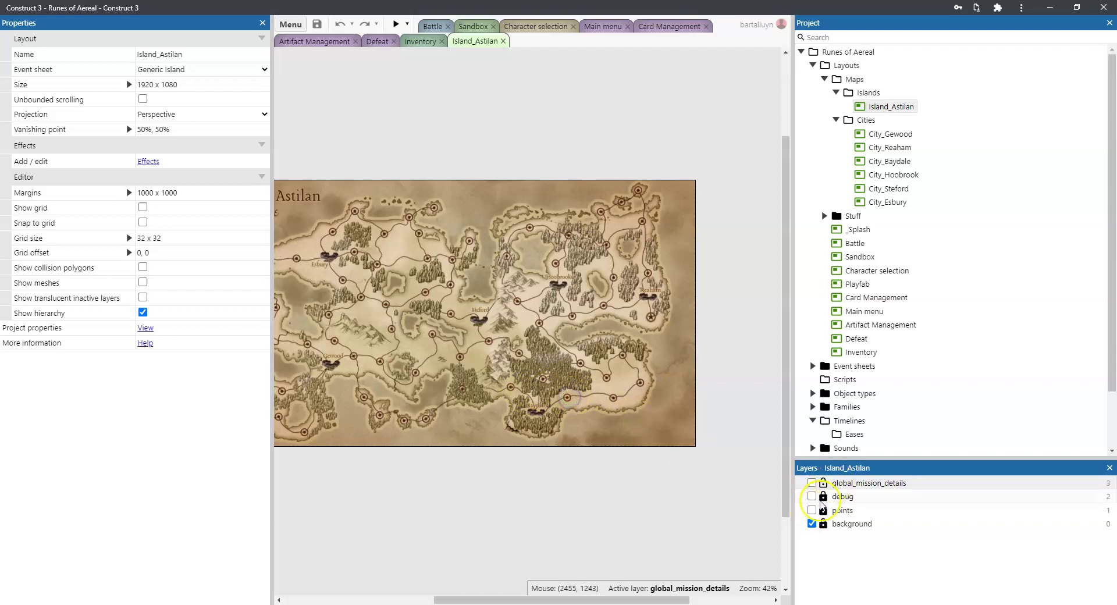
{"action": "left_click", "coordinate": [821, 511]}
{"action": "left_click", "coordinate": [822, 510]}
{"action": "left_click", "coordinate": [811, 510]}
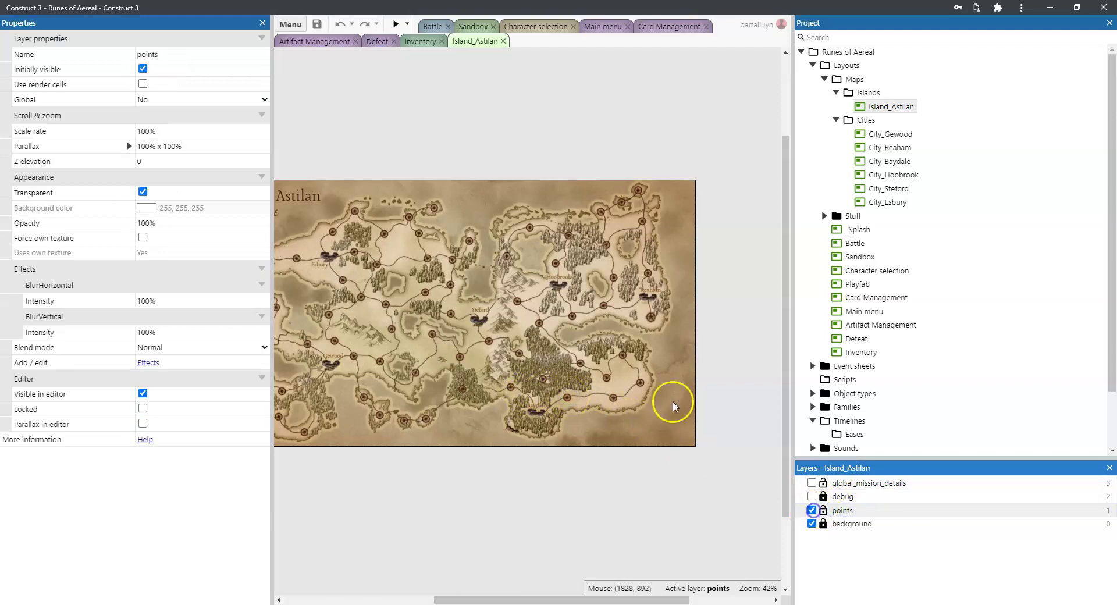
{"action": "left_click", "coordinate": [614, 398]}
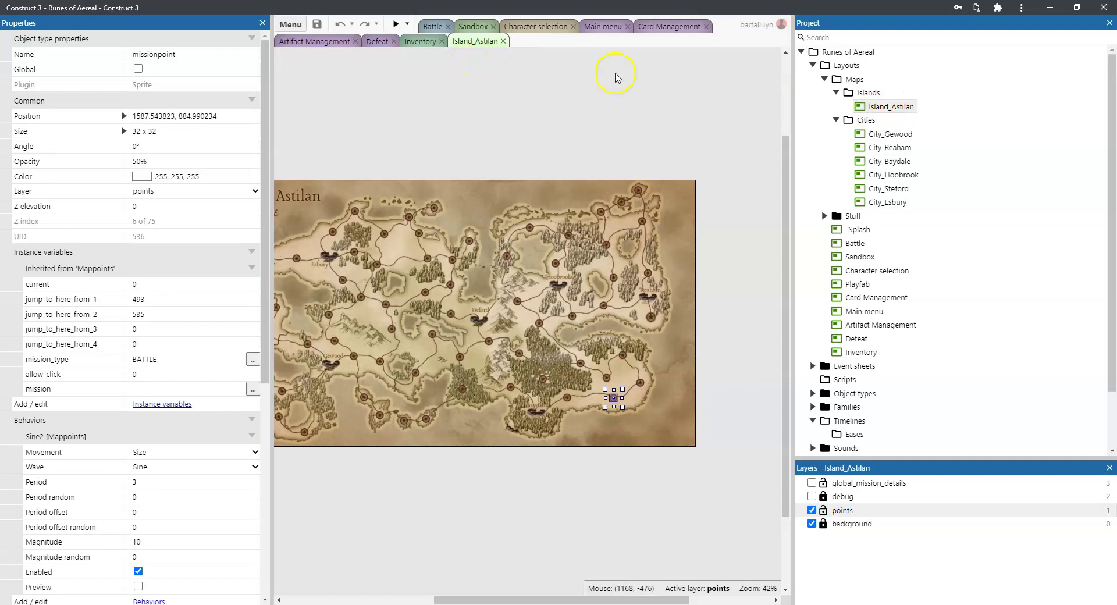
Step: Open the City_Gewood and City_Reaham city layouts
{"action": "double_click", "coordinate": [890, 134]}
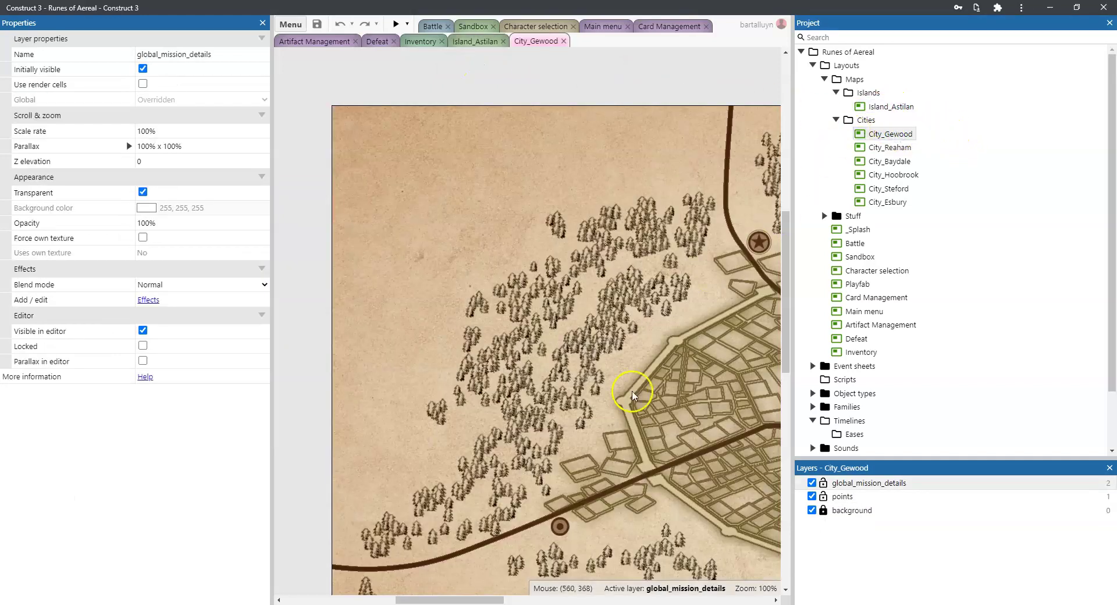
{"action": "scroll", "coordinate": [633, 396], "scroll_direction": "down", "scroll_amount": 4, "text": "ctrl"}
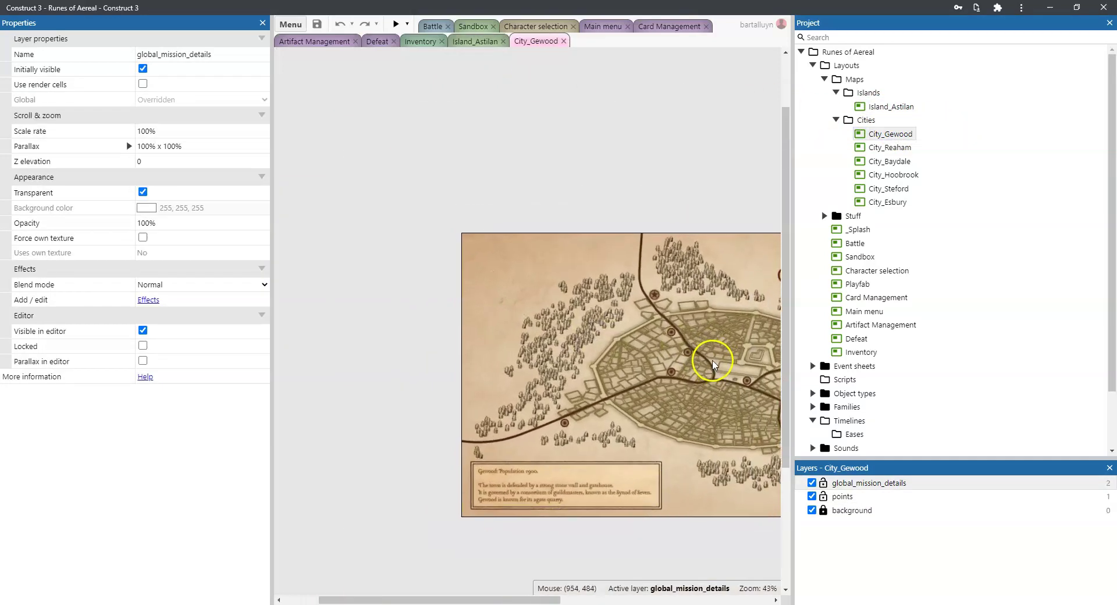
{"action": "scroll", "coordinate": [489, 351], "scroll_direction": "up", "scroll_amount": 3, "text": "ctrl"}
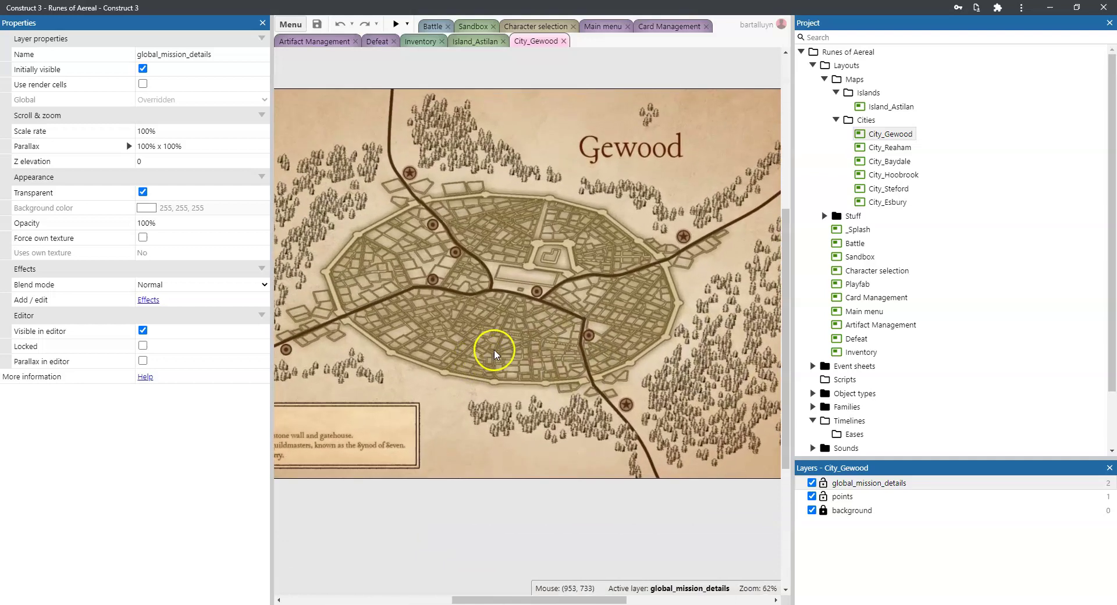
{"action": "scroll", "coordinate": [524, 350], "scroll_direction": "down", "scroll_amount": 2, "text": "ctrl"}
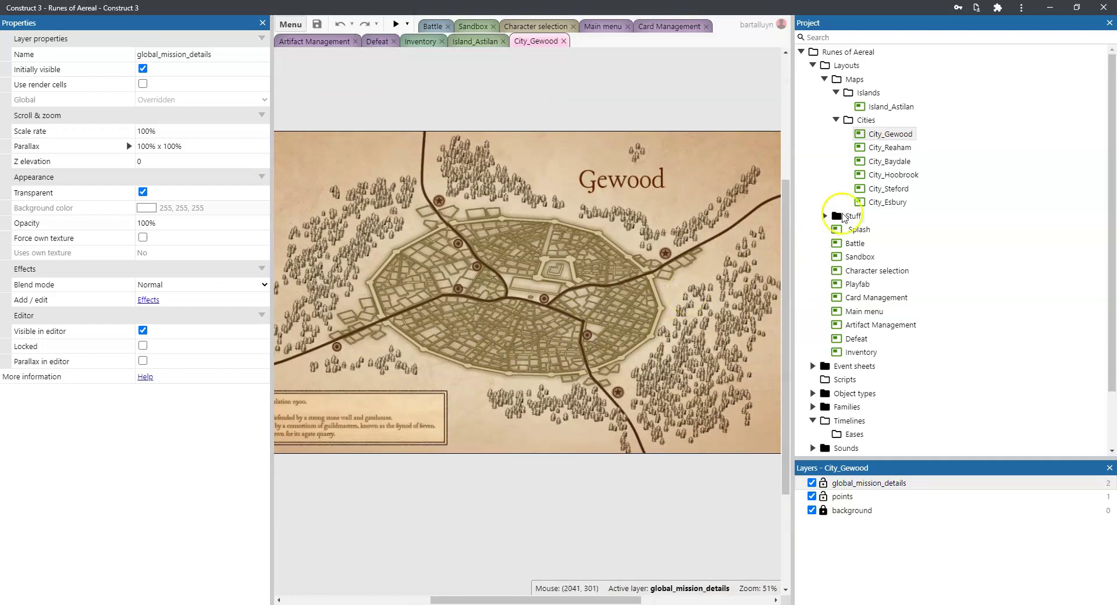
{"action": "double_click", "coordinate": [889, 147]}
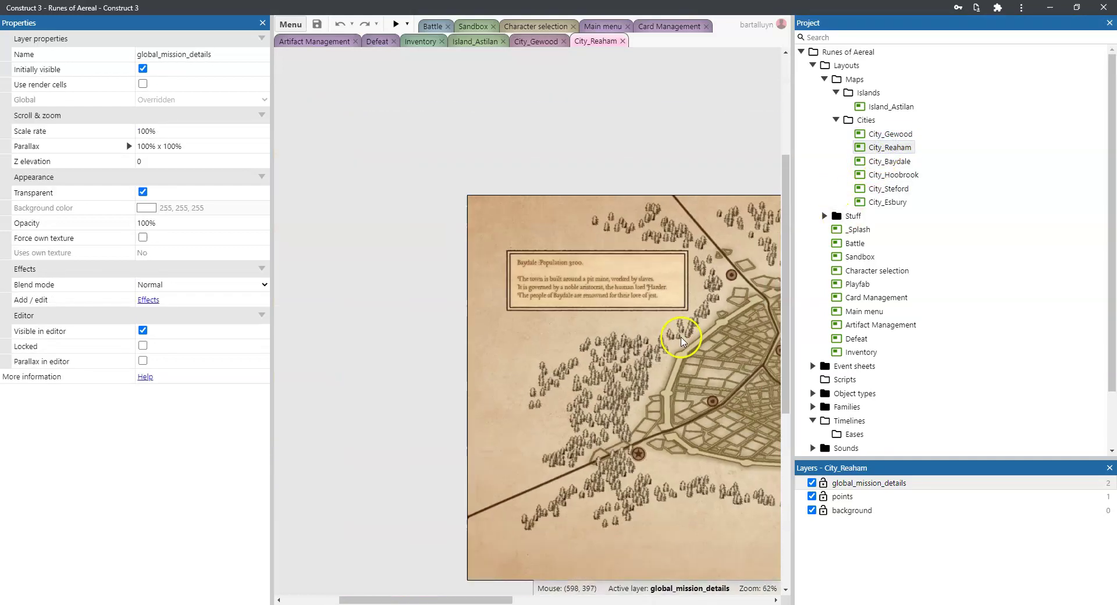
{"action": "scroll", "coordinate": [681, 340], "scroll_direction": "down", "scroll_amount": 2, "text": "ctrl"}
{"action": "scroll", "coordinate": [489, 327], "scroll_direction": "up", "scroll_amount": 3, "text": "ctrl"}
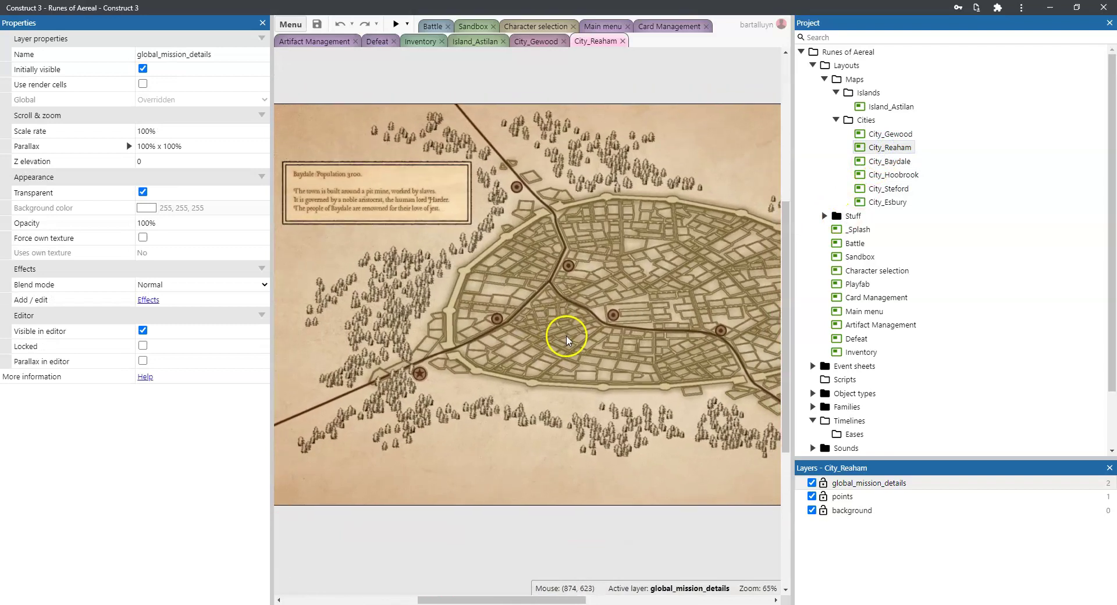
{"action": "scroll", "coordinate": [567, 340], "scroll_direction": "down", "scroll_amount": 1, "text": "ctrl"}
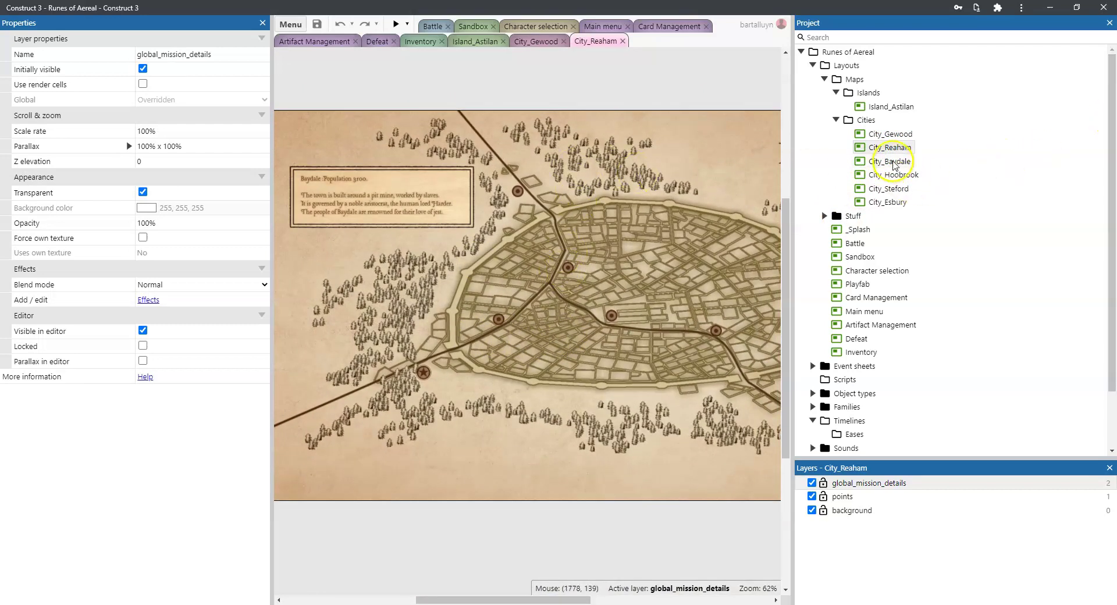
Step: Open City_Baydale, then collapse the Maps folder and expand the Stuff folder
{"action": "double_click", "coordinate": [895, 163]}
{"action": "scroll", "coordinate": [696, 349], "scroll_direction": "down", "scroll_amount": 3, "text": "ctrl"}
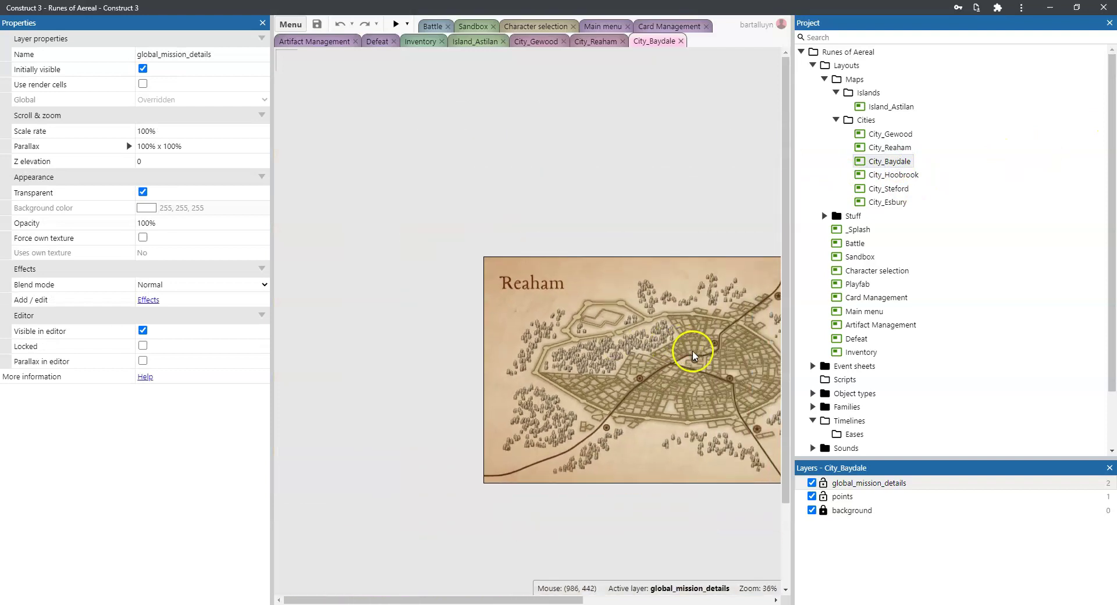
{"action": "scroll", "coordinate": [694, 355], "scroll_direction": "up", "scroll_amount": 4, "text": "ctrl"}
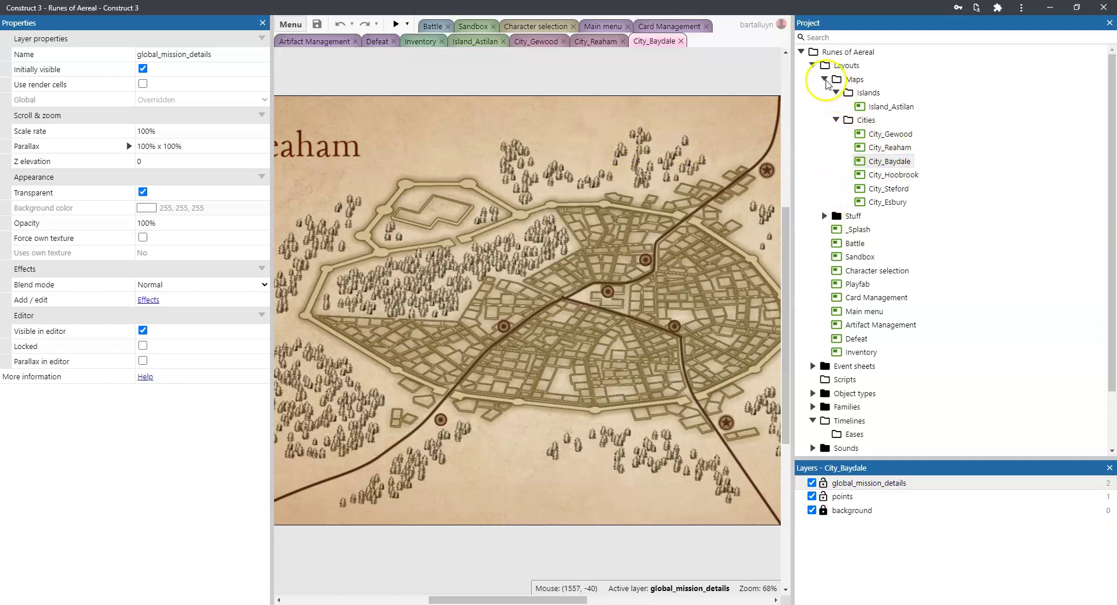
{"action": "left_click", "coordinate": [825, 79]}
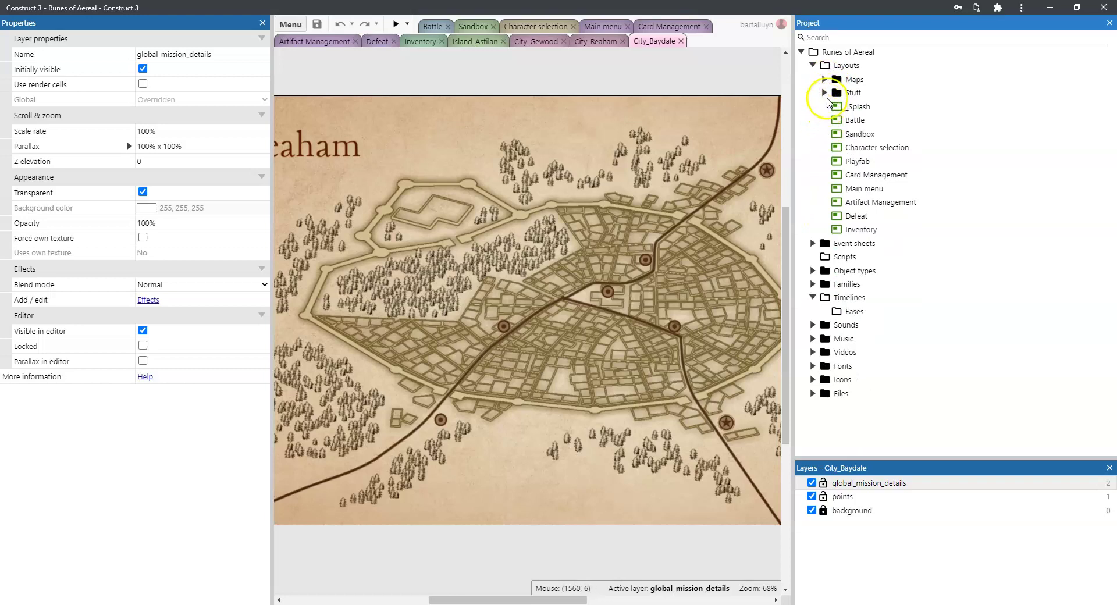
{"action": "left_click", "coordinate": [824, 93]}
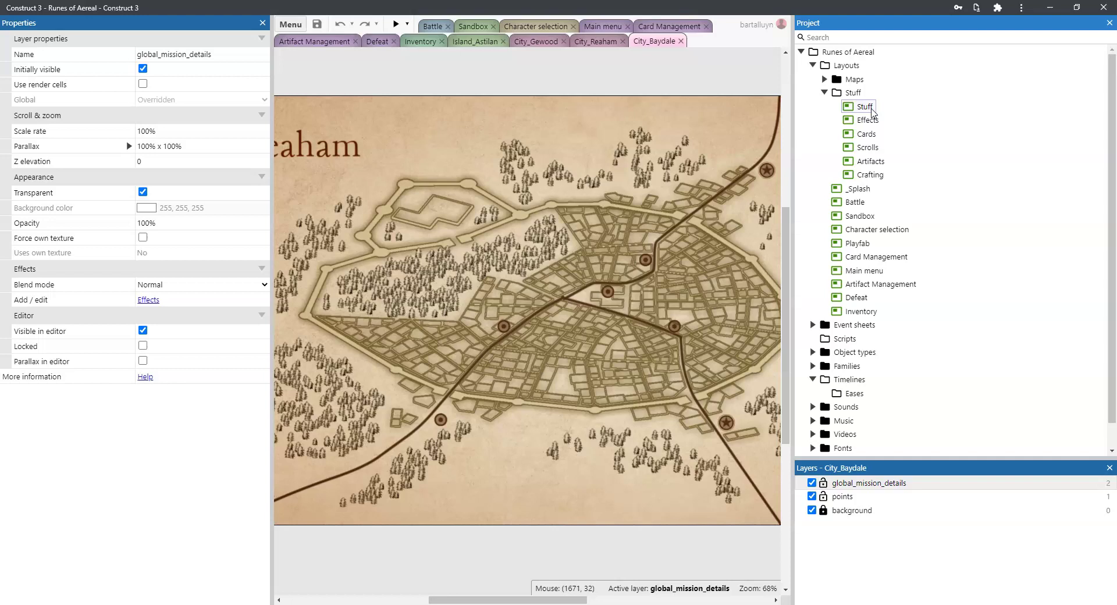
Step: Open the Stuff layout, inspect LargeSpider, Bird, Werewolf, VenomText and loot_drop, then close it
{"action": "double_click", "coordinate": [871, 108]}
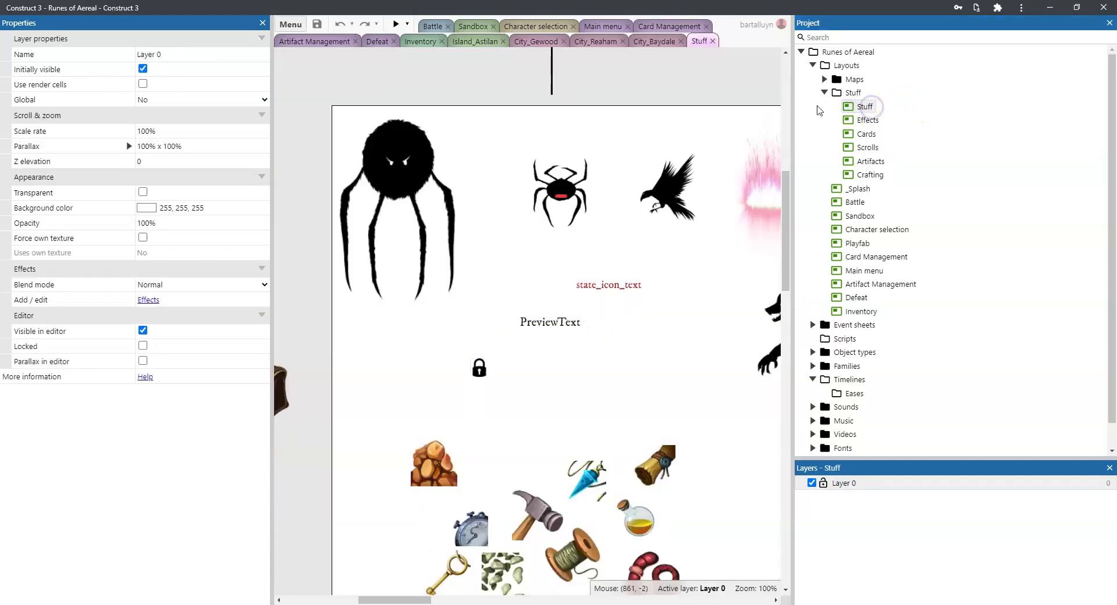
{"action": "scroll", "coordinate": [582, 384], "scroll_direction": "down", "scroll_amount": 8, "text": "ctrl"}
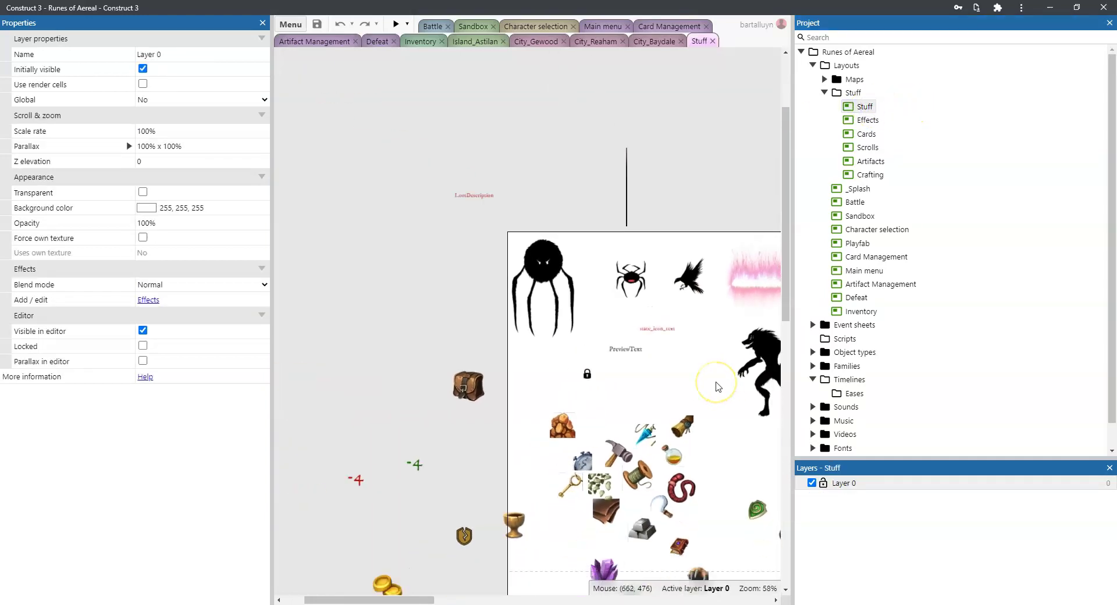
{"action": "scroll", "coordinate": [551, 376], "scroll_direction": "up", "scroll_amount": 5, "text": "ctrl"}
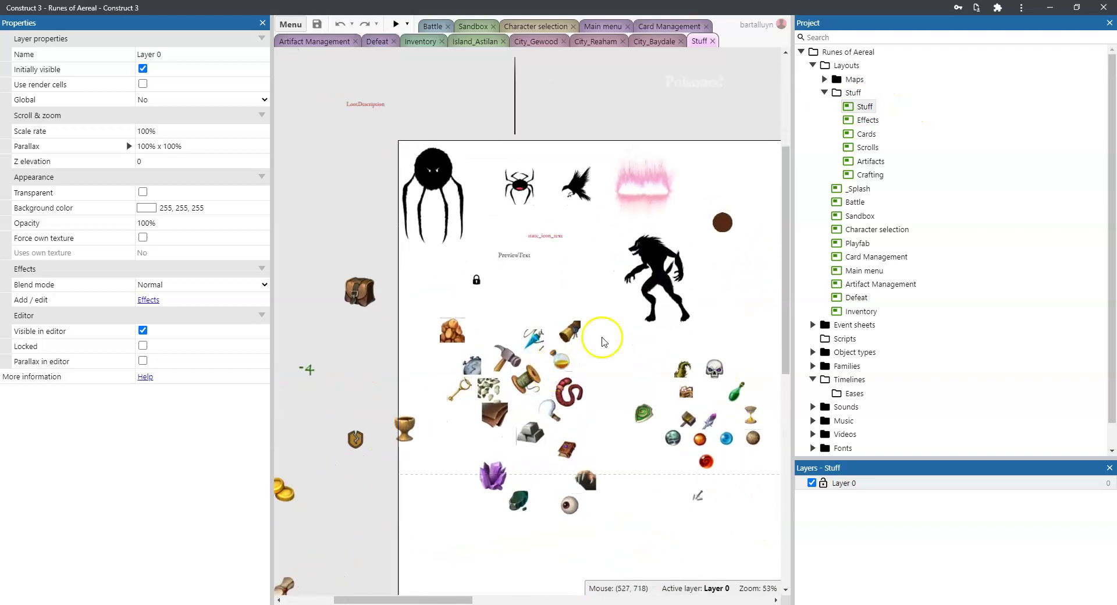
{"action": "left_click", "coordinate": [445, 169]}
{"action": "left_click", "coordinate": [577, 172]}
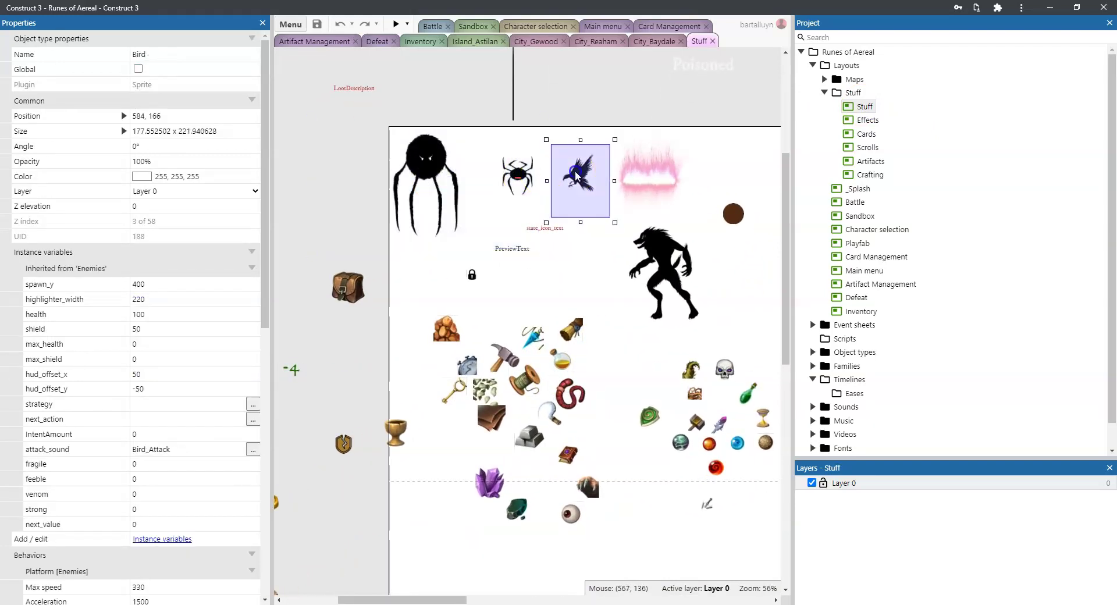
{"action": "left_click", "coordinate": [675, 273]}
{"action": "left_click", "coordinate": [302, 376]}
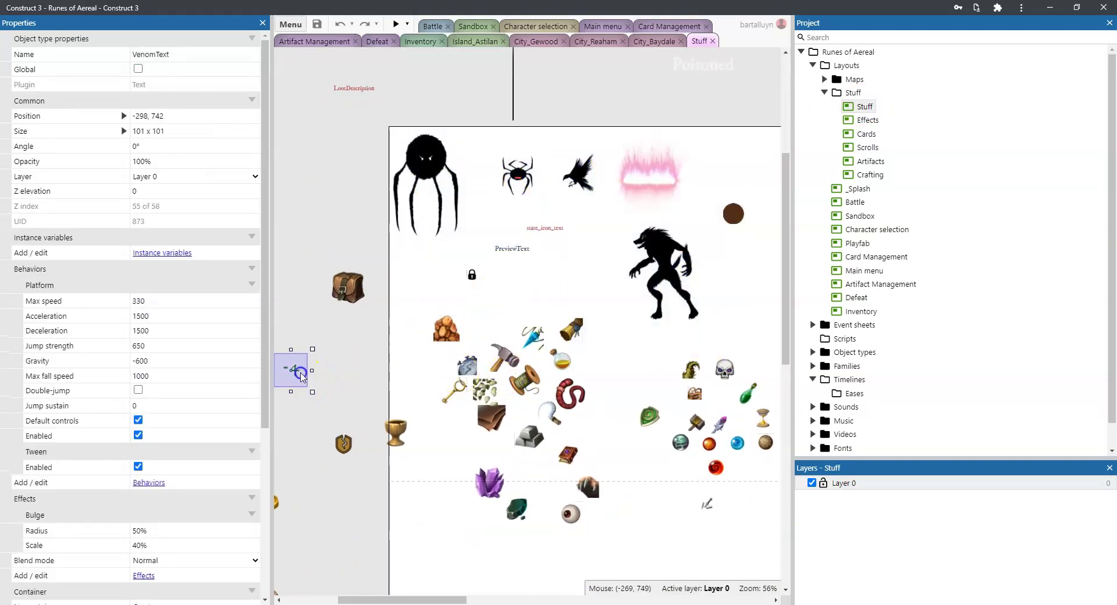
{"action": "left_click", "coordinate": [347, 286]}
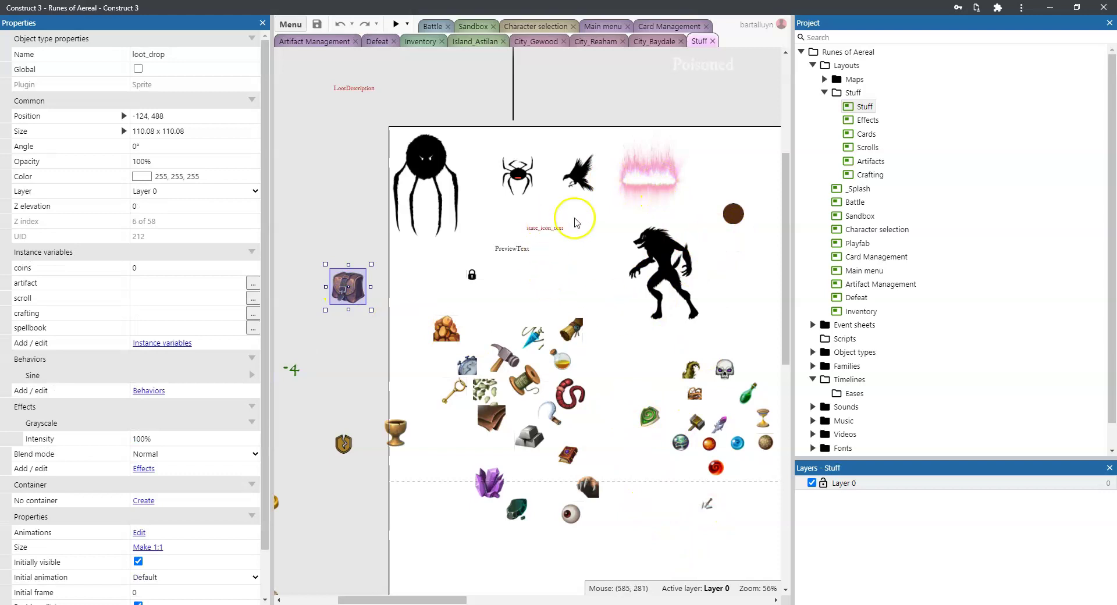
{"action": "scroll", "coordinate": [558, 239], "scroll_direction": "up", "scroll_amount": 2}
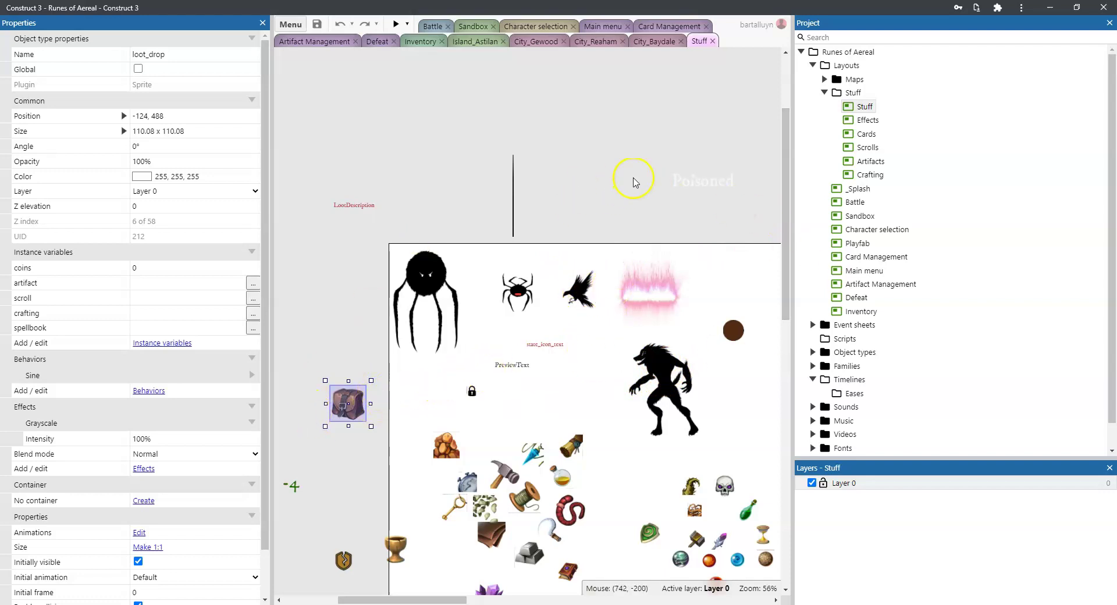
{"action": "left_click", "coordinate": [713, 40]}
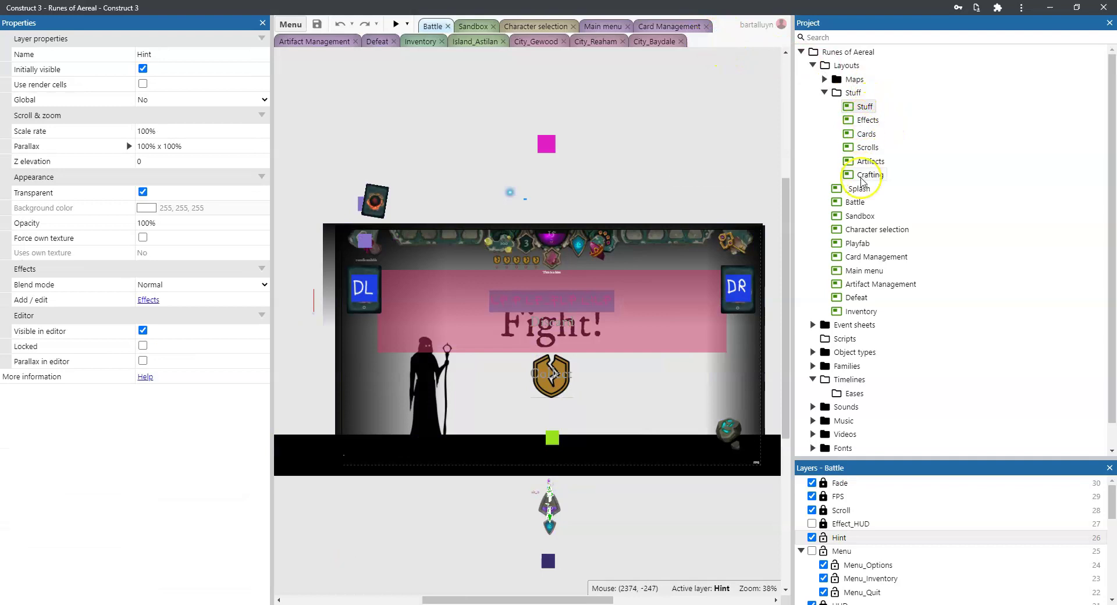
Step: Open the Effects layout and zoom out over it
{"action": "double_click", "coordinate": [864, 121]}
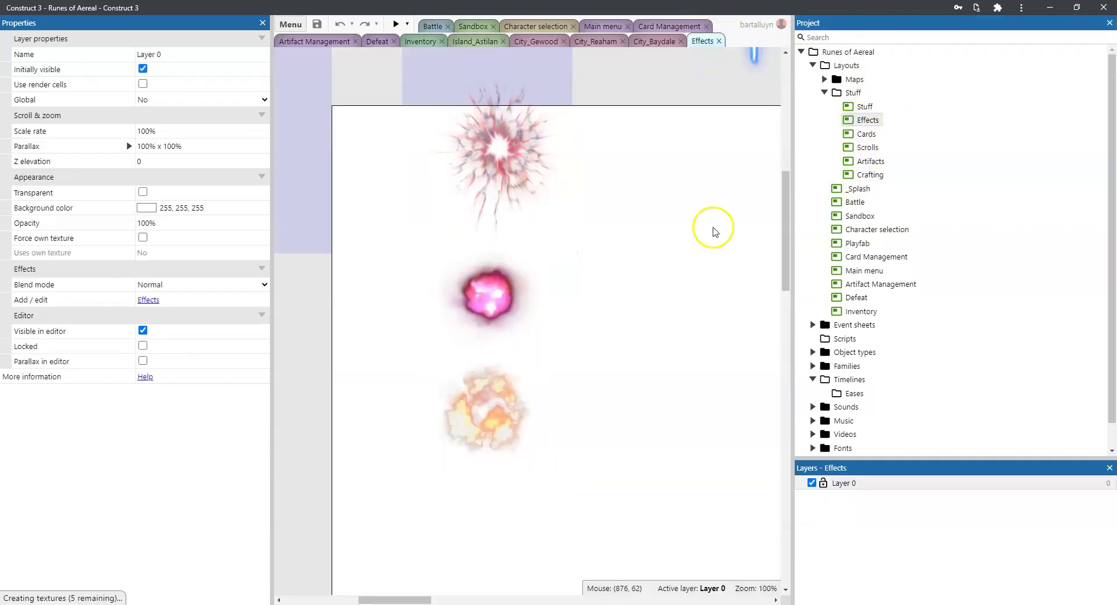
{"action": "scroll", "coordinate": [603, 279], "scroll_direction": "down", "scroll_amount": 6}
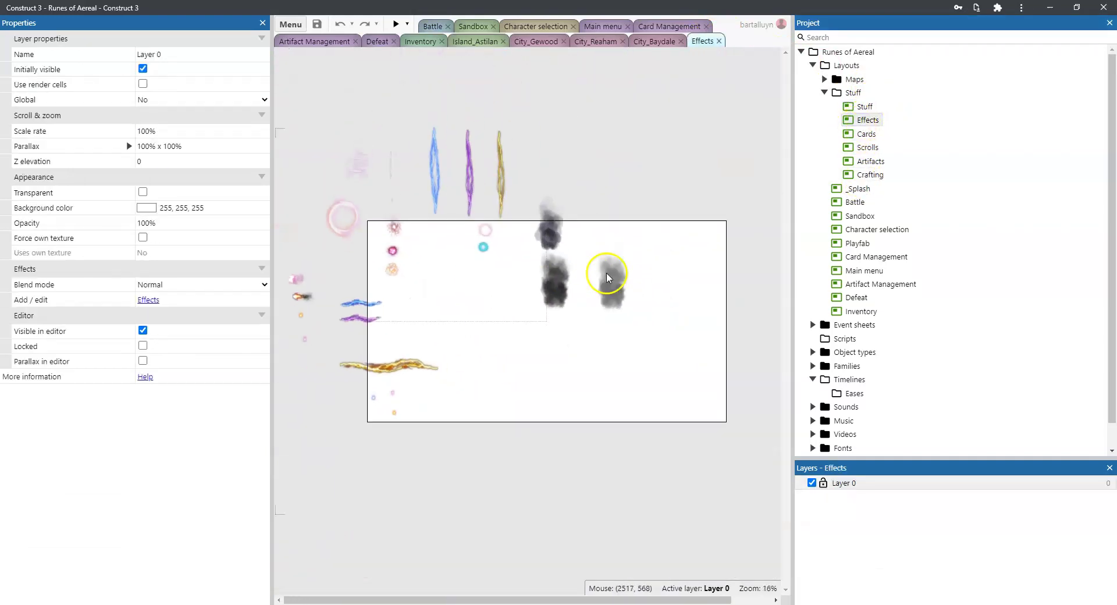
{"action": "scroll", "coordinate": [499, 274], "scroll_direction": "up", "scroll_amount": 2}
Step: Open the Cards layout, marquee-select some cards, deselect, and zoom in on individual card designs
{"action": "double_click", "coordinate": [864, 134]}
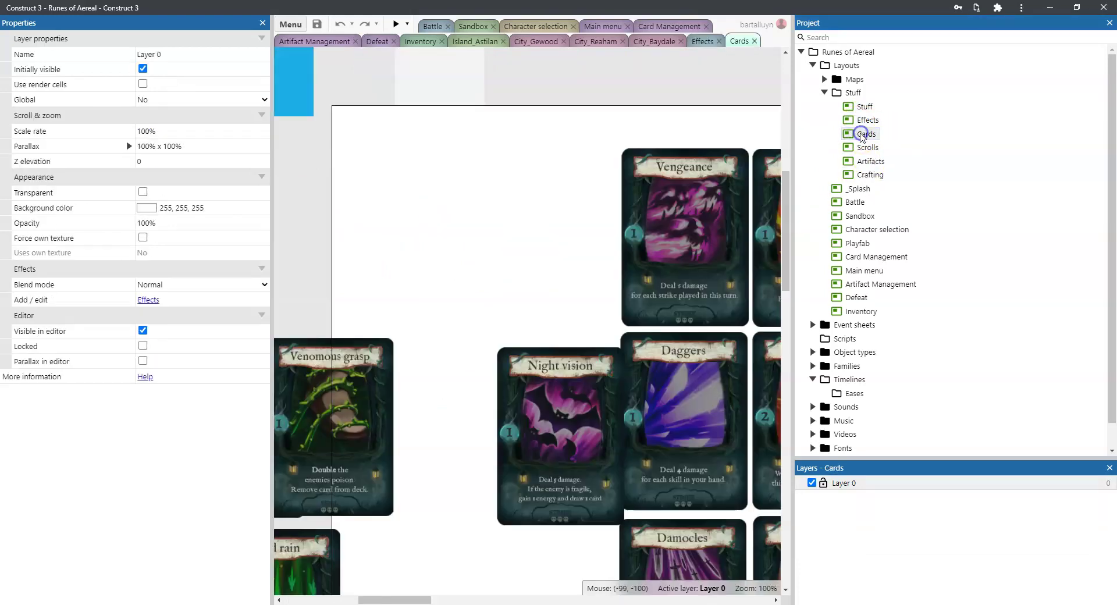
{"action": "scroll", "coordinate": [625, 266], "scroll_direction": "down", "scroll_amount": 8}
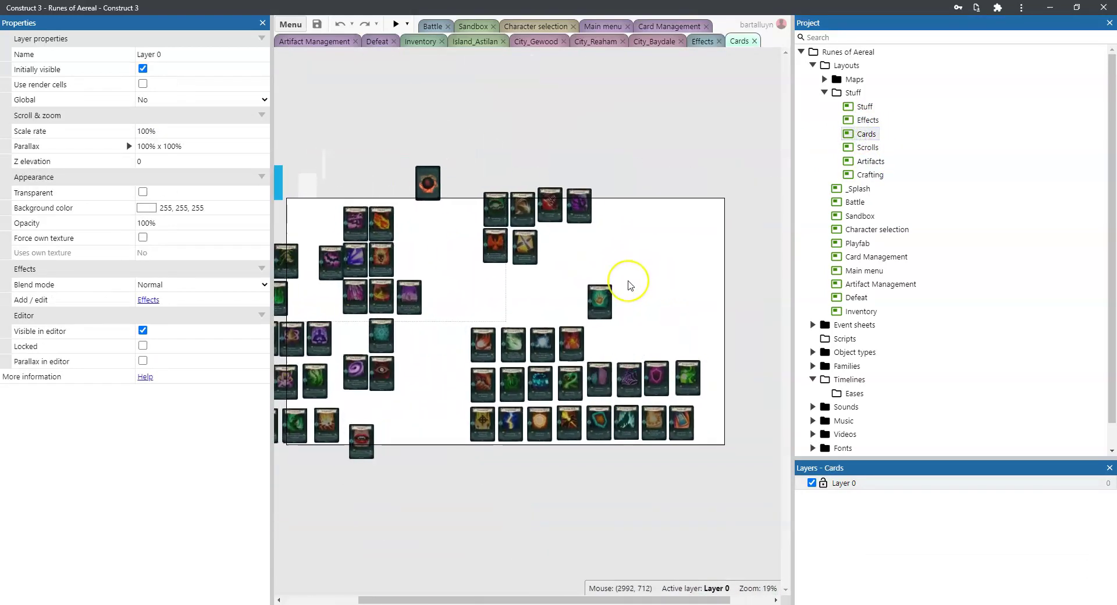
{"action": "scroll", "coordinate": [628, 285], "scroll_direction": "down", "scroll_amount": 3}
{"action": "scroll", "coordinate": [630, 285], "scroll_direction": "up", "scroll_amount": 1}
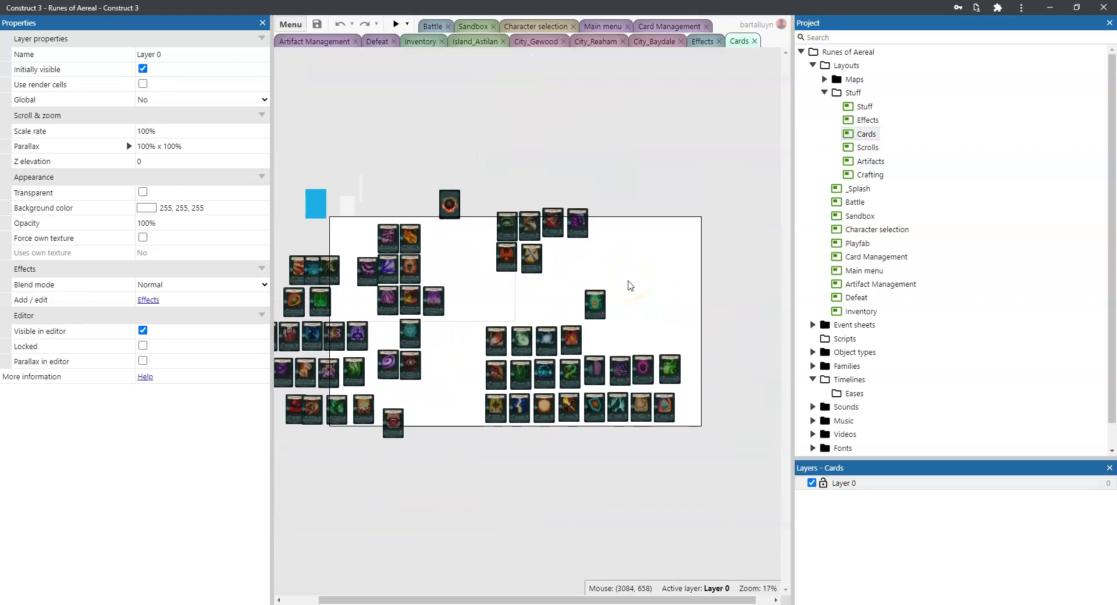
{"action": "left_click_drag", "start_coordinate": [709, 326], "coordinate": [472, 483]}
{"action": "left_click", "coordinate": [660, 196]}
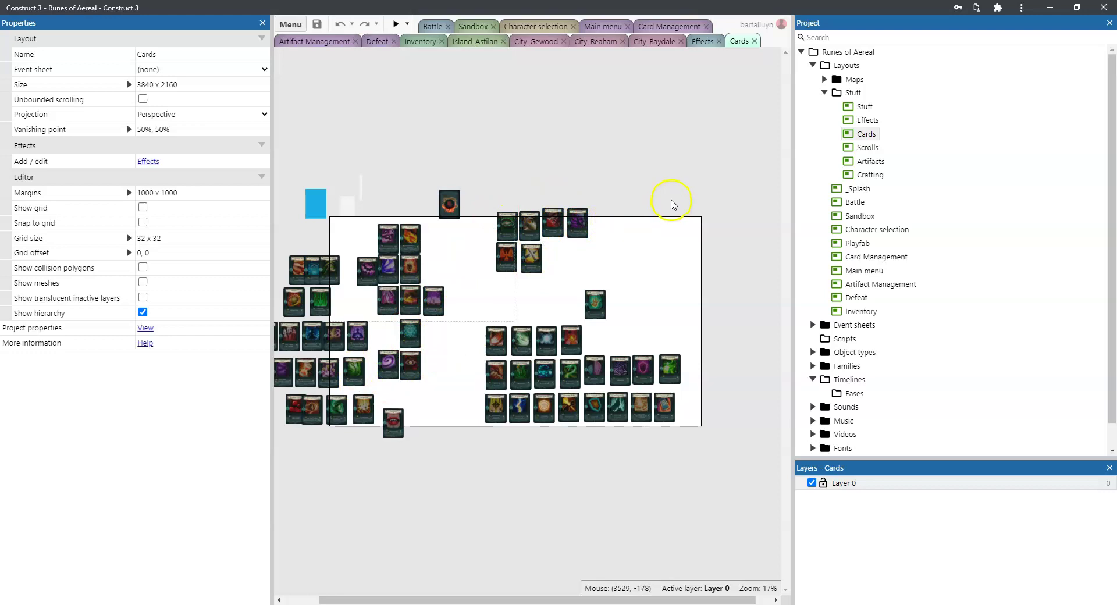
{"action": "scroll", "coordinate": [383, 300], "scroll_direction": "up", "scroll_amount": 8, "text": "ctrl"}
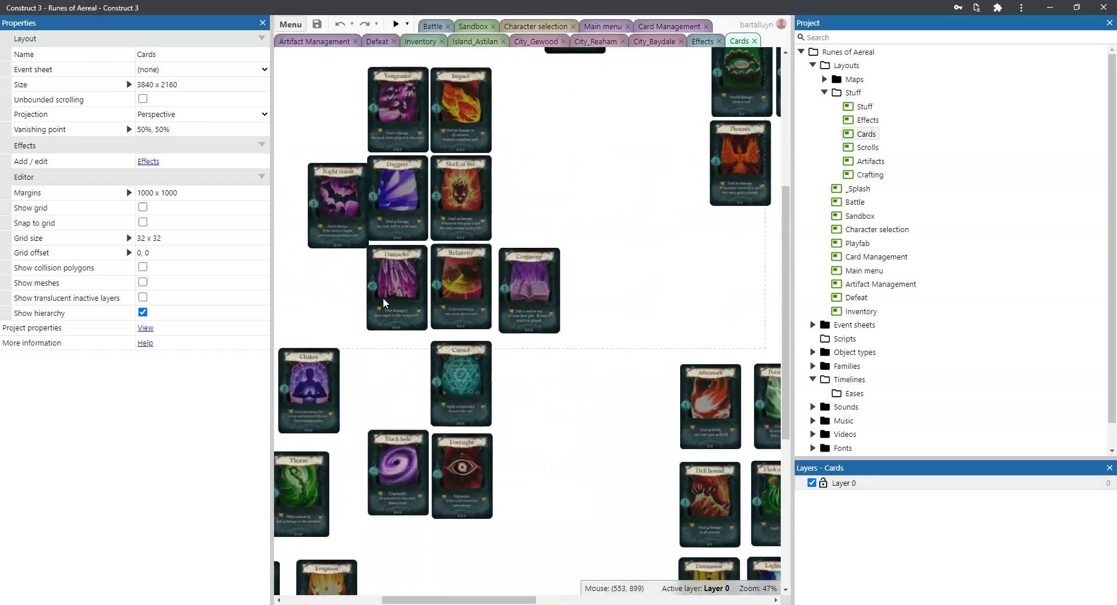
{"action": "scroll", "coordinate": [383, 298], "scroll_direction": "up", "scroll_amount": 3, "text": "ctrl"}
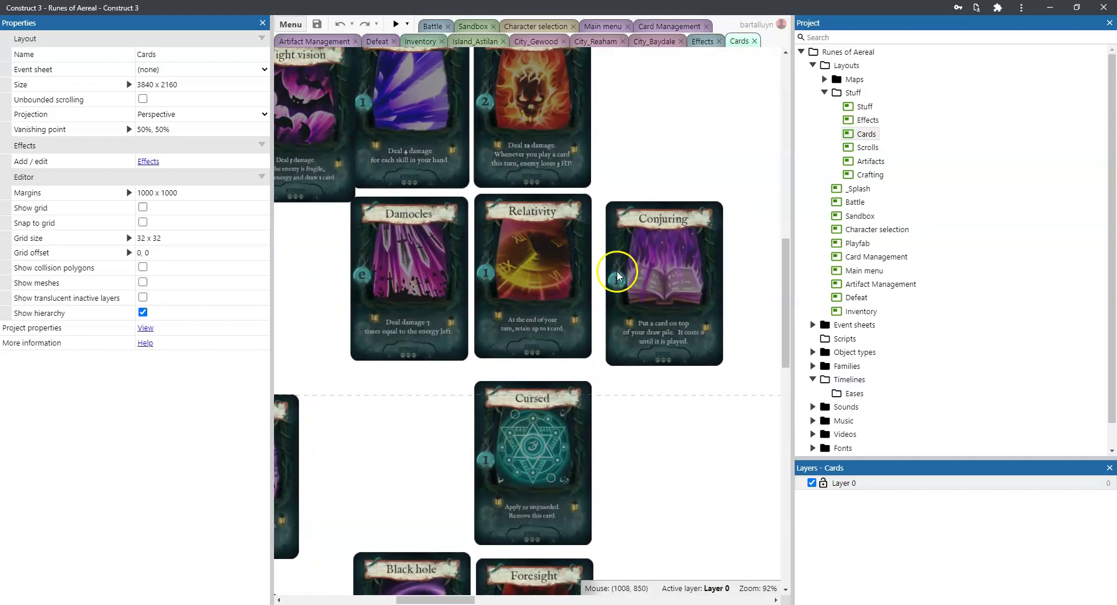
{"action": "scroll", "coordinate": [567, 299], "scroll_direction": "down", "scroll_amount": 5}
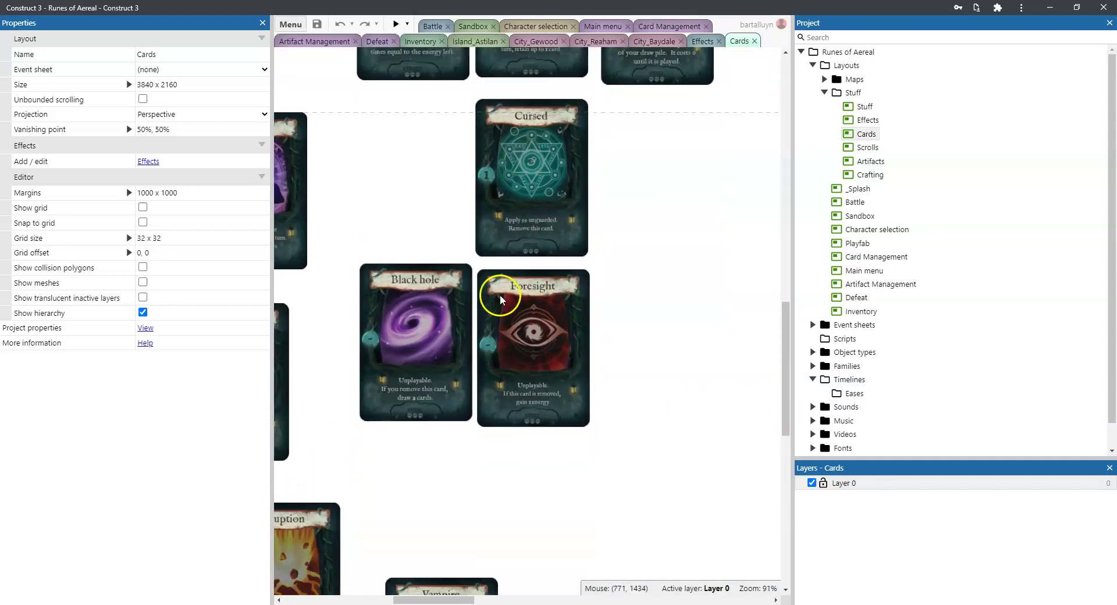
{"action": "scroll", "coordinate": [501, 294], "scroll_direction": "down", "scroll_amount": 7, "text": "ctrl"}
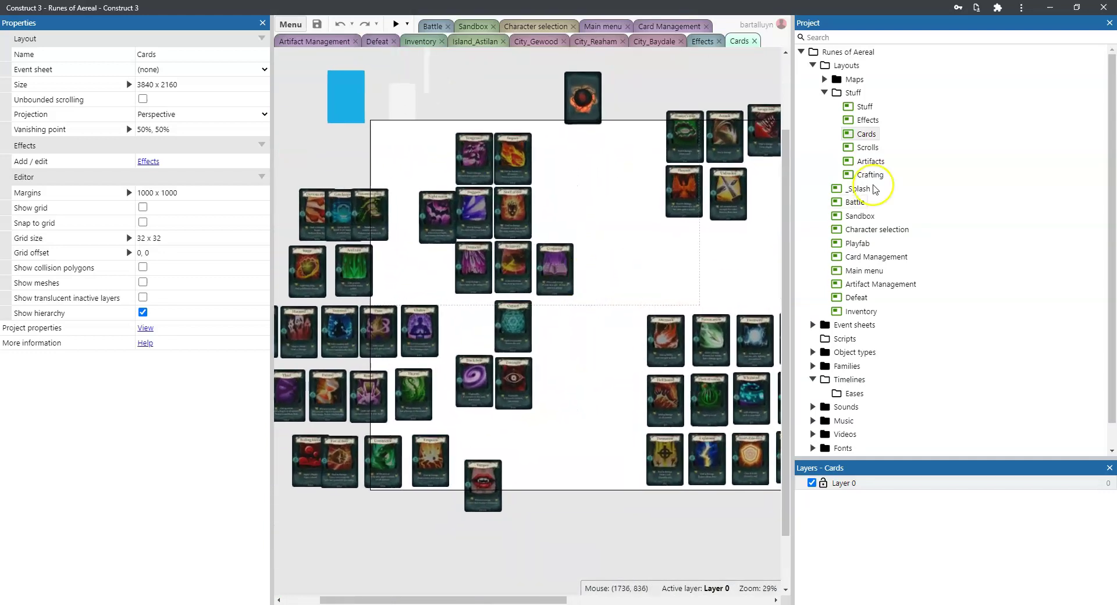
Step: Open the Scrolls layout and move the Dagger scroll card left of the other three scrolls
{"action": "double_click", "coordinate": [867, 147]}
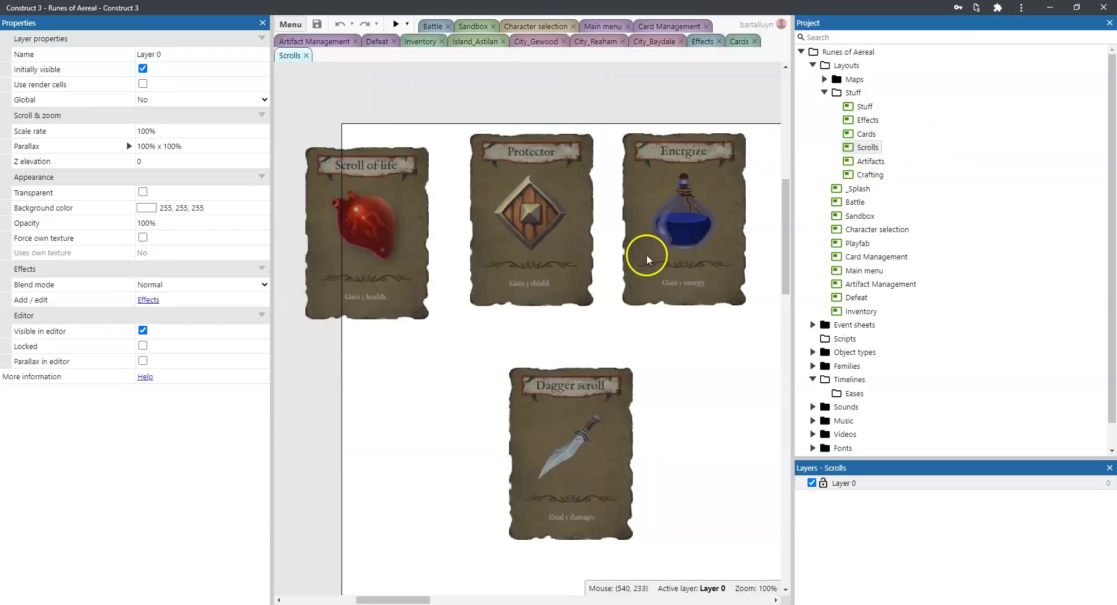
{"action": "scroll", "coordinate": [647, 254], "scroll_direction": "down", "scroll_amount": 4, "text": "ctrl"}
{"action": "left_click_drag", "start_coordinate": [626, 340], "coordinate": [444, 233]}
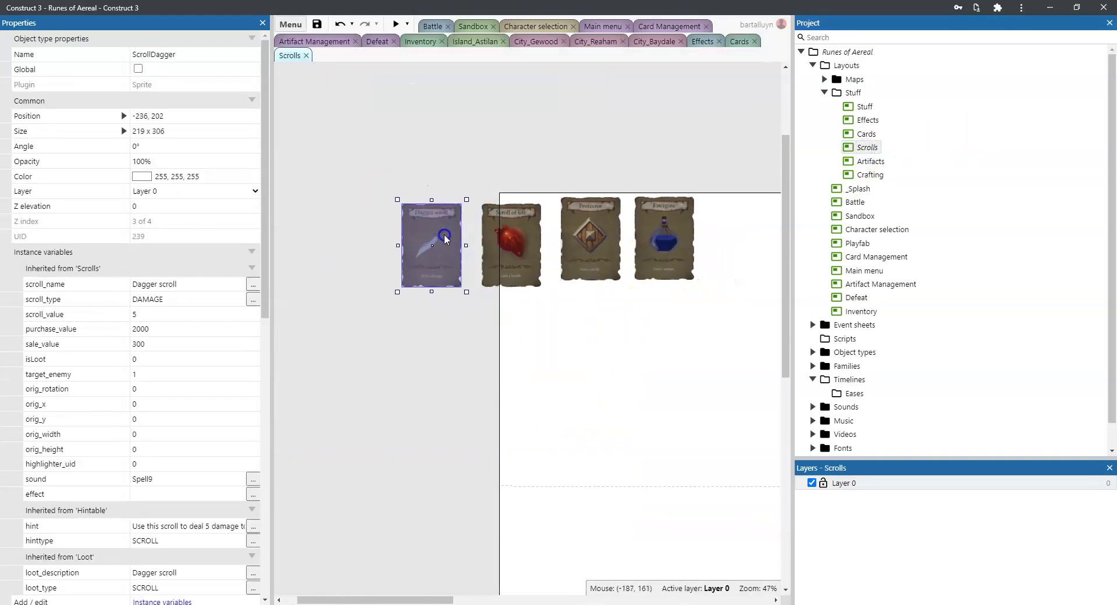
{"action": "left_click", "coordinate": [547, 166]}
{"action": "scroll", "coordinate": [711, 349], "scroll_direction": "up", "scroll_amount": 1, "text": "ctrl"}
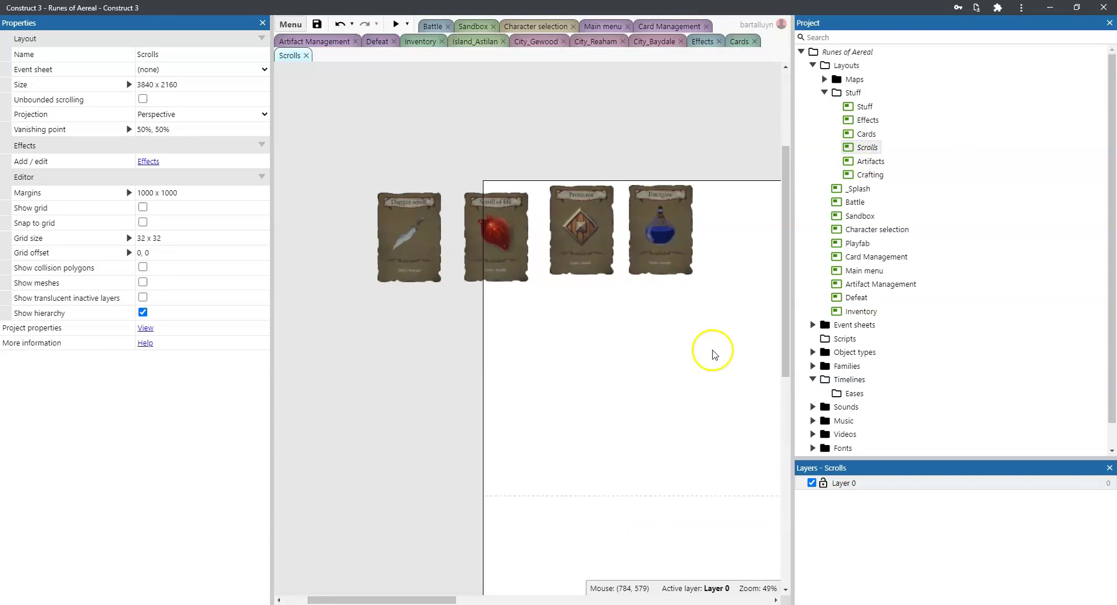
{"action": "scroll", "coordinate": [713, 352], "scroll_direction": "down", "scroll_amount": 5, "text": "ctrl"}
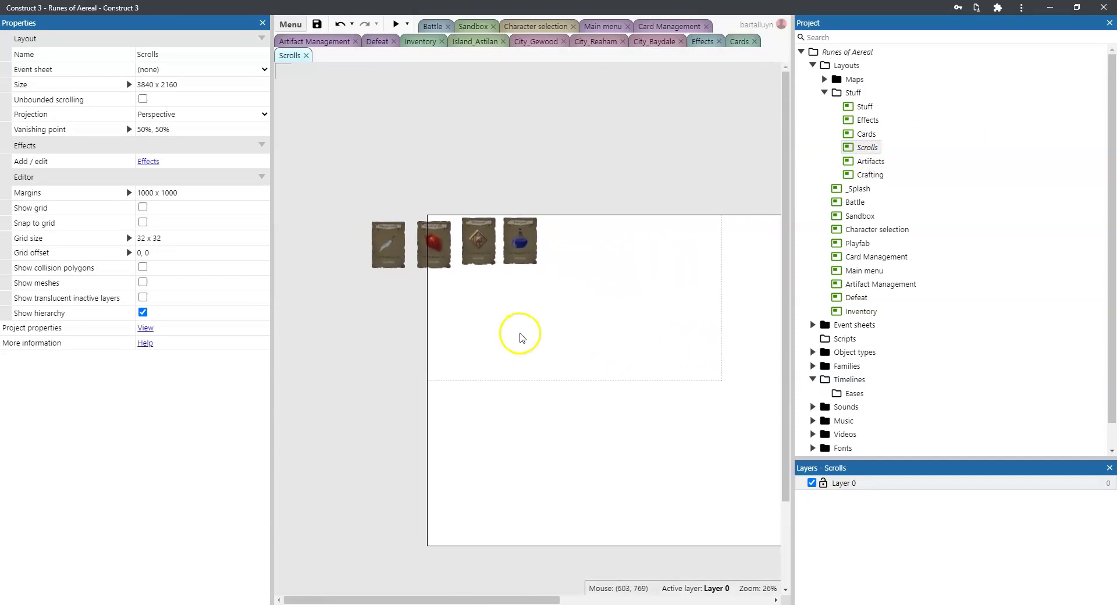
{"action": "scroll", "coordinate": [521, 337], "scroll_direction": "up", "scroll_amount": 4, "text": "ctrl"}
{"action": "scroll", "coordinate": [520, 336], "scroll_direction": "up", "scroll_amount": 1, "text": "ctrl"}
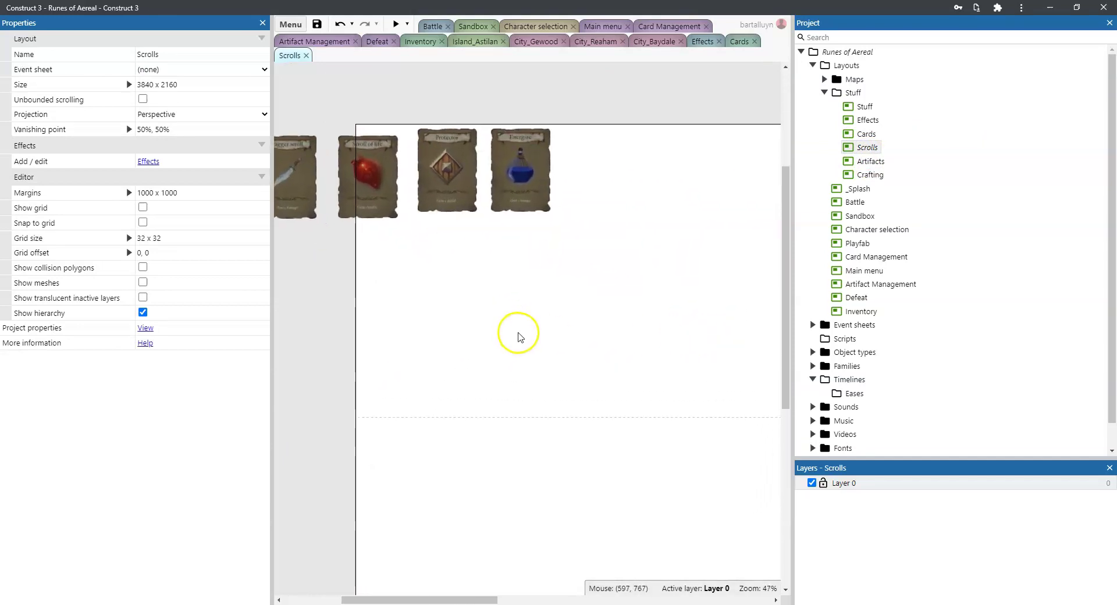
Step: Open the Artifacts layout and zoom out to view its Implemented artifact icons
{"action": "double_click", "coordinate": [871, 162]}
{"action": "scroll", "coordinate": [592, 306], "scroll_direction": "down", "scroll_amount": 3, "text": "ctrl"}
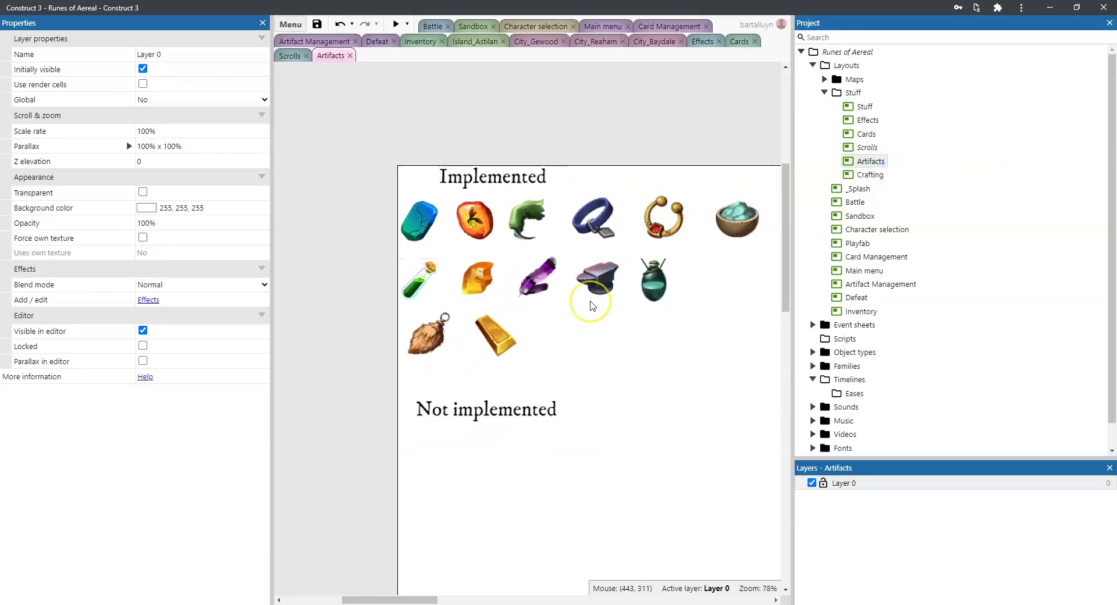
{"action": "scroll", "coordinate": [592, 305], "scroll_direction": "down", "scroll_amount": 3, "text": "ctrl"}
{"action": "scroll", "coordinate": [598, 306], "scroll_direction": "up", "scroll_amount": 1, "text": "ctrl"}
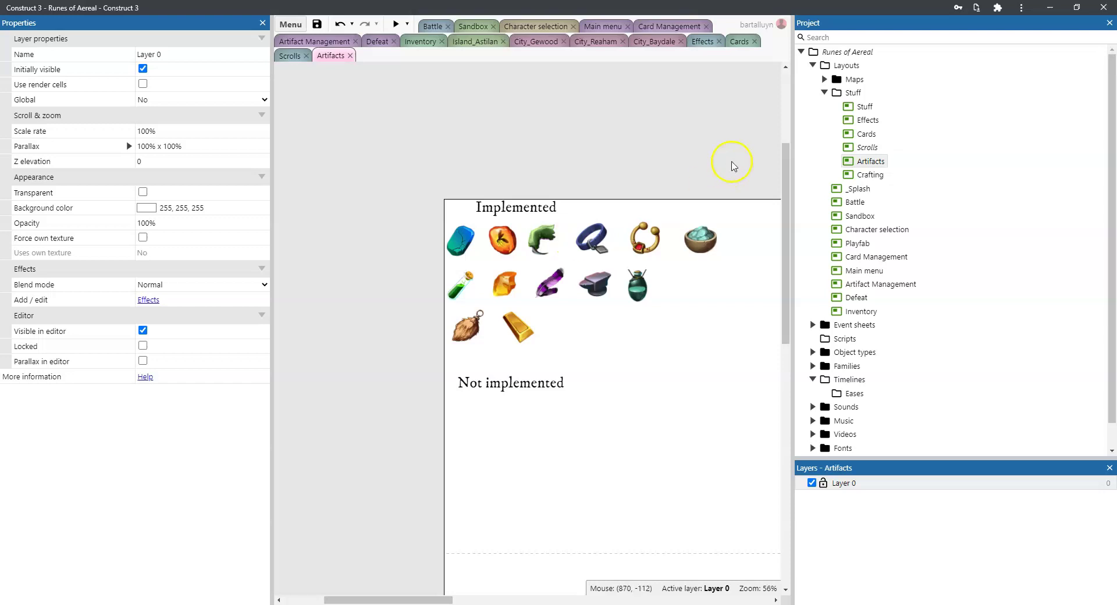
Step: Open the Crafting layout and look over its ingredient icons and rows of spellbooks
{"action": "double_click", "coordinate": [870, 174]}
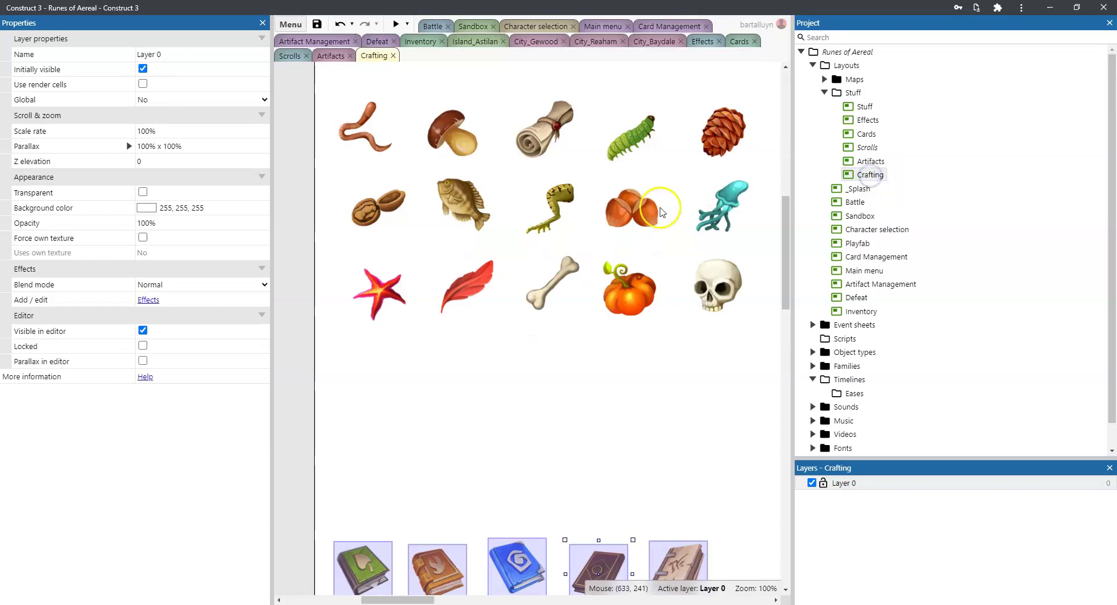
{"action": "left_click", "coordinate": [558, 342]}
{"action": "scroll", "coordinate": [588, 321], "scroll_direction": "down", "scroll_amount": 4, "text": "ctrl"}
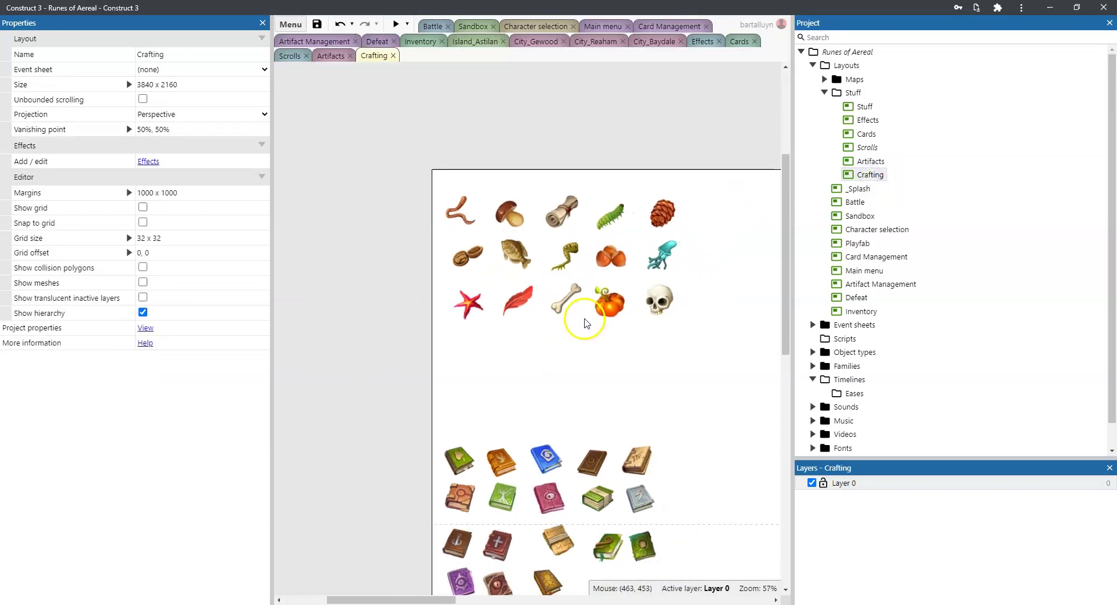
{"action": "scroll", "coordinate": [585, 323], "scroll_direction": "up", "scroll_amount": 2, "text": "ctrl"}
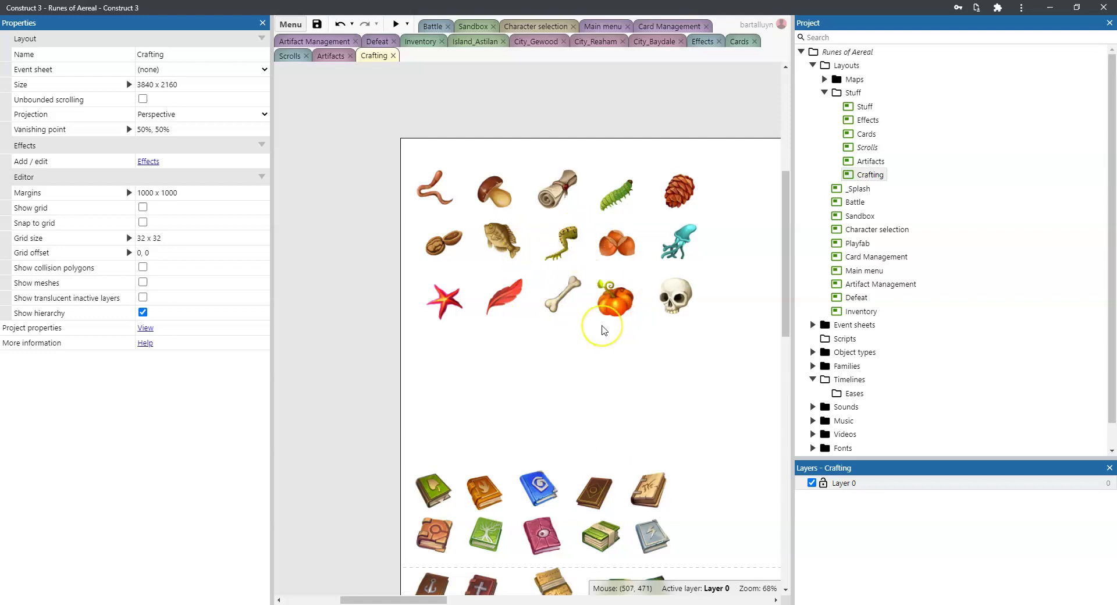
{"action": "scroll", "coordinate": [602, 330], "scroll_direction": "down", "scroll_amount": 1}
{"action": "scroll", "coordinate": [603, 330], "scroll_direction": "up", "scroll_amount": 1}
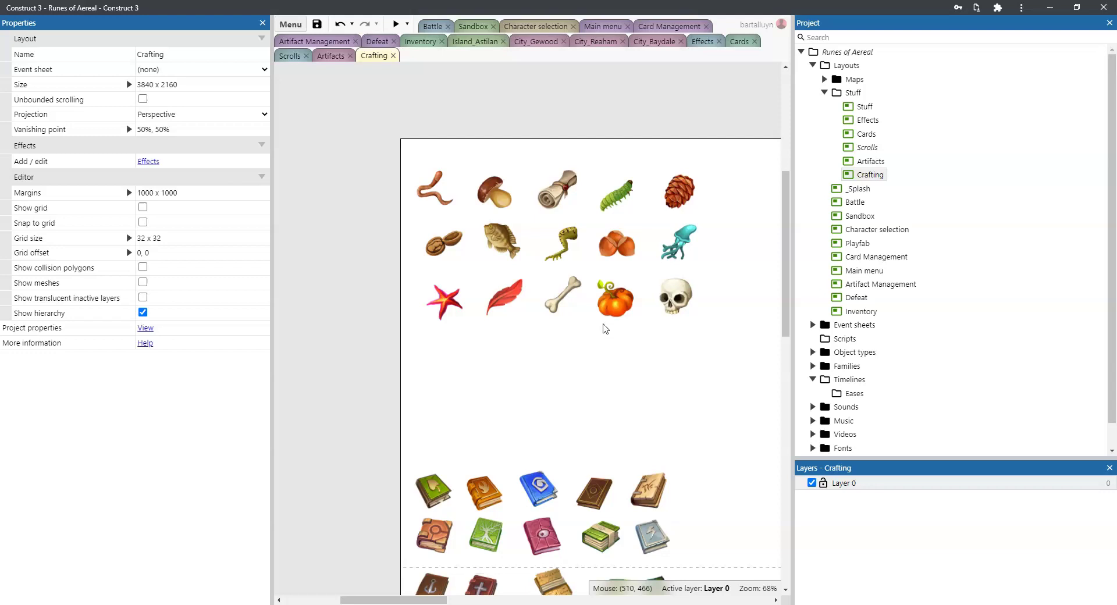
{"action": "scroll", "coordinate": [602, 330], "scroll_direction": "down", "scroll_amount": 3}
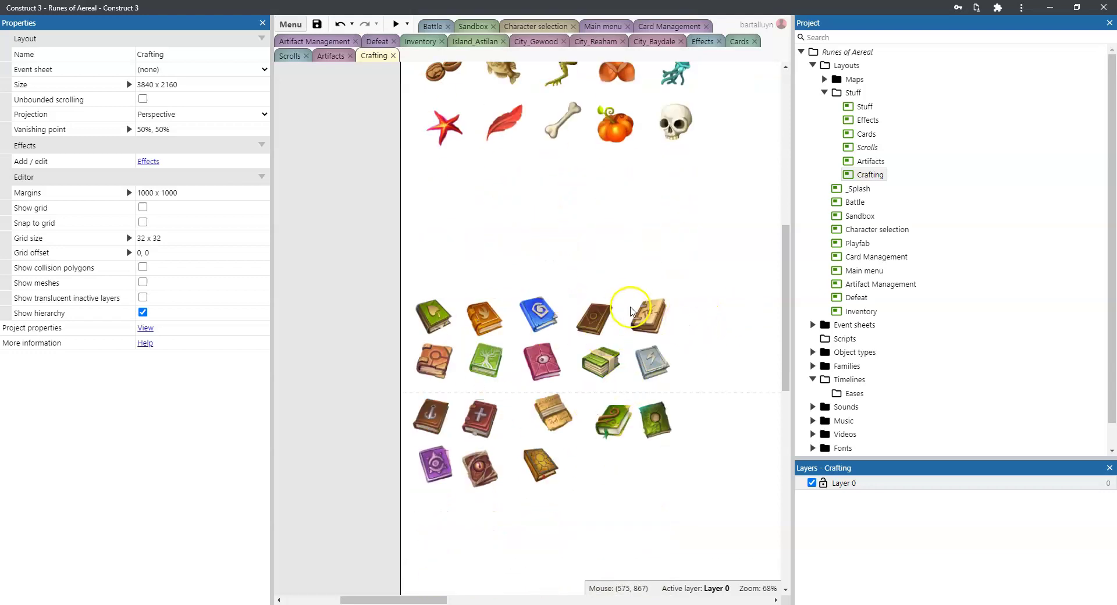
{"action": "scroll", "coordinate": [647, 261], "scroll_direction": "up", "scroll_amount": 2}
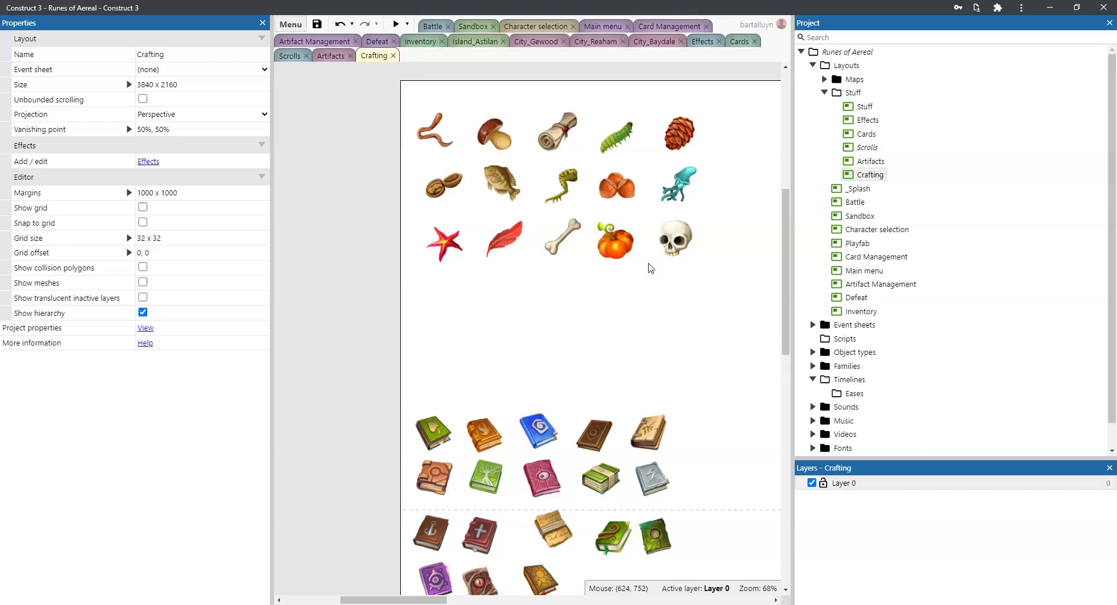
{"action": "left_click", "coordinate": [641, 276]}
Step: Collapse the Stuff folder, expand Event sheets, scroll through the list and select the AI sheet
{"action": "left_click", "coordinate": [824, 93]}
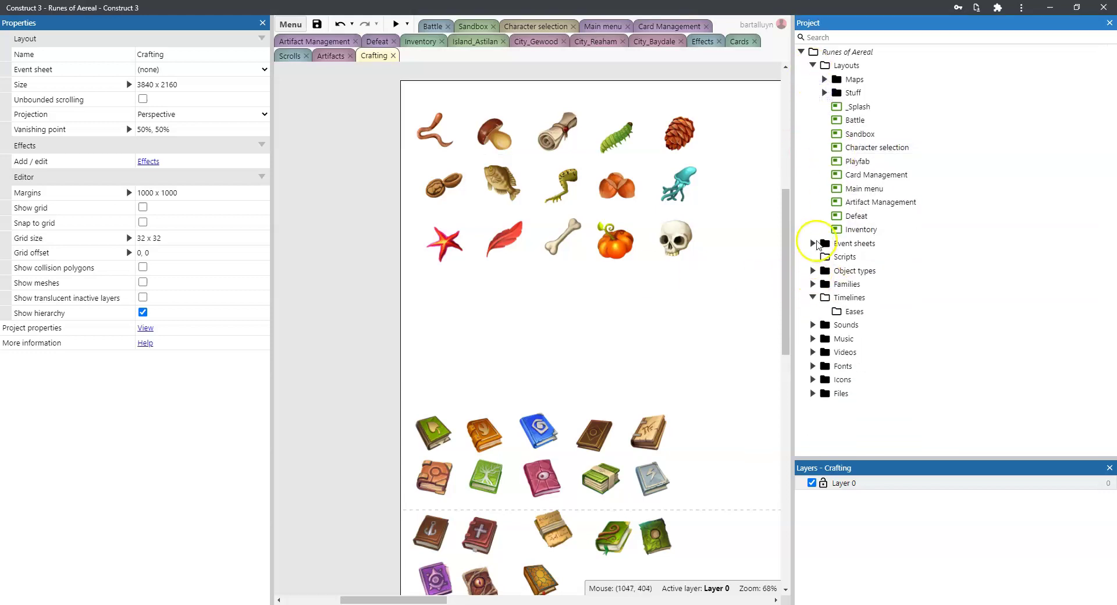
{"action": "left_click", "coordinate": [815, 244]}
{"action": "scroll", "coordinate": [971, 314], "scroll_direction": "down", "scroll_amount": 1}
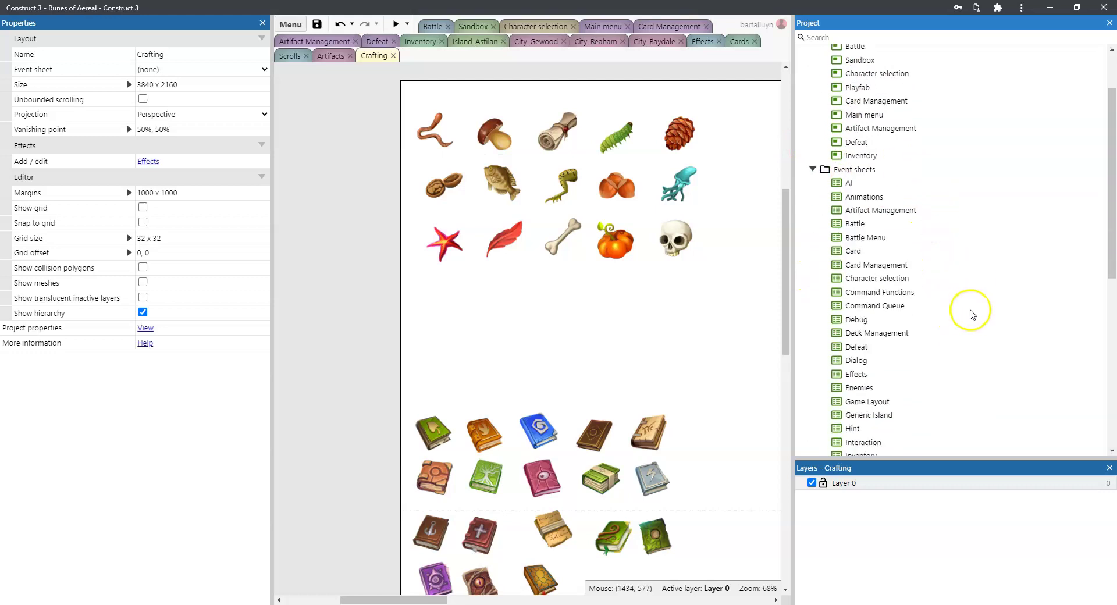
{"action": "scroll", "coordinate": [970, 314], "scroll_direction": "down", "scroll_amount": 5}
{"action": "scroll", "coordinate": [971, 315], "scroll_direction": "up", "scroll_amount": 4}
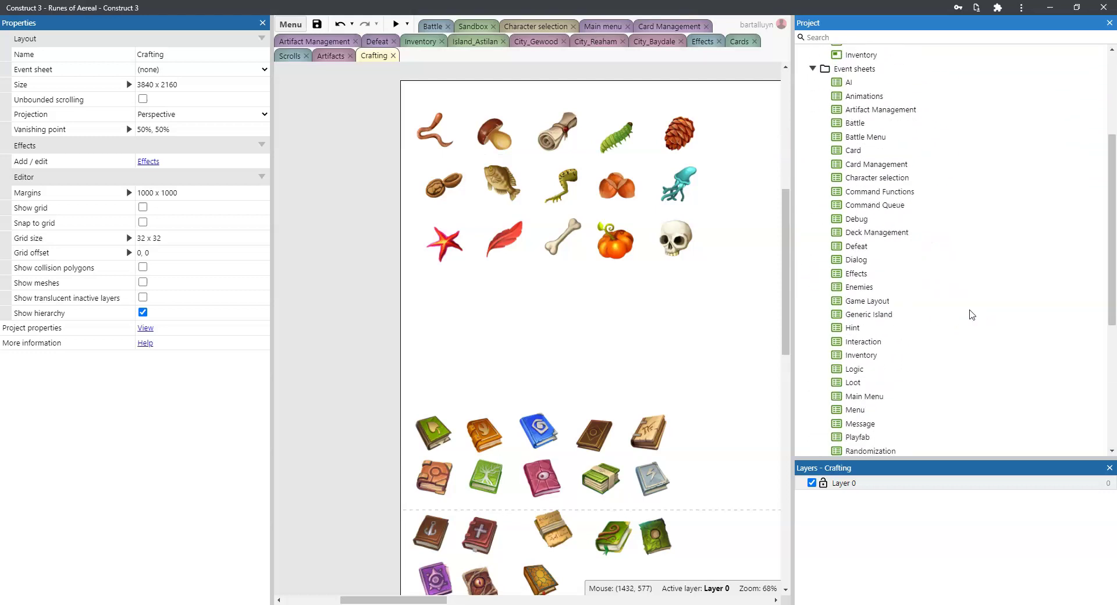
{"action": "scroll", "coordinate": [936, 220], "scroll_direction": "up", "scroll_amount": 1}
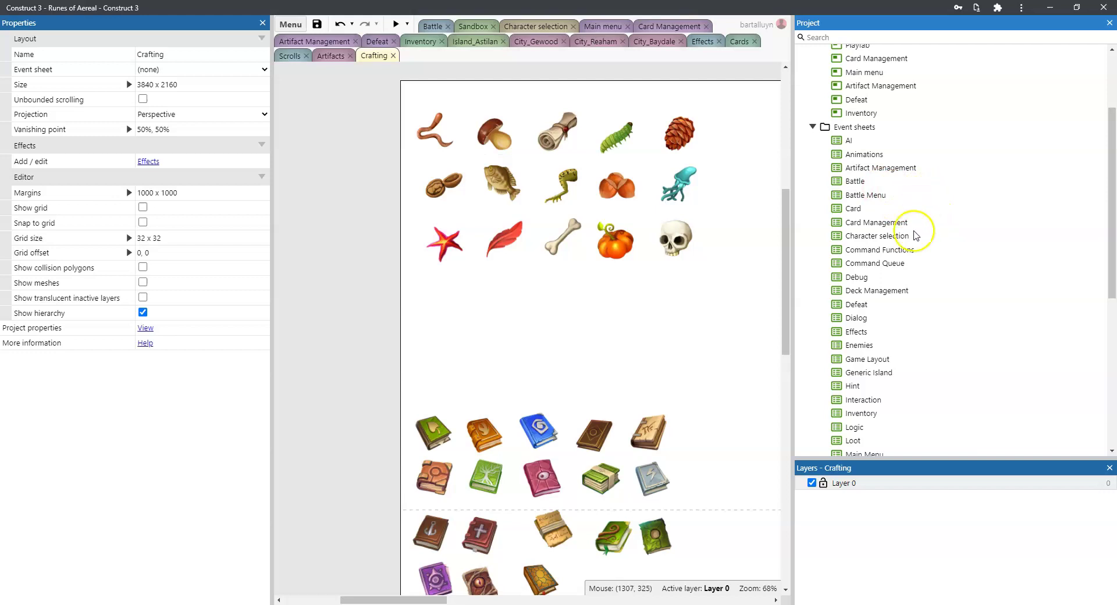
{"action": "scroll", "coordinate": [909, 277], "scroll_direction": "down", "scroll_amount": 5}
{"action": "scroll", "coordinate": [907, 280], "scroll_direction": "up", "scroll_amount": 4}
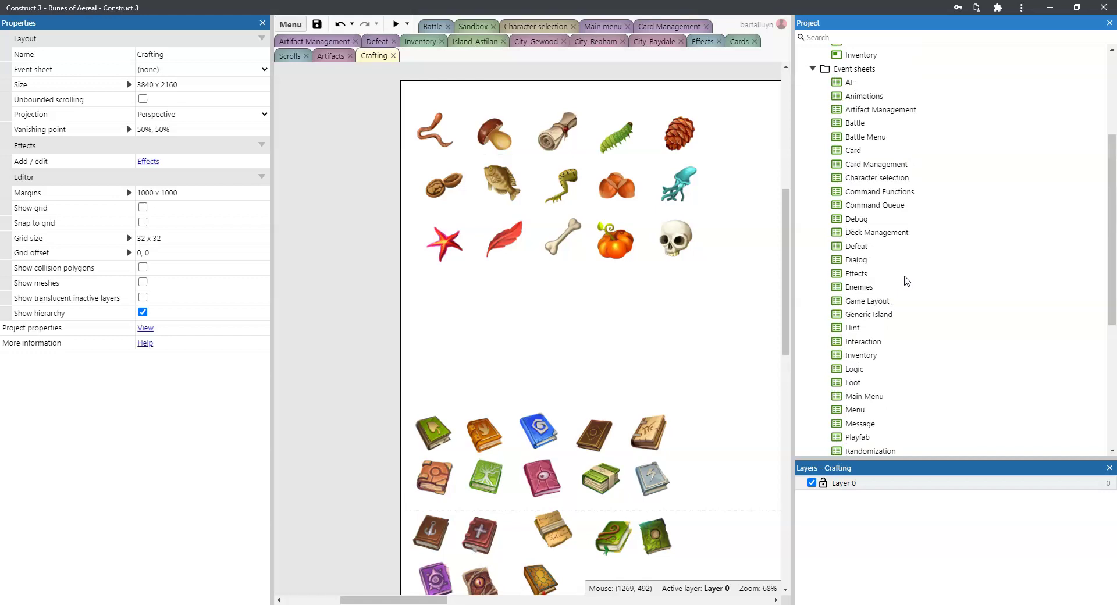
{"action": "scroll", "coordinate": [869, 314], "scroll_direction": "down", "scroll_amount": 2}
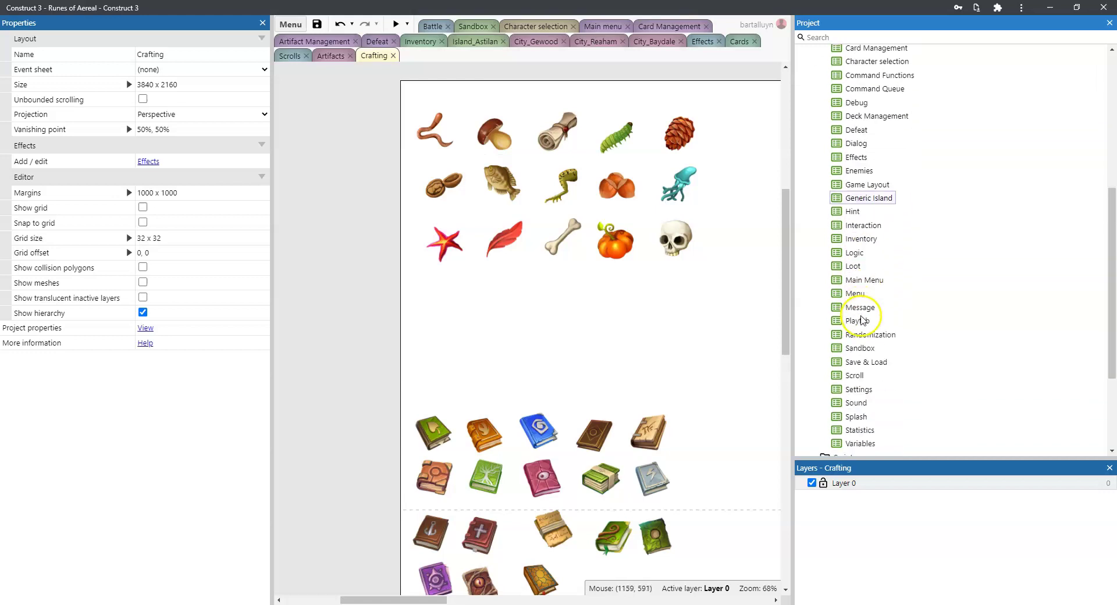
{"action": "scroll", "coordinate": [867, 317], "scroll_direction": "up", "scroll_amount": 2}
{"action": "left_click", "coordinate": [850, 85]}
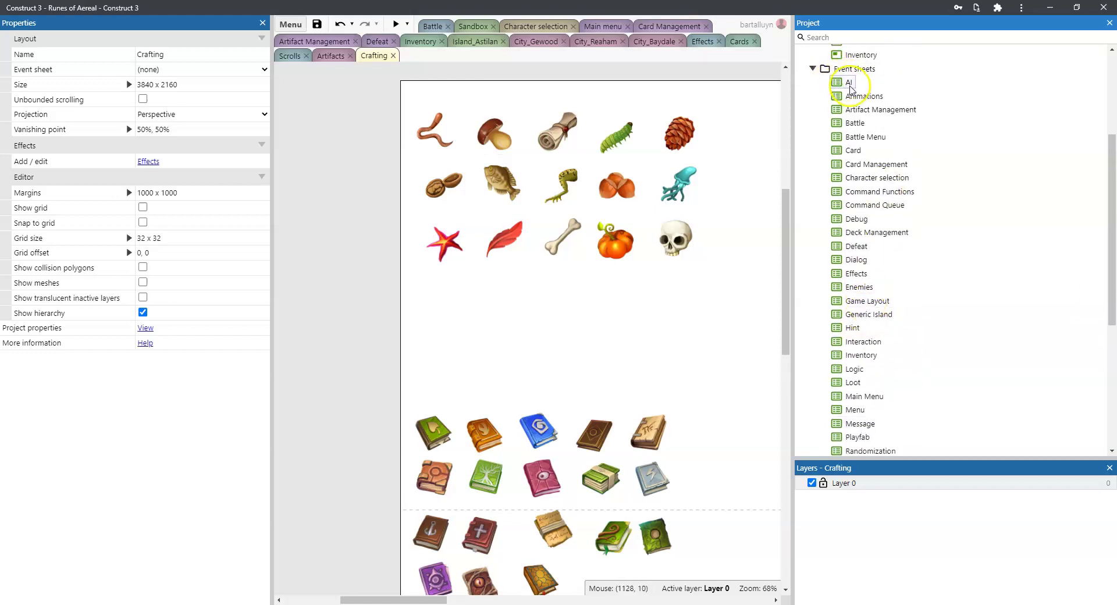
Step: Open and close the AI event sheet, then open Animations and Artifact Management
{"action": "double_click", "coordinate": [849, 84]}
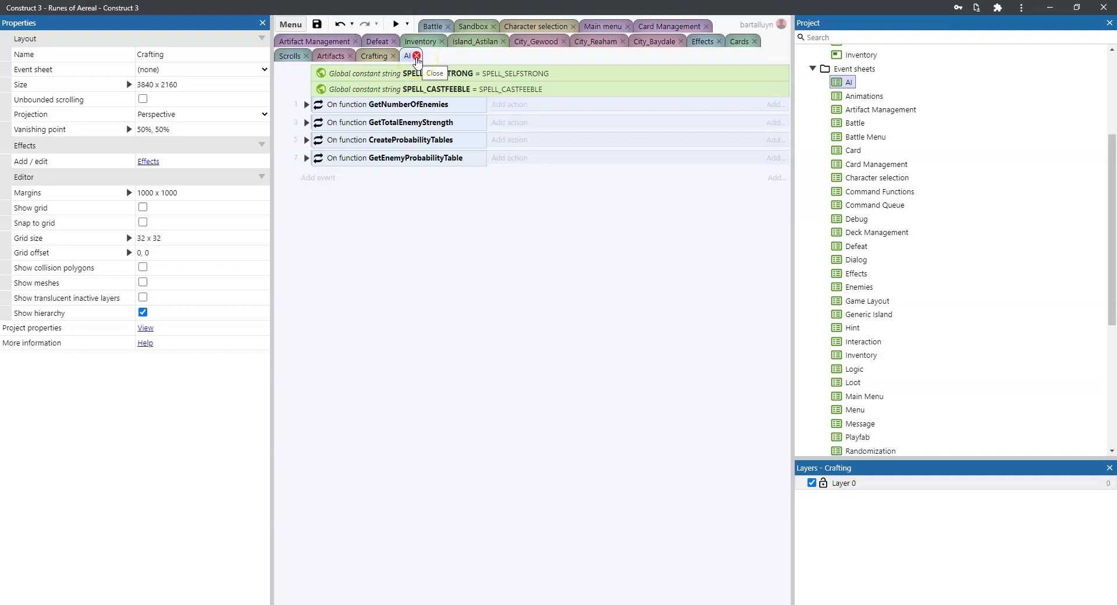
{"action": "left_click", "coordinate": [417, 56]}
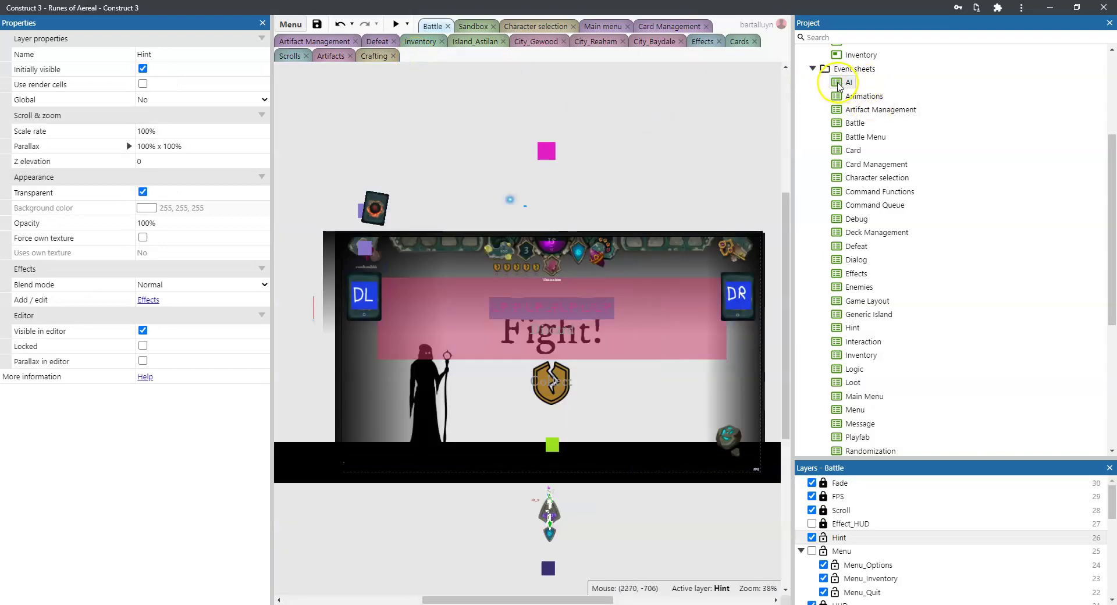
{"action": "double_click", "coordinate": [854, 97]}
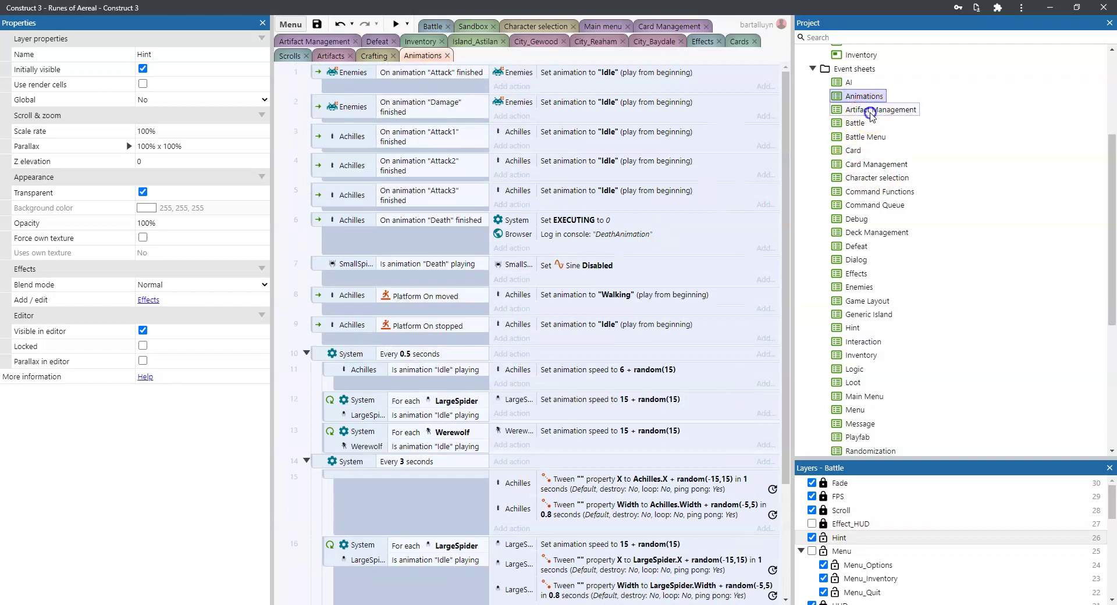
{"action": "double_click", "coordinate": [872, 111]}
{"action": "scroll", "coordinate": [668, 199], "scroll_direction": "down", "scroll_amount": 10}
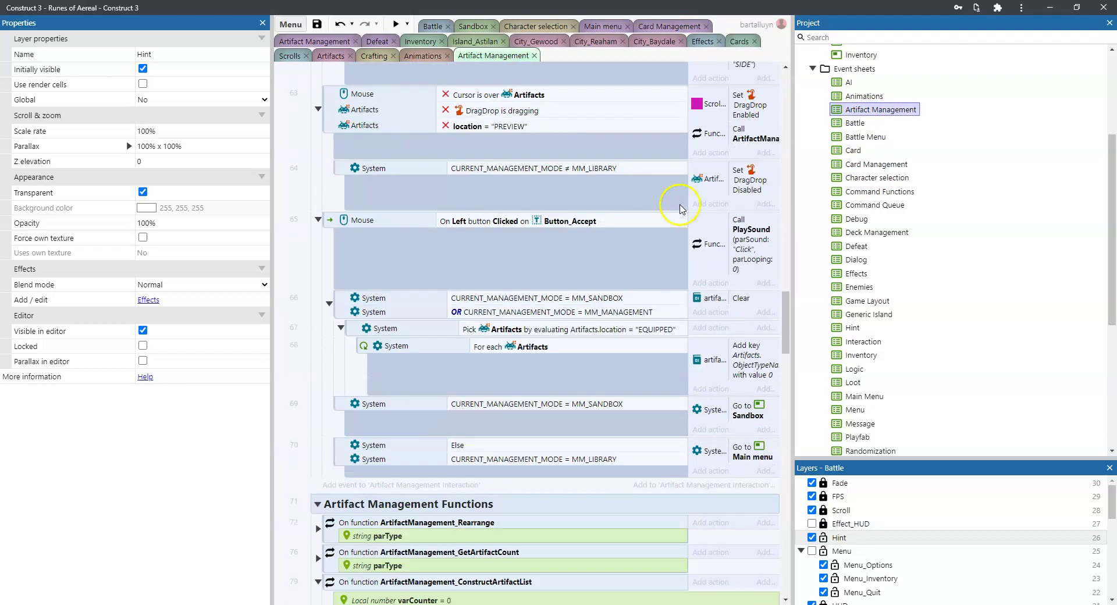
{"action": "scroll", "coordinate": [680, 204], "scroll_direction": "up", "scroll_amount": 10}
Step: Open the Battle, Battle Menu, Card and Card Management event sheets
{"action": "double_click", "coordinate": [854, 124]}
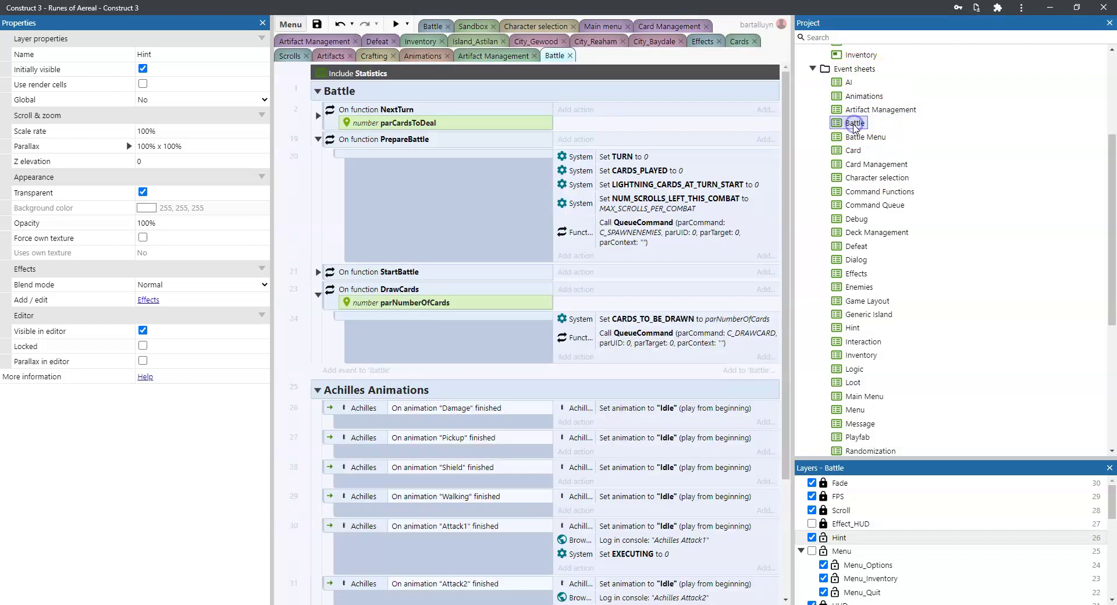
{"action": "scroll", "coordinate": [663, 251], "scroll_direction": "down", "scroll_amount": 3}
{"action": "scroll", "coordinate": [667, 251], "scroll_direction": "up", "scroll_amount": 3}
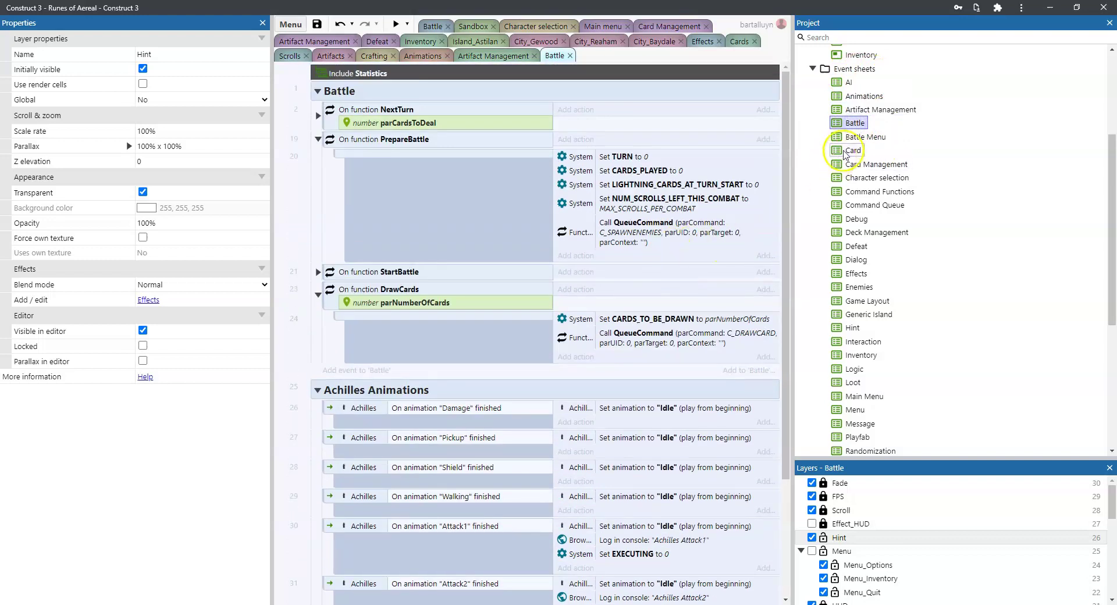
{"action": "double_click", "coordinate": [858, 138]}
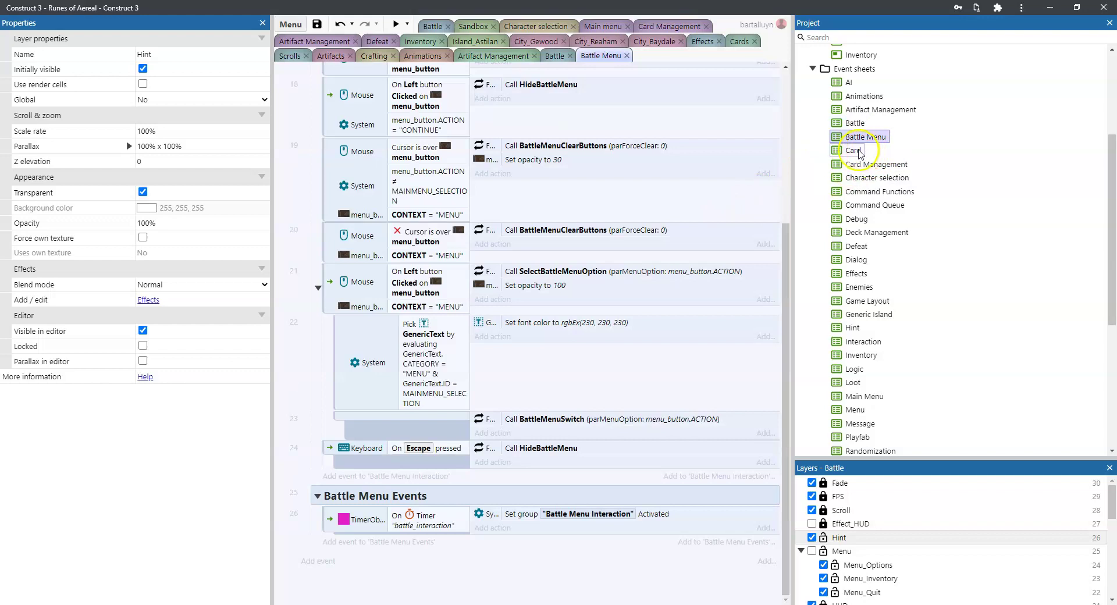
{"action": "double_click", "coordinate": [854, 151]}
{"action": "scroll", "coordinate": [682, 233], "scroll_direction": "down", "scroll_amount": 9}
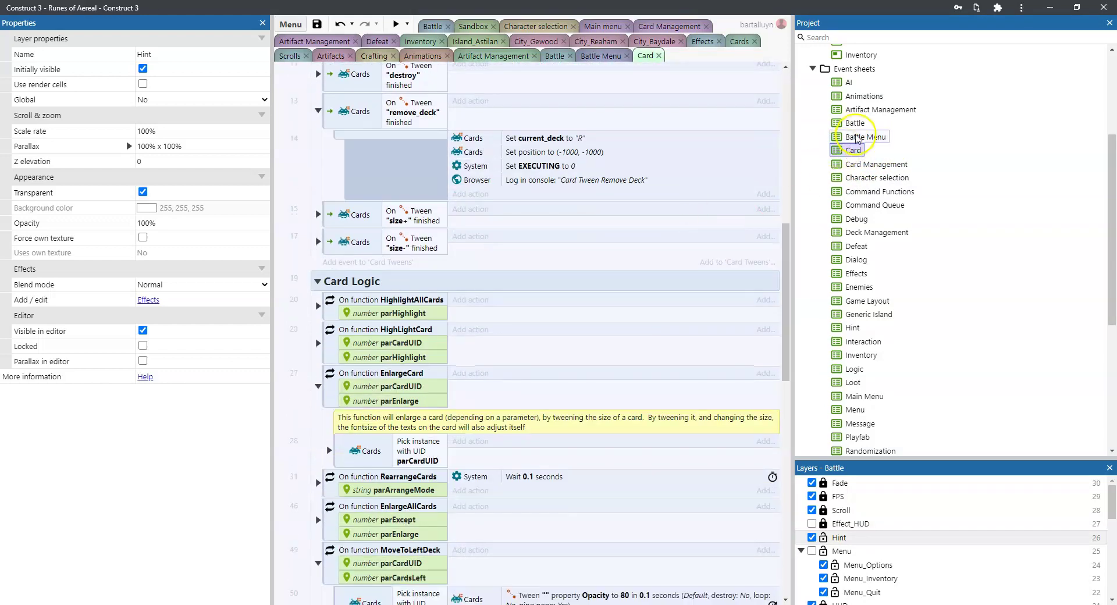
{"action": "double_click", "coordinate": [884, 165]}
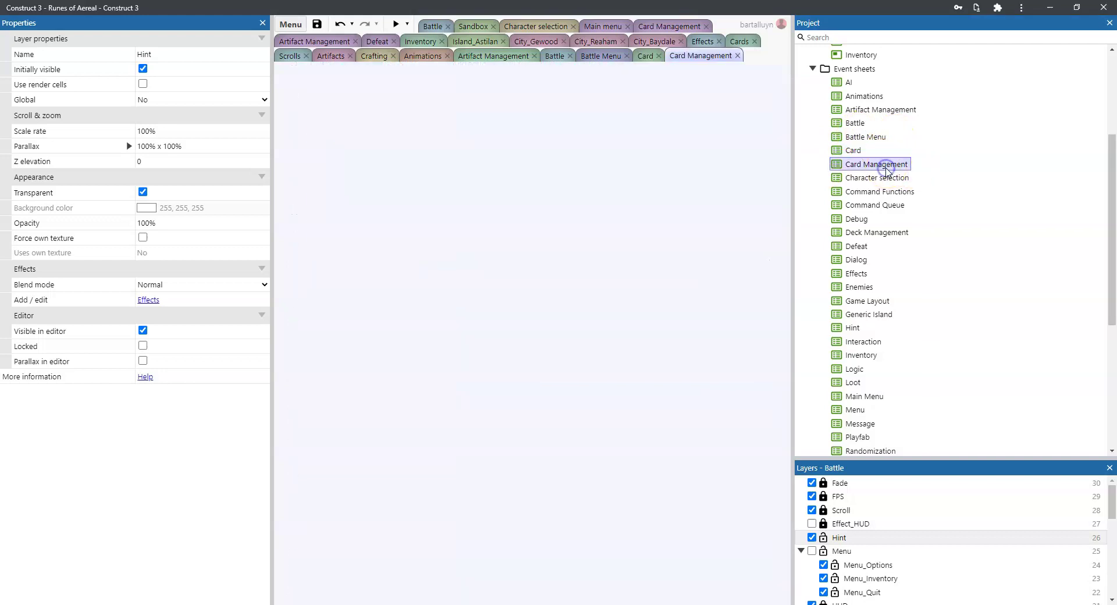
{"action": "scroll", "coordinate": [697, 259], "scroll_direction": "down", "scroll_amount": 5}
{"action": "scroll", "coordinate": [695, 262], "scroll_direction": "down", "scroll_amount": 3}
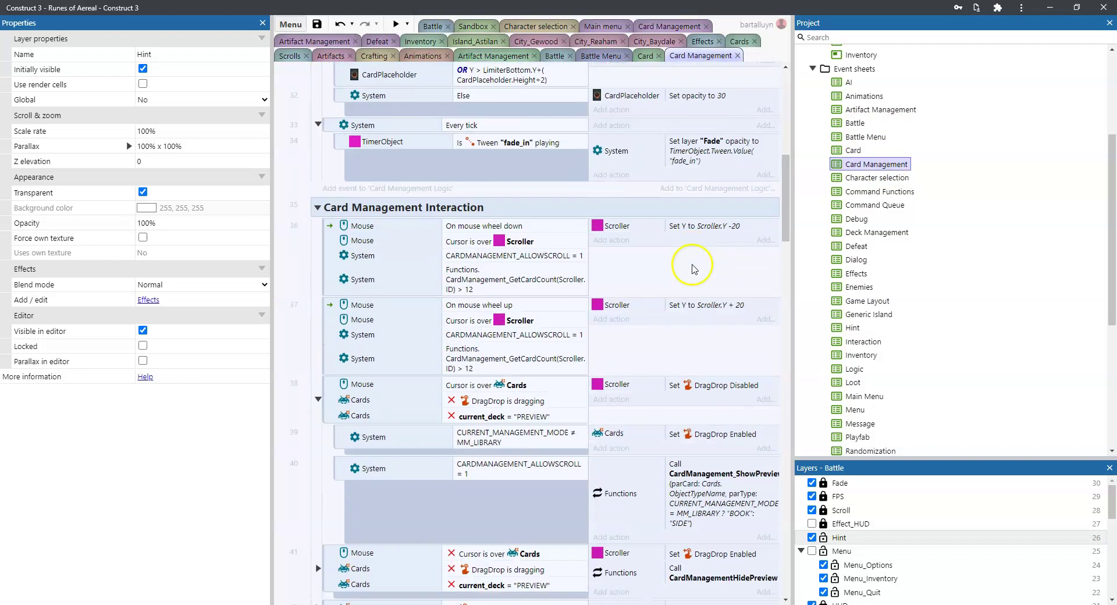
{"action": "scroll", "coordinate": [695, 262], "scroll_direction": "up", "scroll_amount": 3}
Step: Open the Character selection, Command Queue and Command Functions event sheets
{"action": "double_click", "coordinate": [899, 176]}
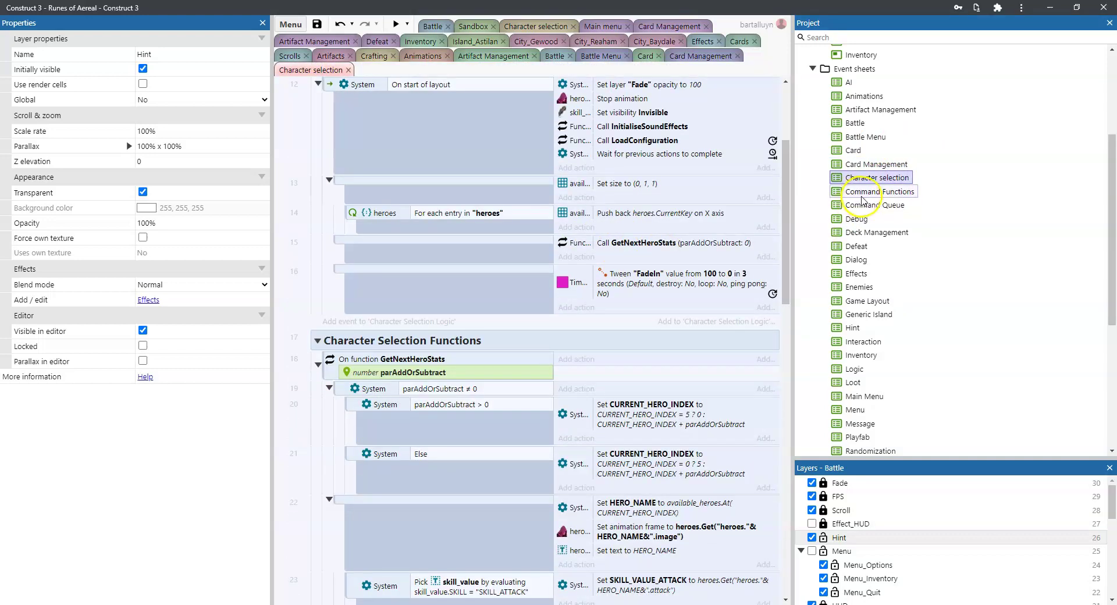
{"action": "left_click", "coordinate": [885, 206]}
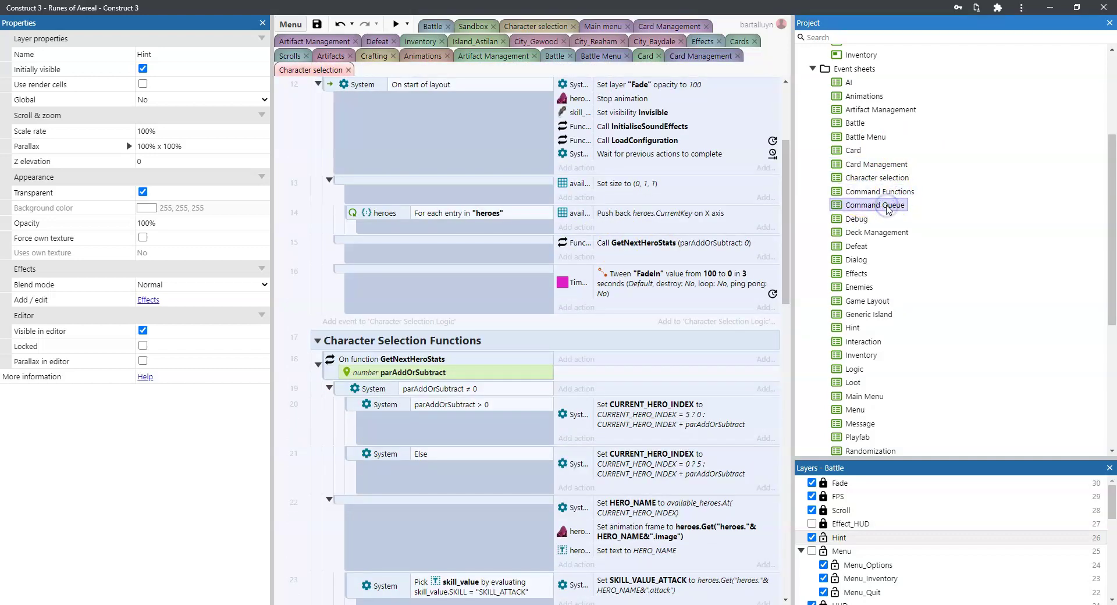
{"action": "double_click", "coordinate": [887, 204]}
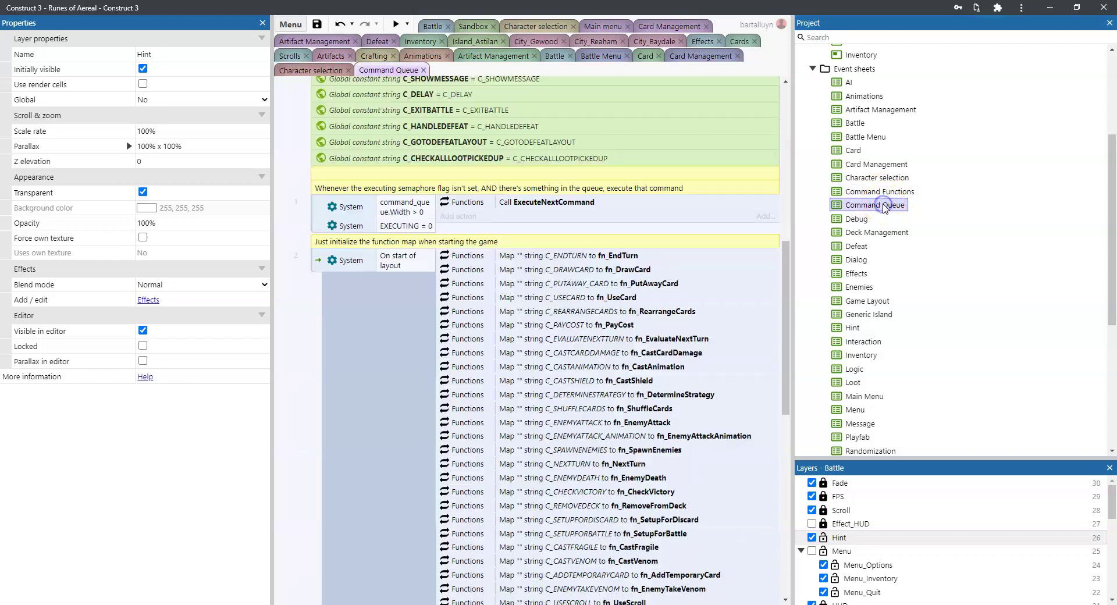
{"action": "scroll", "coordinate": [666, 269], "scroll_direction": "down", "scroll_amount": 3}
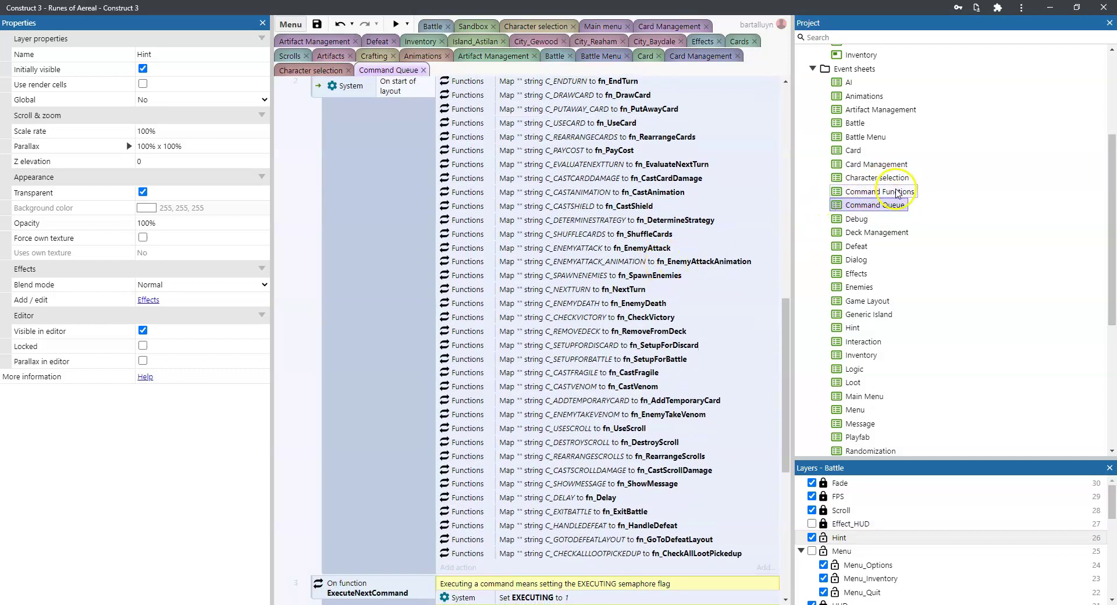
{"action": "double_click", "coordinate": [883, 191]}
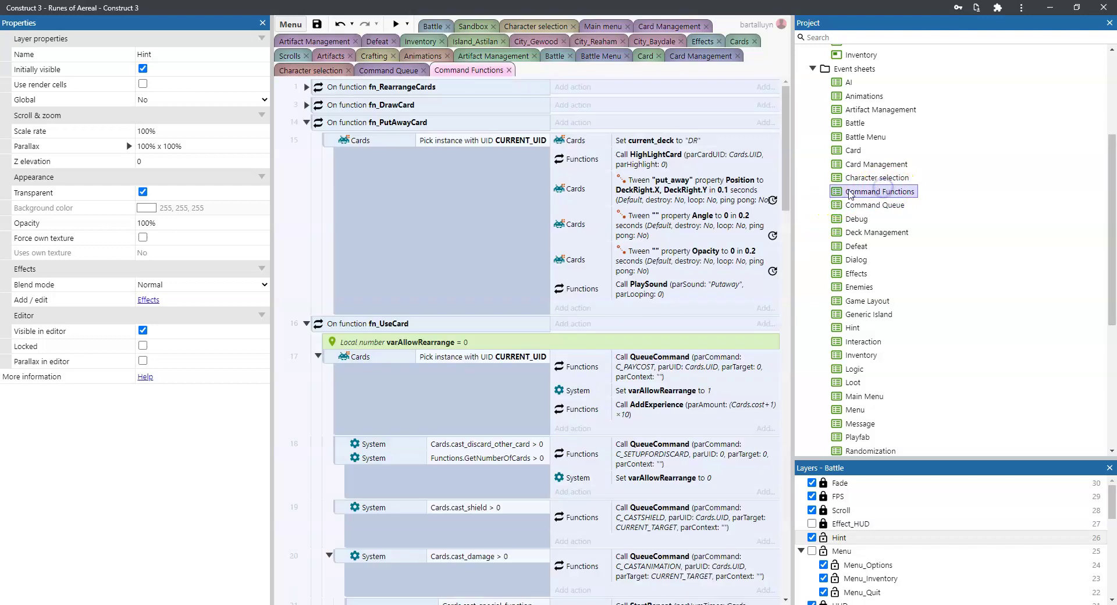
{"action": "scroll", "coordinate": [625, 241], "scroll_direction": "down", "scroll_amount": 2}
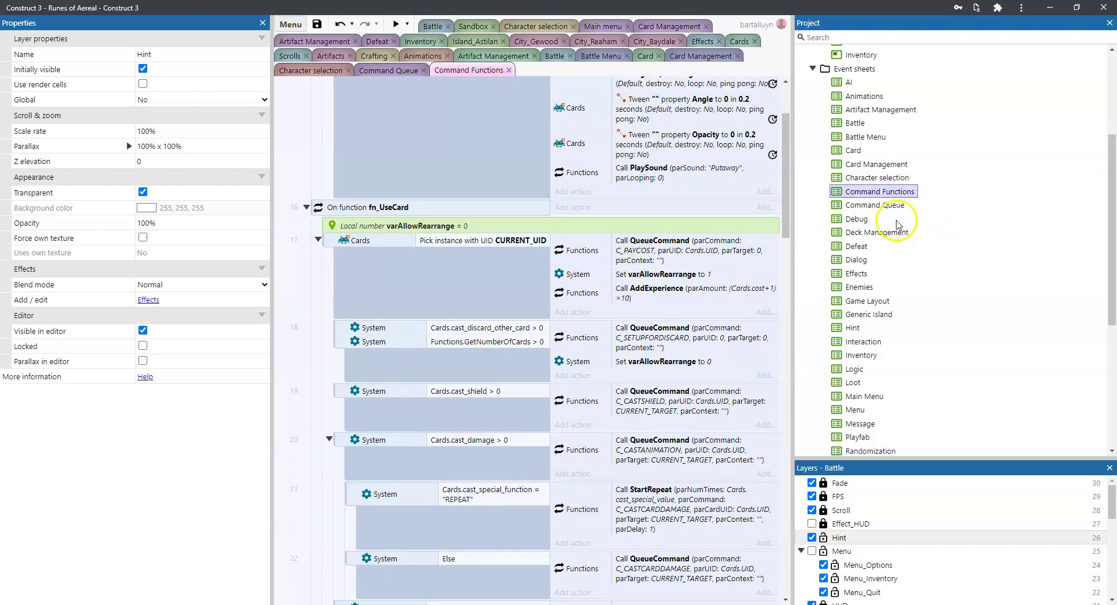
Step: Move past the Debug, Deck Management and Dialog sheets, then open Effects and Enemies
{"action": "left_click", "coordinate": [865, 220]}
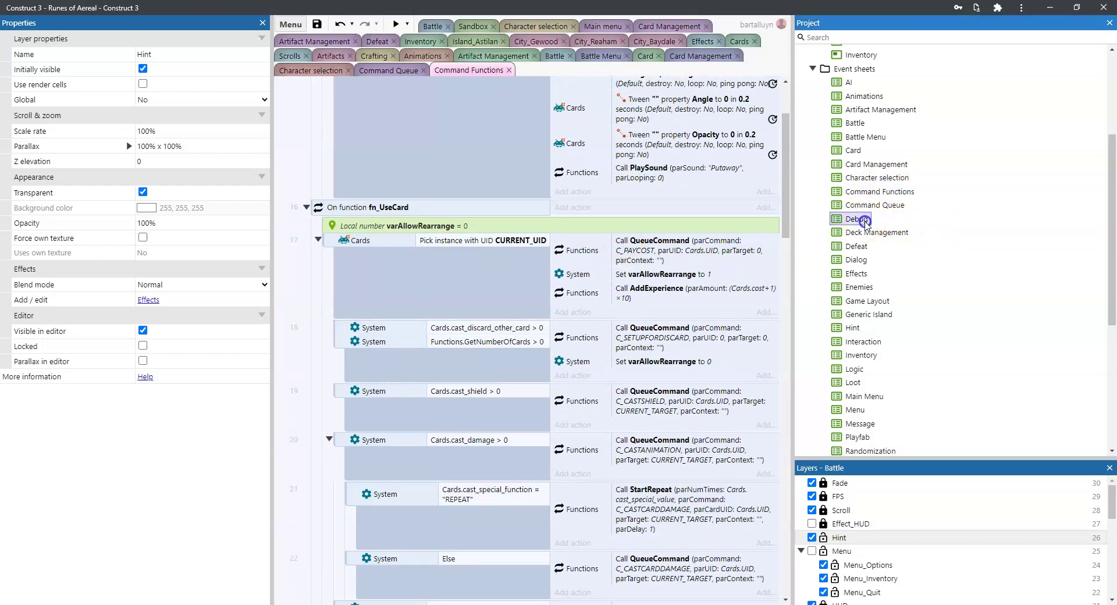
{"action": "left_click_drag", "start_coordinate": [890, 224], "coordinate": [871, 279]}
{"action": "left_click", "coordinate": [880, 236]}
{"action": "left_click", "coordinate": [864, 259]}
{"action": "double_click", "coordinate": [867, 275]}
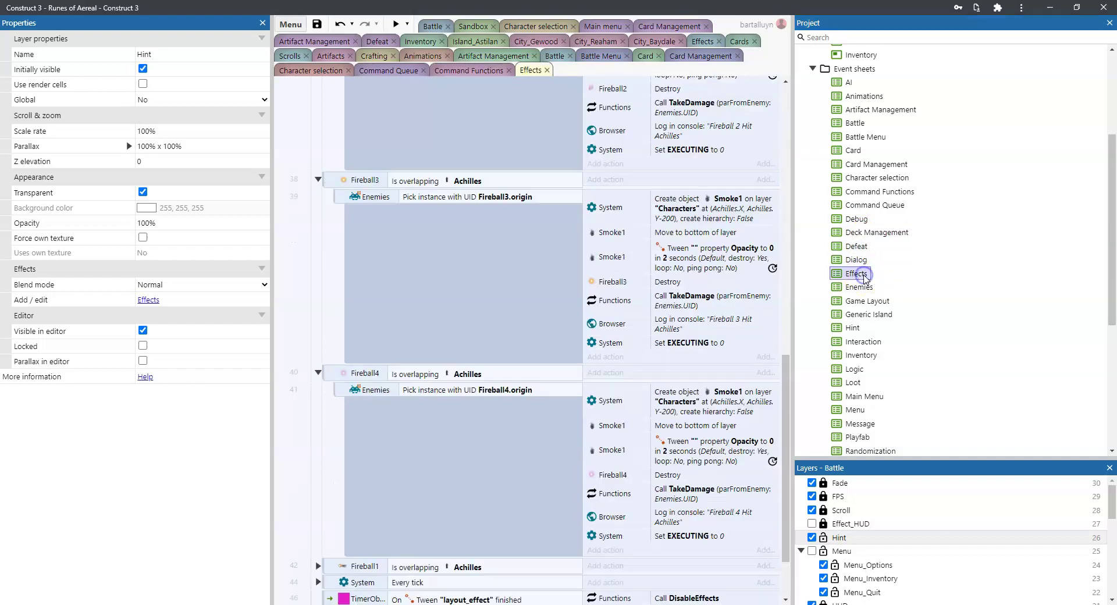
{"action": "double_click", "coordinate": [855, 287]}
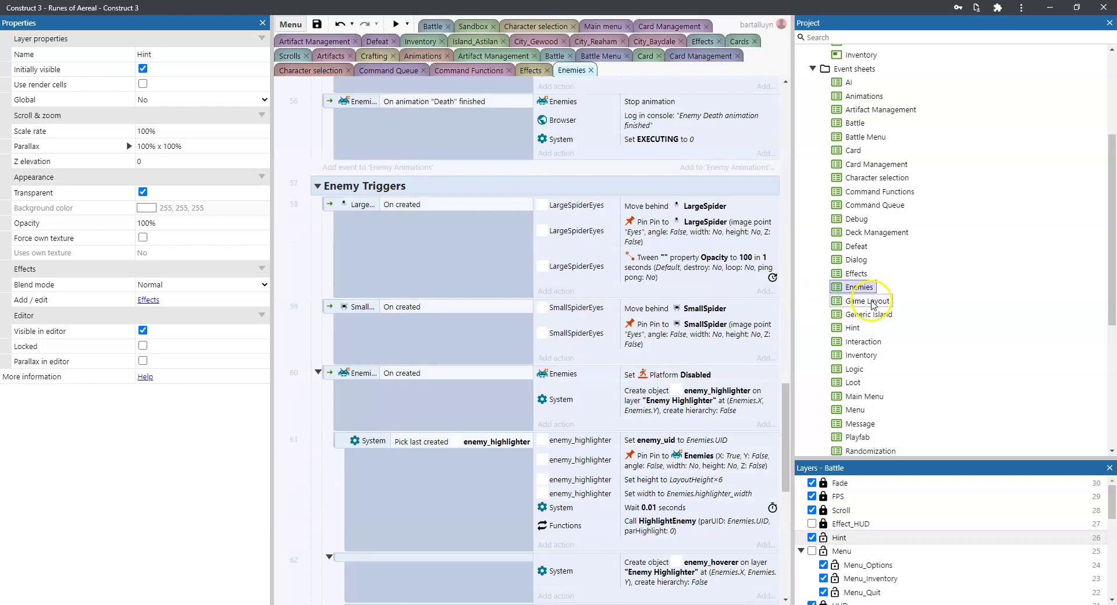
{"action": "left_click", "coordinate": [873, 301]}
{"action": "scroll", "coordinate": [913, 302], "scroll_direction": "down", "scroll_amount": 2}
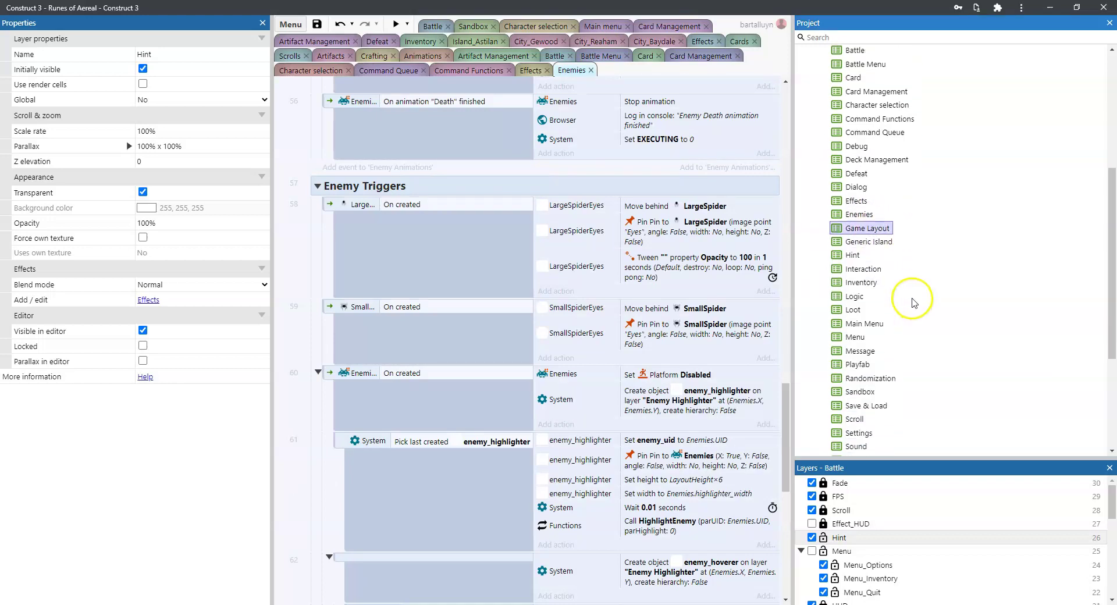
{"action": "scroll", "coordinate": [912, 303], "scroll_direction": "down", "scroll_amount": 1}
{"action": "left_click", "coordinate": [869, 199]}
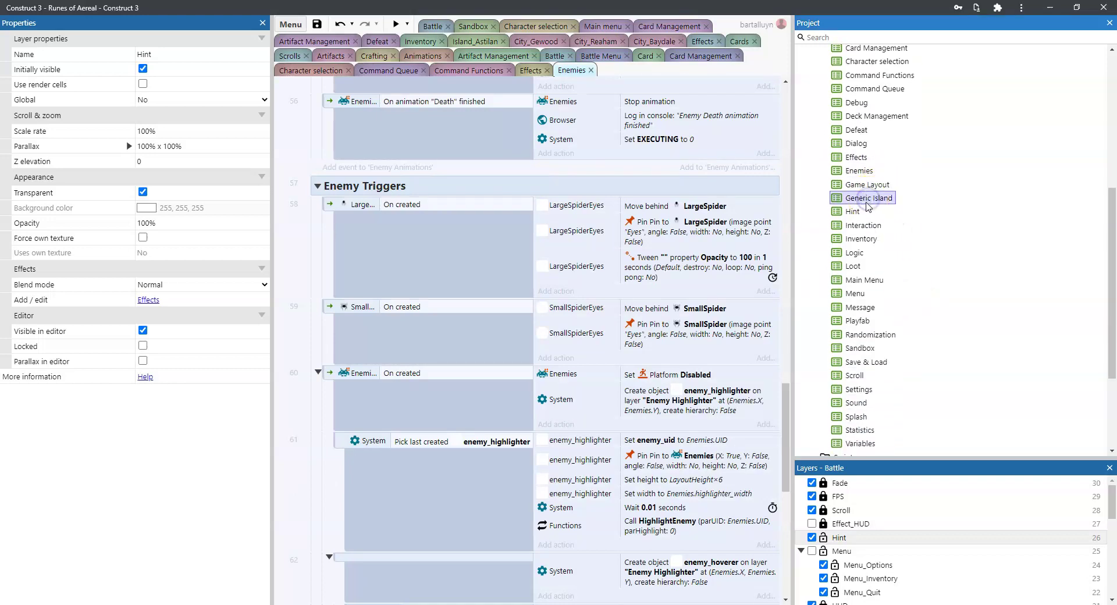
{"action": "left_click", "coordinate": [870, 204]}
{"action": "left_click", "coordinate": [866, 210]}
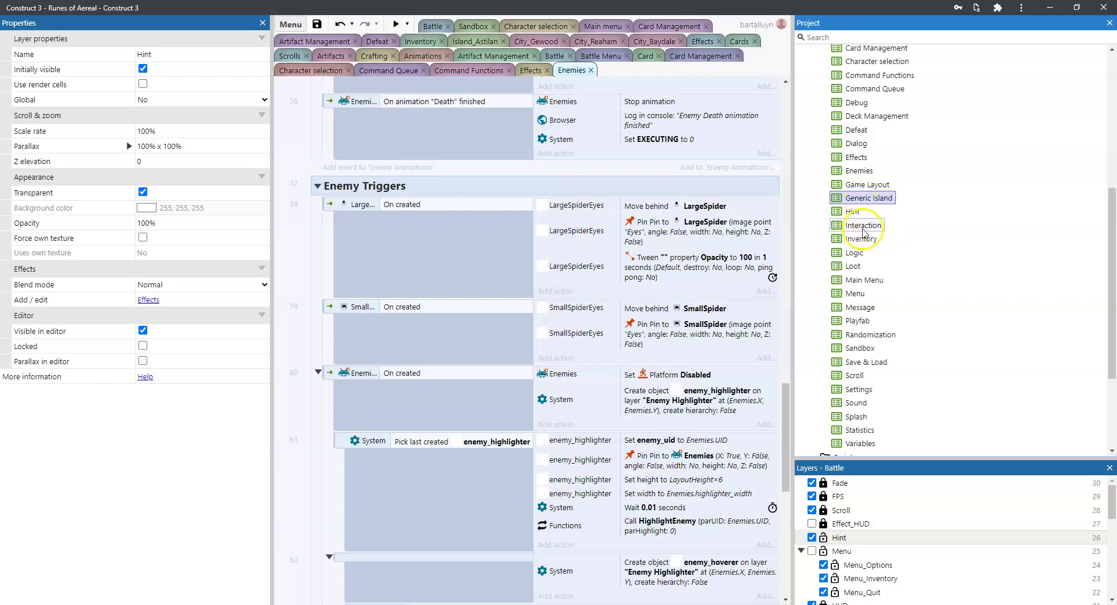
{"action": "left_click", "coordinate": [873, 228]}
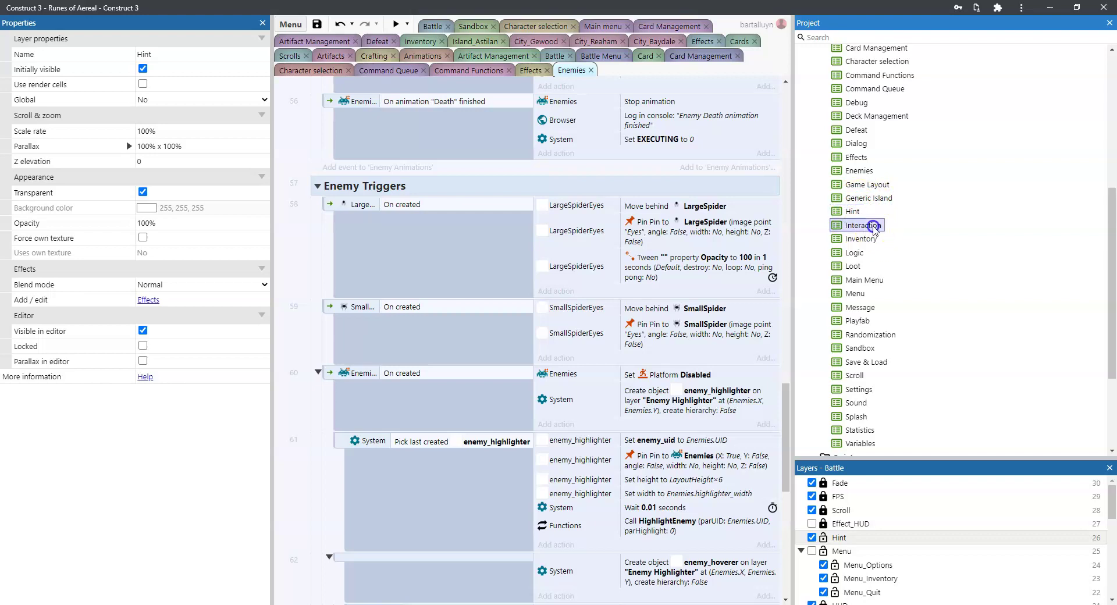
{"action": "scroll", "coordinate": [887, 232], "scroll_direction": "down", "scroll_amount": 2}
{"action": "left_click", "coordinate": [868, 183]}
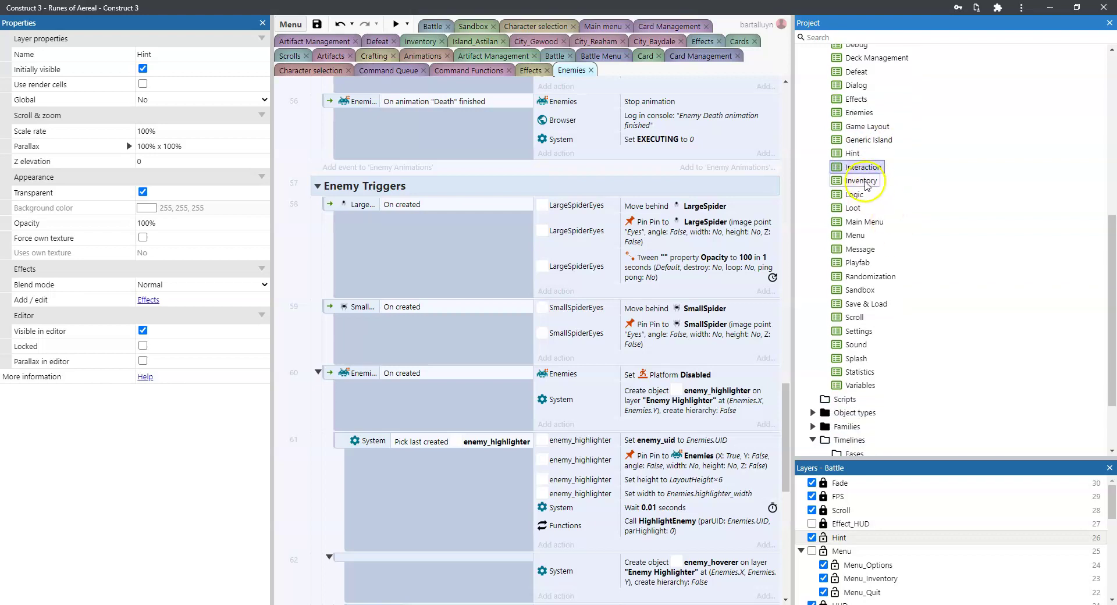
{"action": "left_click", "coordinate": [856, 197]}
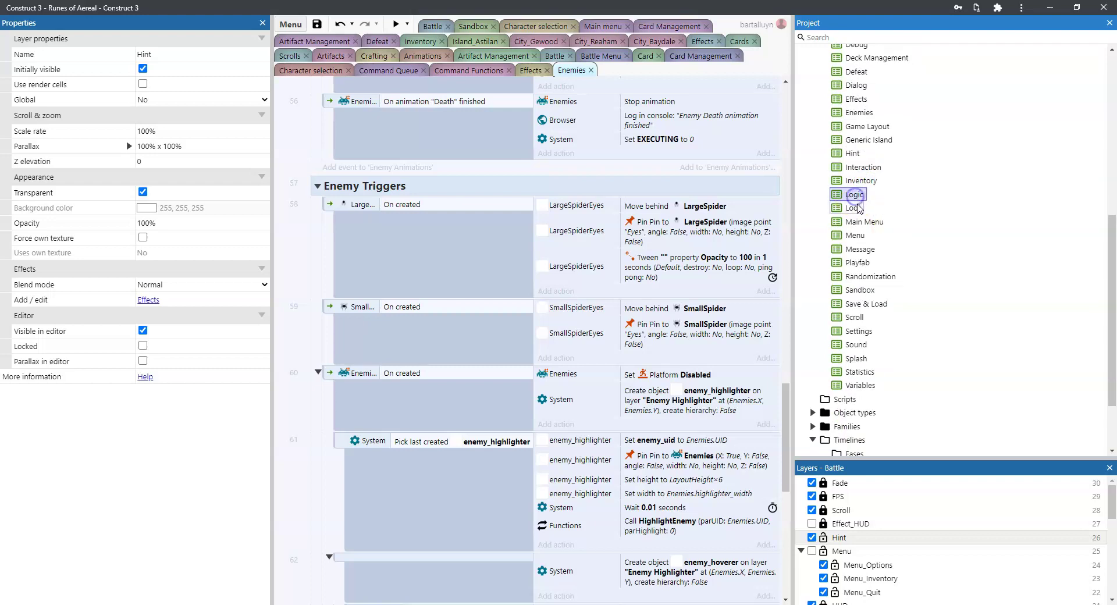
{"action": "left_click", "coordinate": [856, 208]}
{"action": "left_click", "coordinate": [876, 223]}
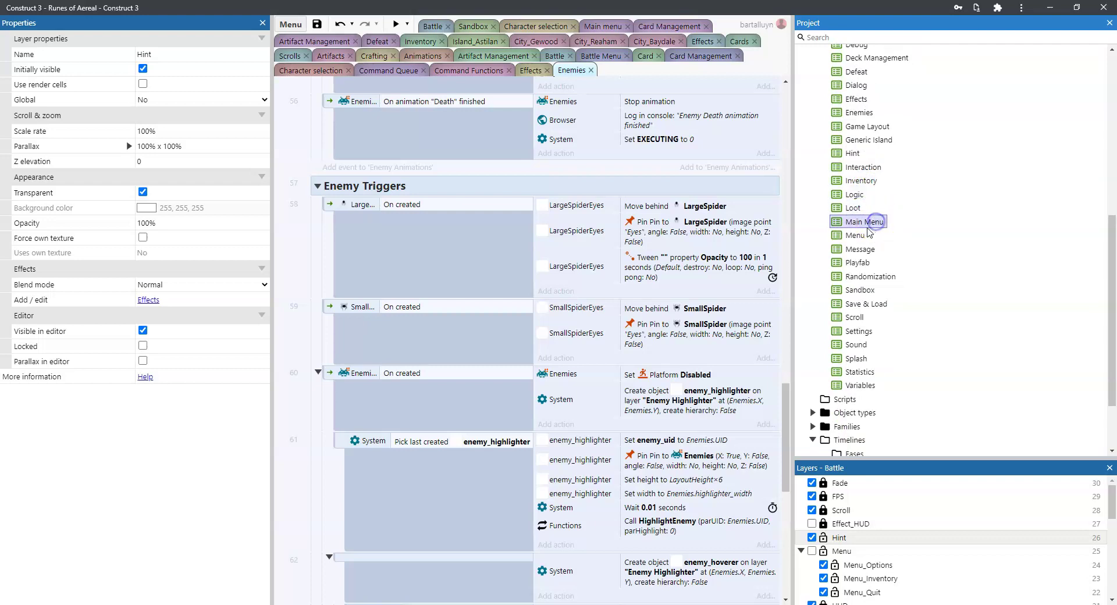
{"action": "left_click", "coordinate": [865, 235]}
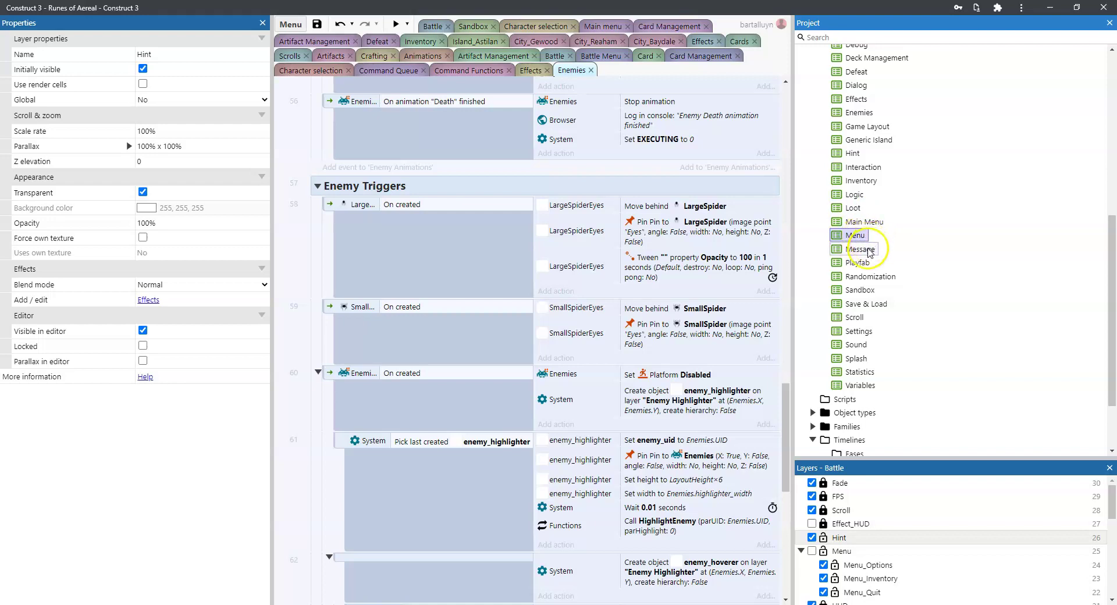
{"action": "left_click", "coordinate": [862, 250]}
{"action": "left_click", "coordinate": [865, 263]}
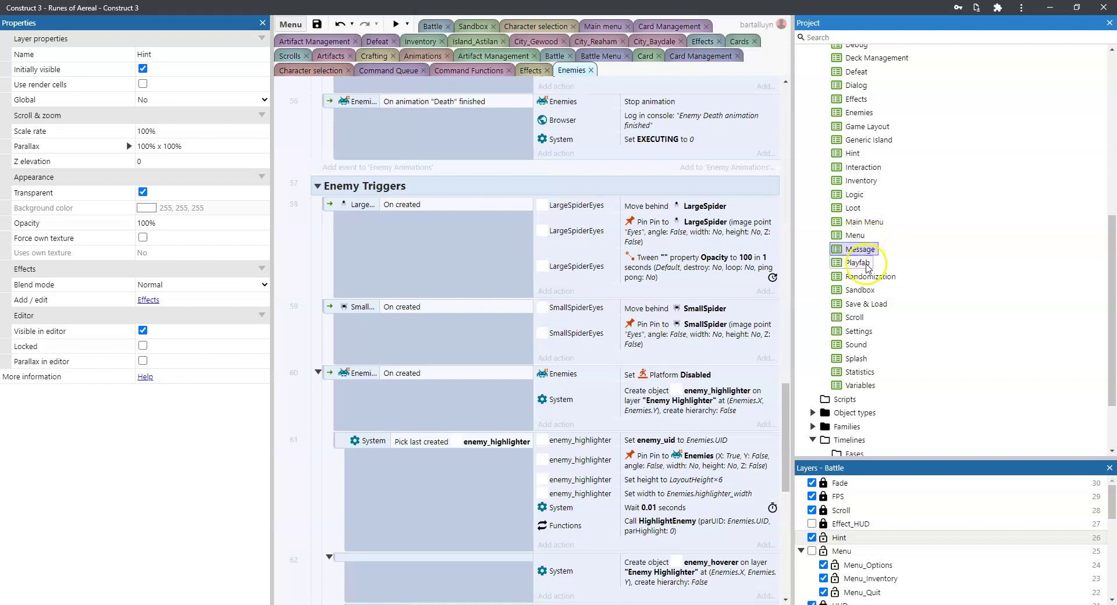
{"action": "left_click", "coordinate": [884, 280]}
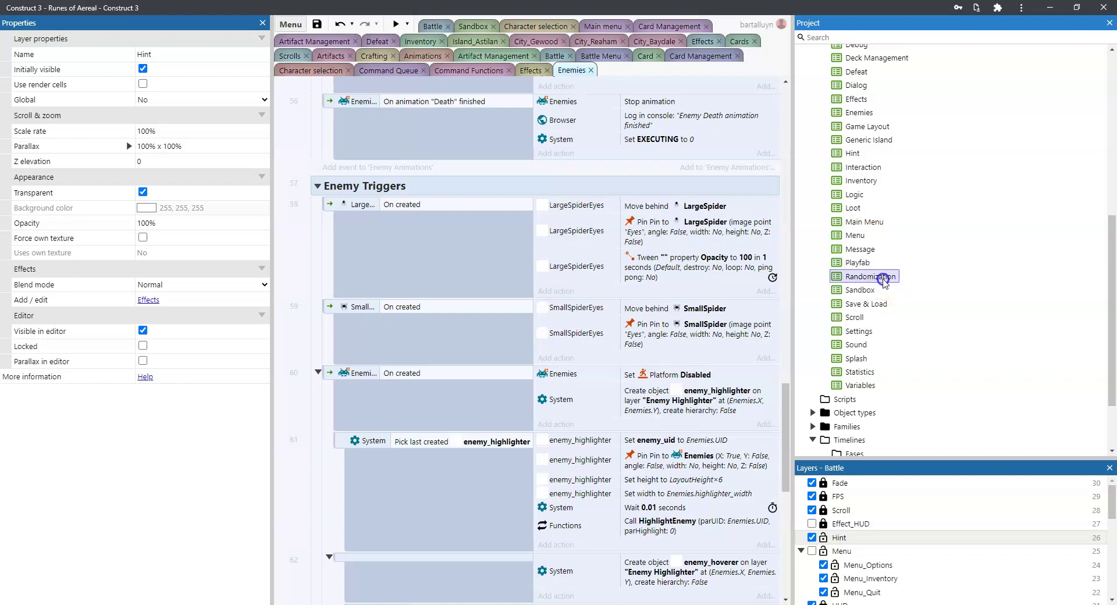
{"action": "left_click", "coordinate": [862, 291]}
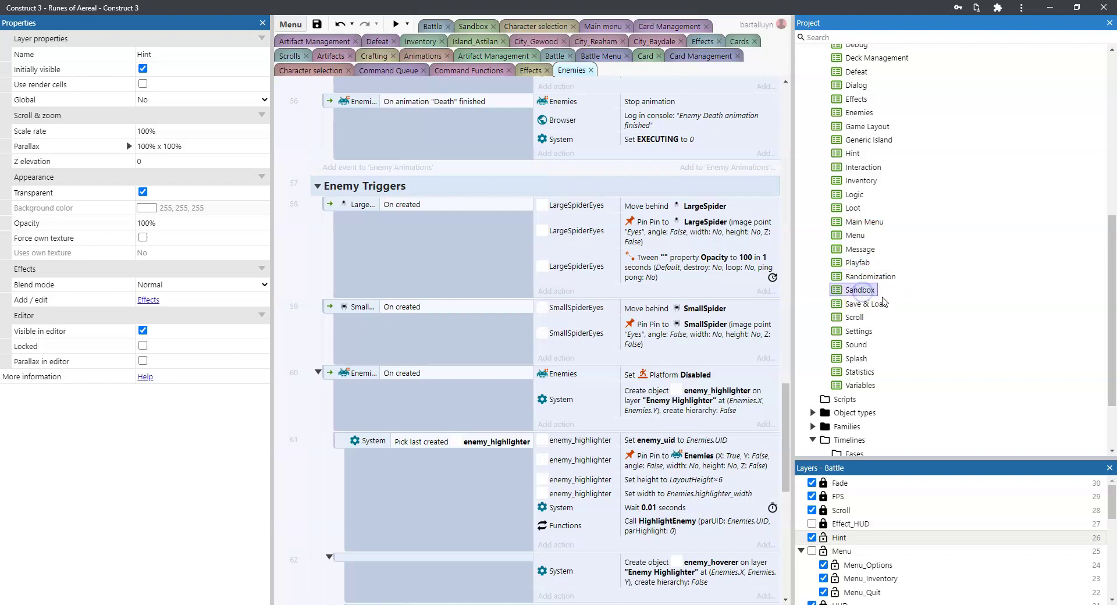
{"action": "left_click", "coordinate": [881, 309]}
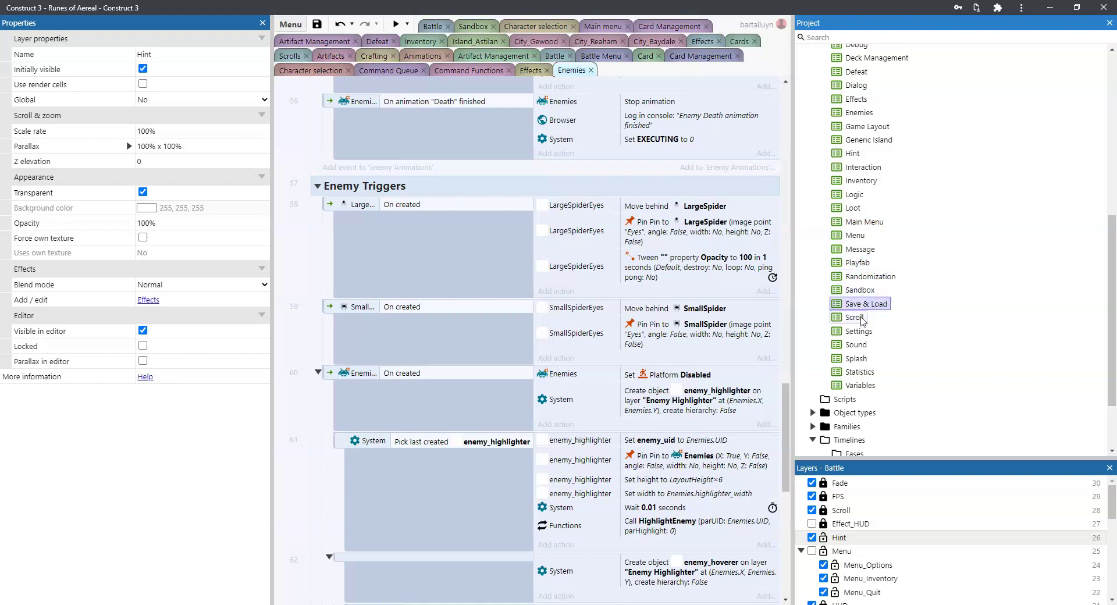
{"action": "left_click", "coordinate": [862, 321]}
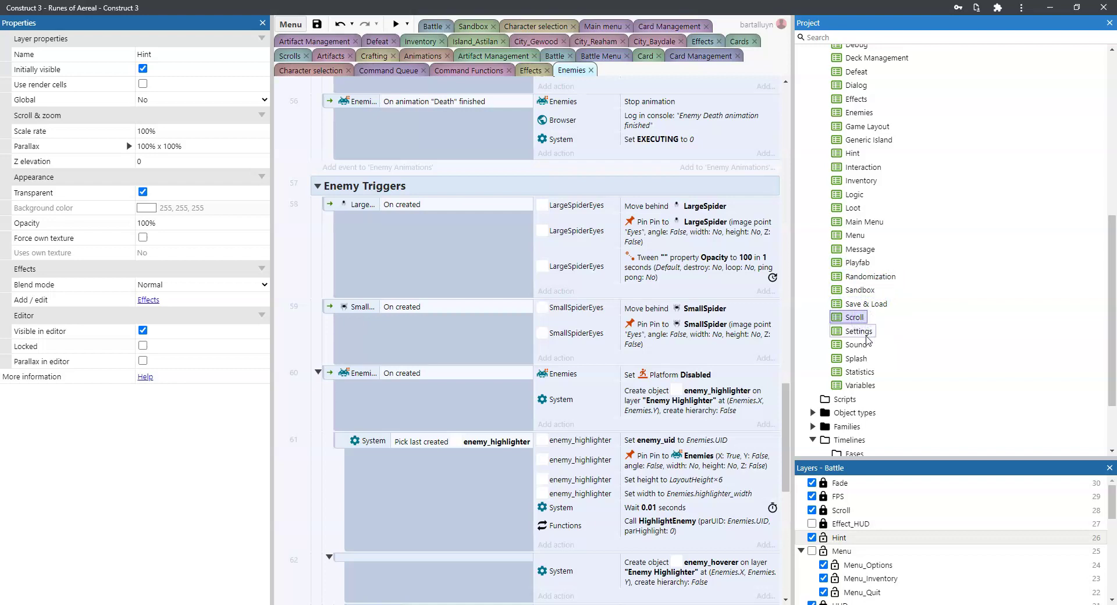
{"action": "left_click", "coordinate": [867, 333]}
{"action": "left_click", "coordinate": [866, 345]}
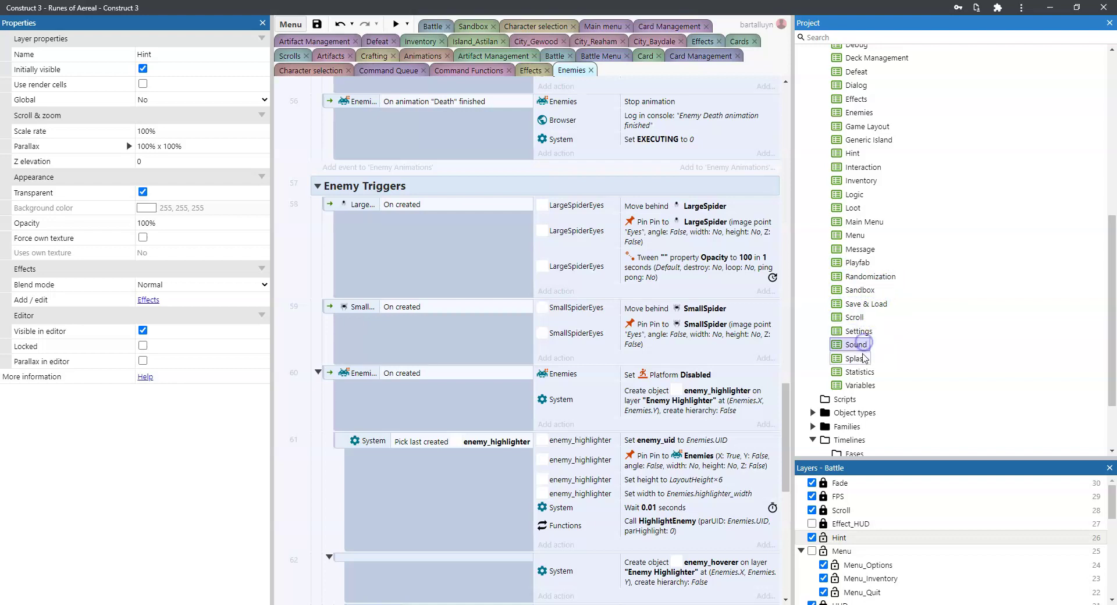
{"action": "left_click", "coordinate": [863, 359]}
{"action": "left_click", "coordinate": [864, 373]}
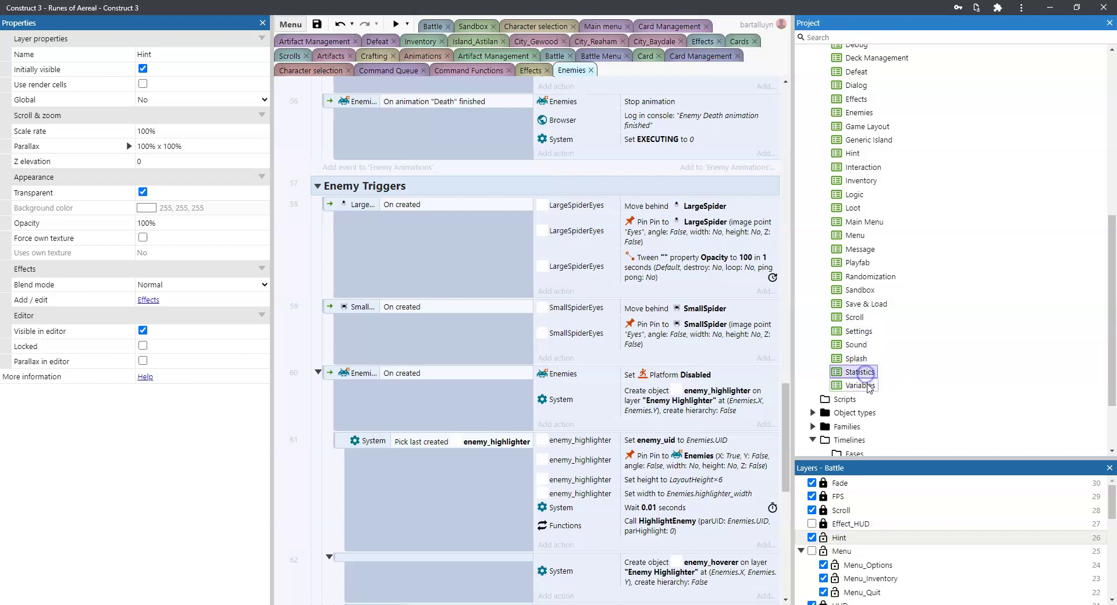
{"action": "left_click", "coordinate": [868, 386]}
{"action": "scroll", "coordinate": [896, 348], "scroll_direction": "up", "scroll_amount": 6}
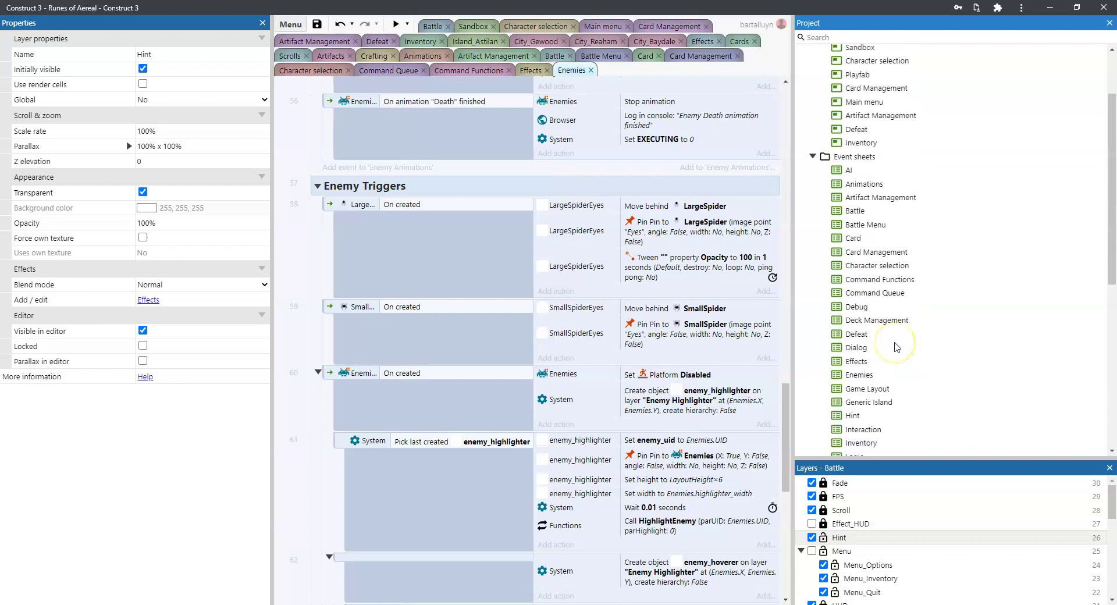
{"action": "scroll", "coordinate": [896, 348], "scroll_direction": "down", "scroll_amount": 7}
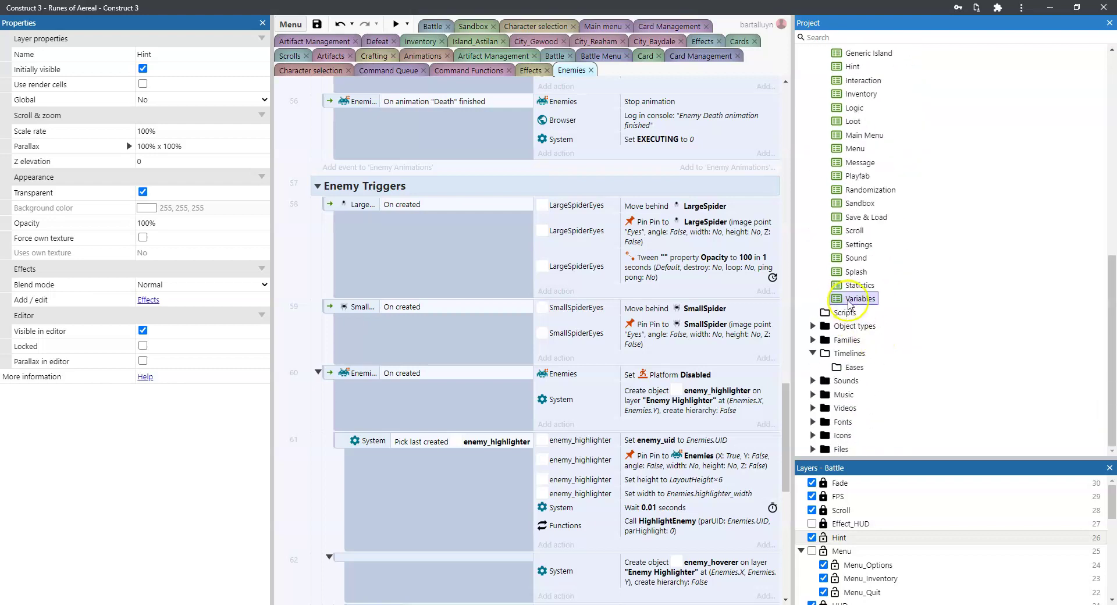
{"action": "left_click", "coordinate": [901, 303]}
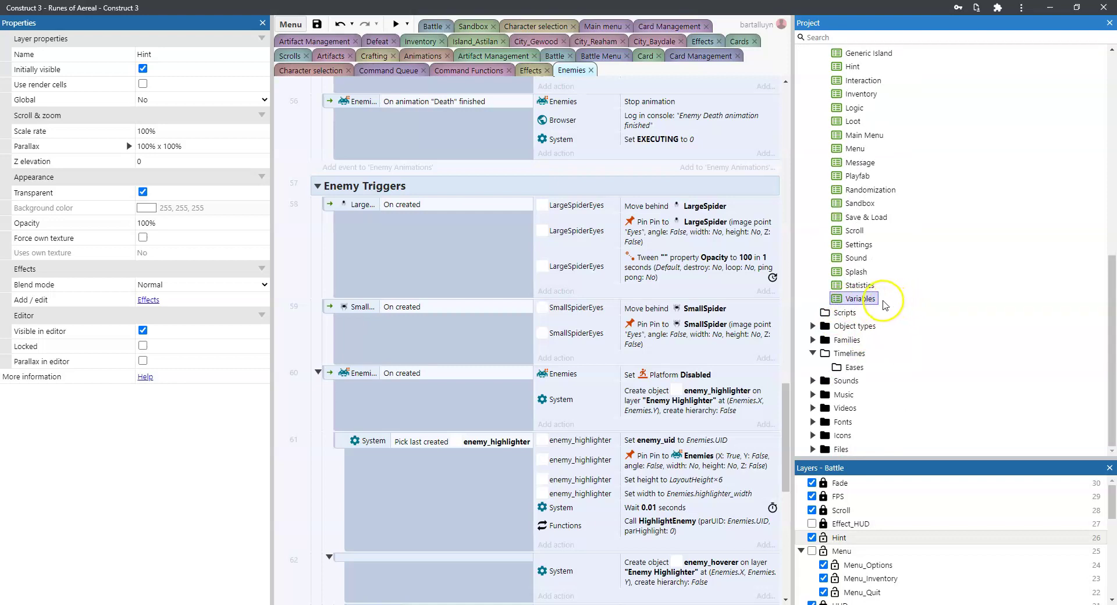
Step: Expand Object types and collapse its Data and System Objects groups
{"action": "left_click", "coordinate": [813, 326]}
{"action": "scroll", "coordinate": [906, 324], "scroll_direction": "down", "scroll_amount": 4}
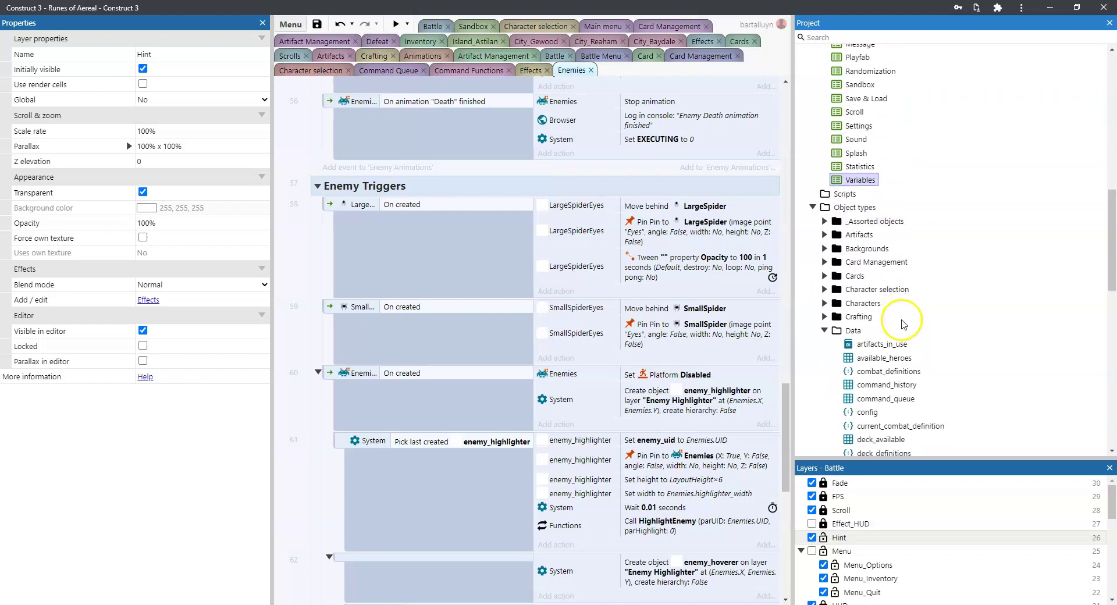
{"action": "left_click", "coordinate": [825, 217]}
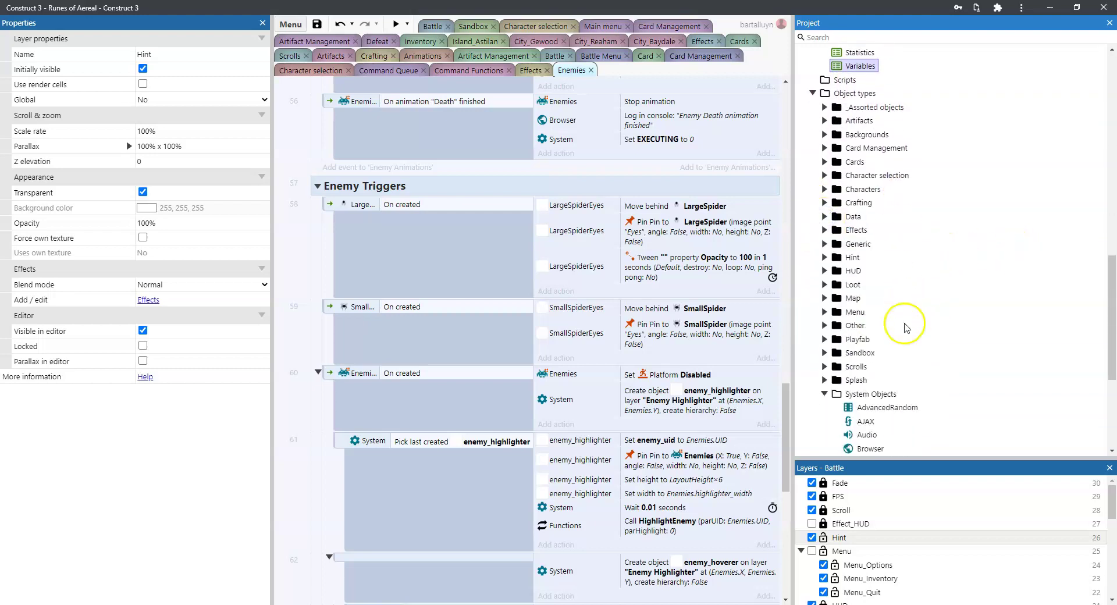
{"action": "left_click", "coordinate": [825, 394]}
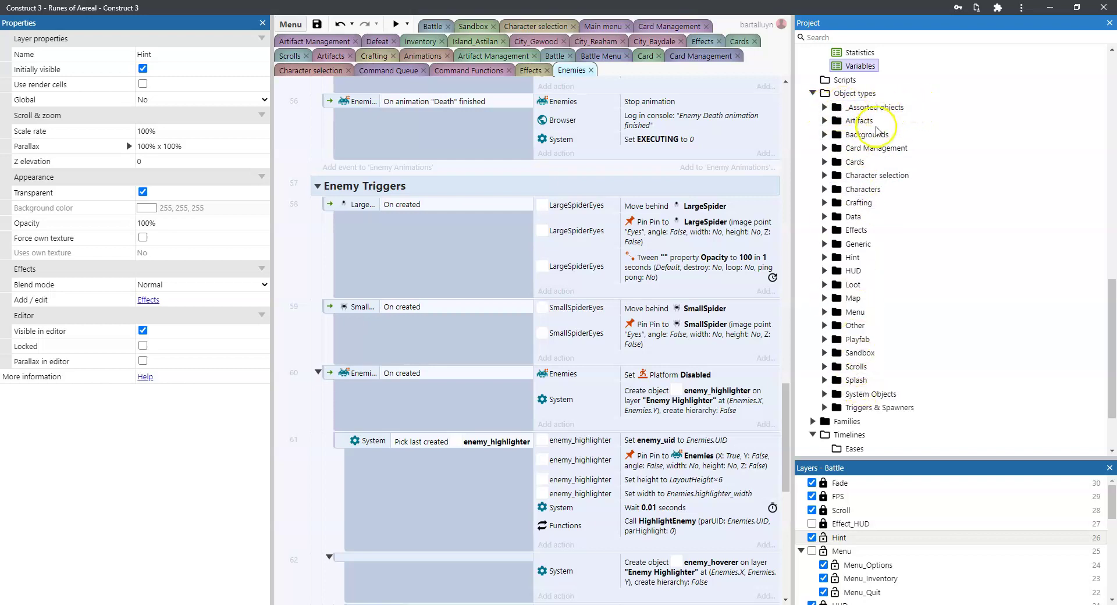
Step: Briefly expand and collapse the Cards, Backgrounds, Data, Map and Menu object groups
{"action": "left_click", "coordinate": [823, 162]}
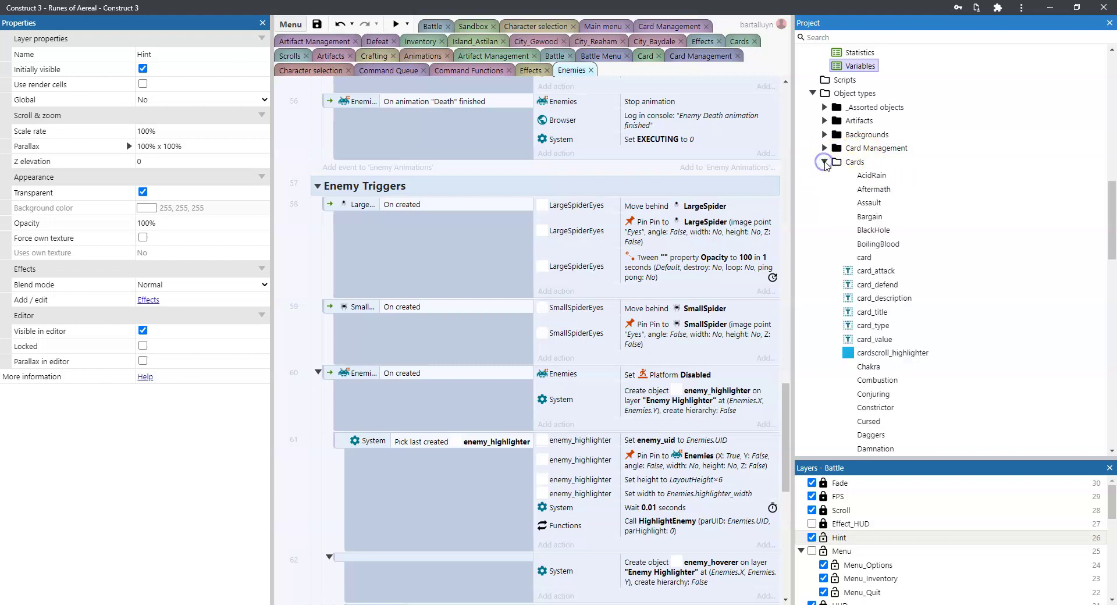
{"action": "left_click", "coordinate": [824, 162]}
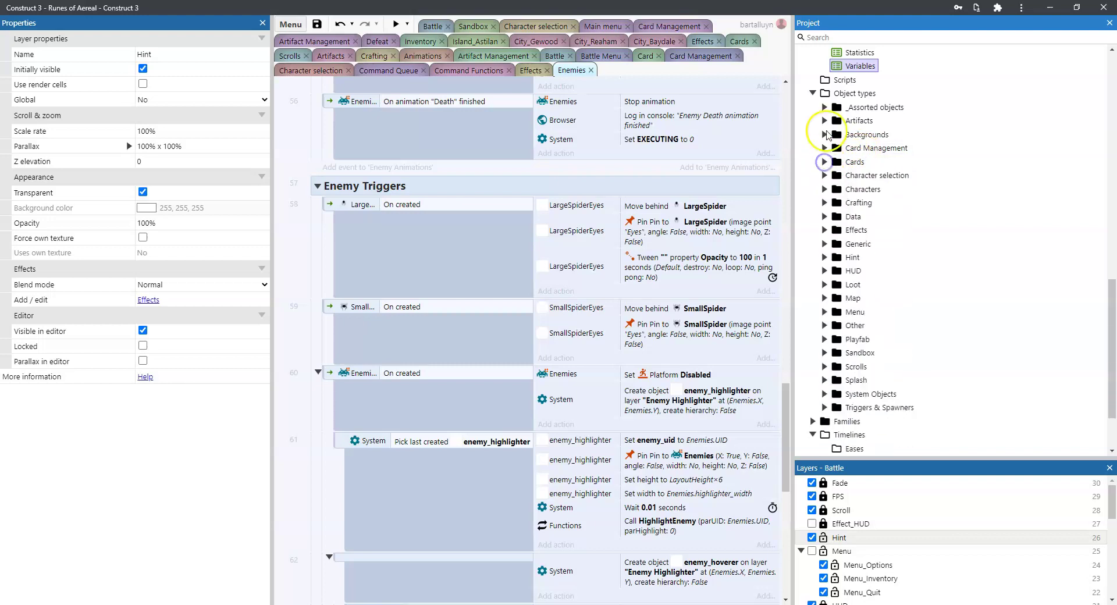
{"action": "left_click", "coordinate": [824, 134]}
{"action": "left_click", "coordinate": [824, 135]}
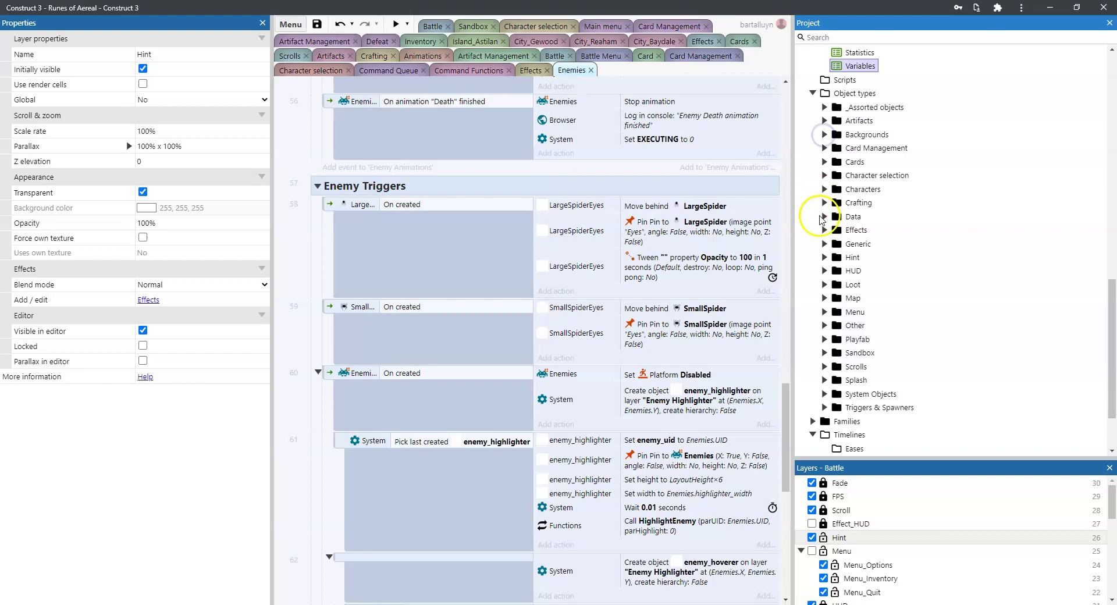
{"action": "left_click", "coordinate": [824, 217]}
{"action": "left_click", "coordinate": [824, 217]}
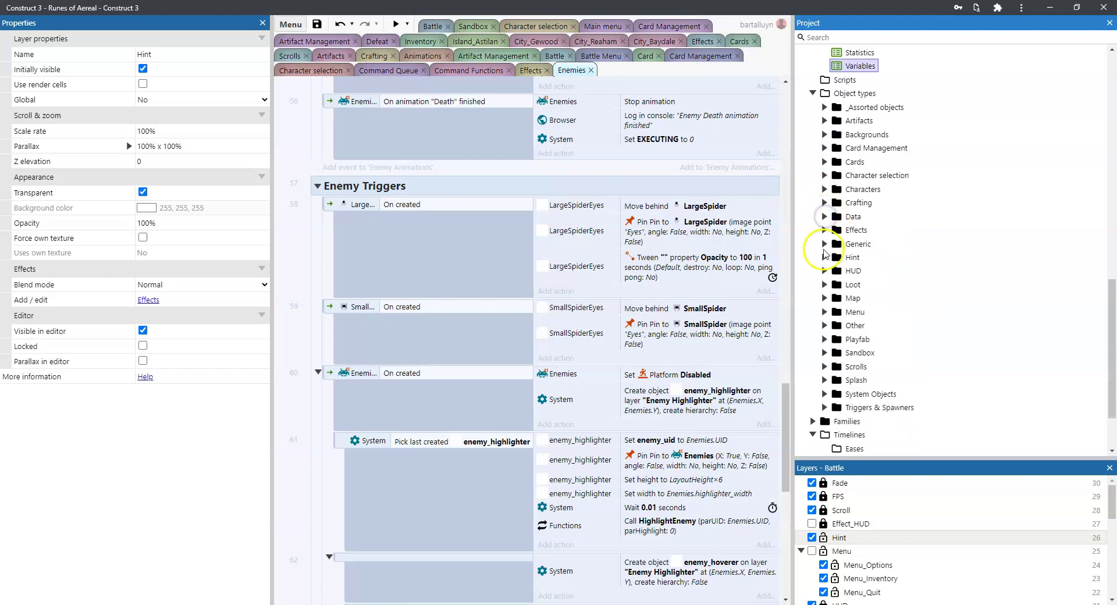
{"action": "left_click", "coordinate": [824, 298]}
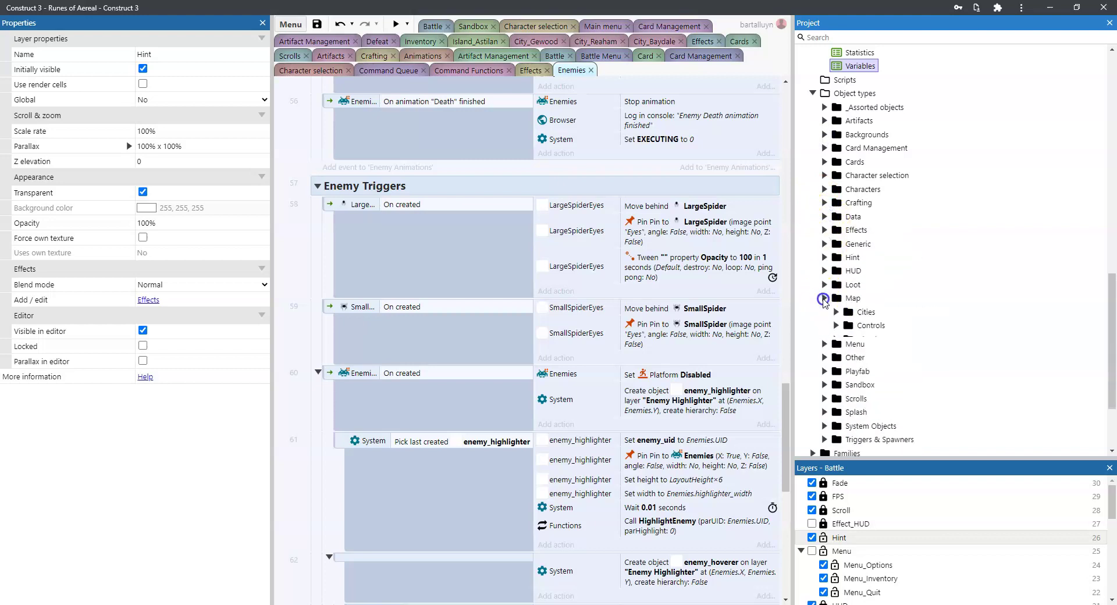
{"action": "left_click", "coordinate": [824, 298]}
{"action": "left_click", "coordinate": [824, 311]}
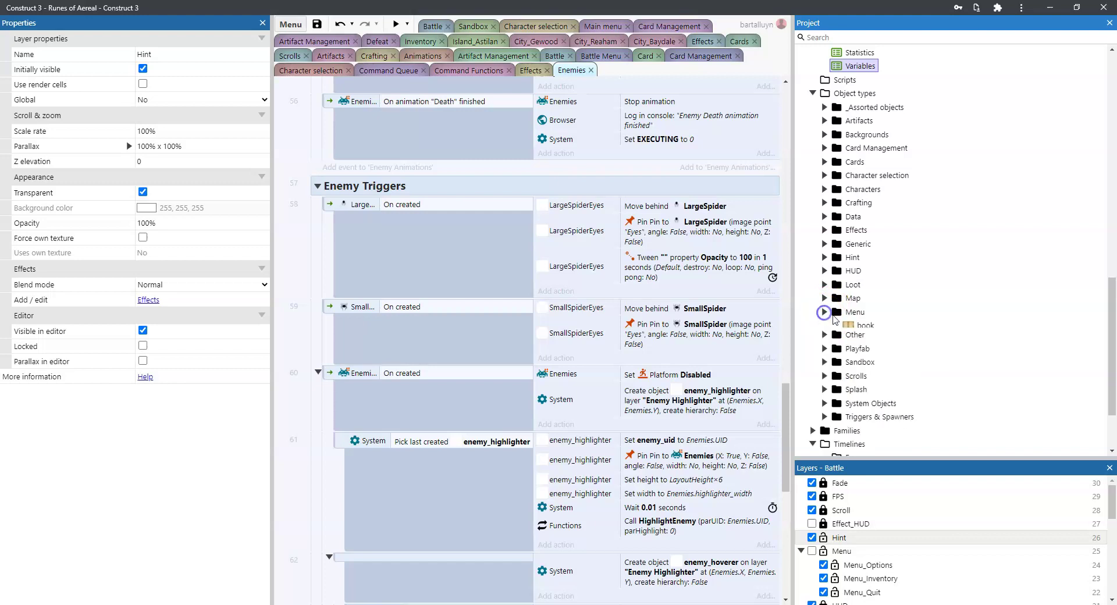
{"action": "left_click", "coordinate": [824, 312]}
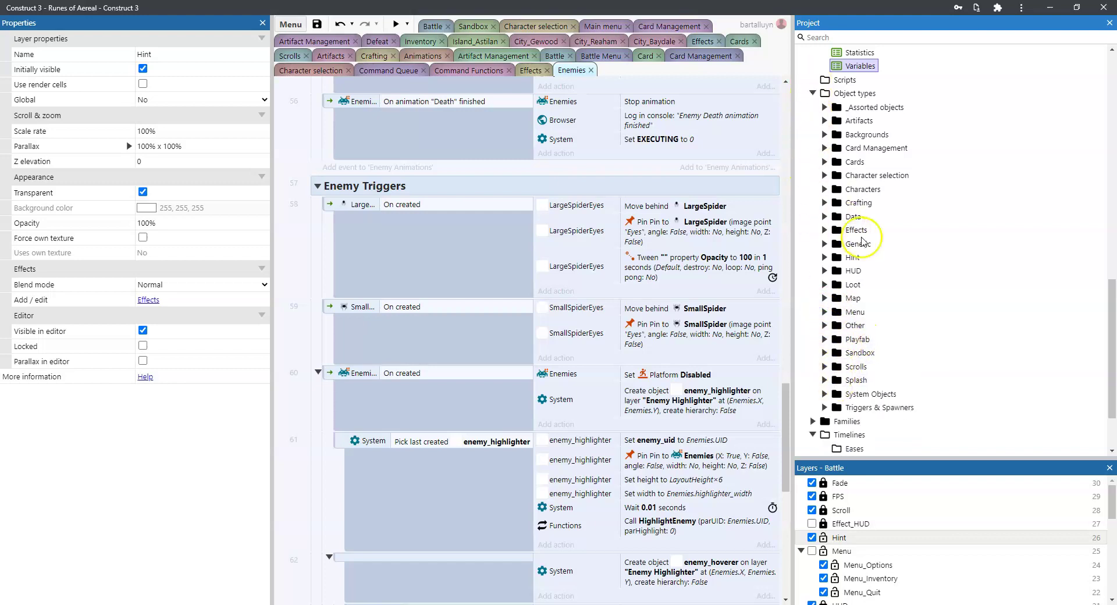
Step: Scroll down the Project bar and expand the Families folder
{"action": "scroll", "coordinate": [846, 269], "scroll_direction": "down", "scroll_amount": 1}
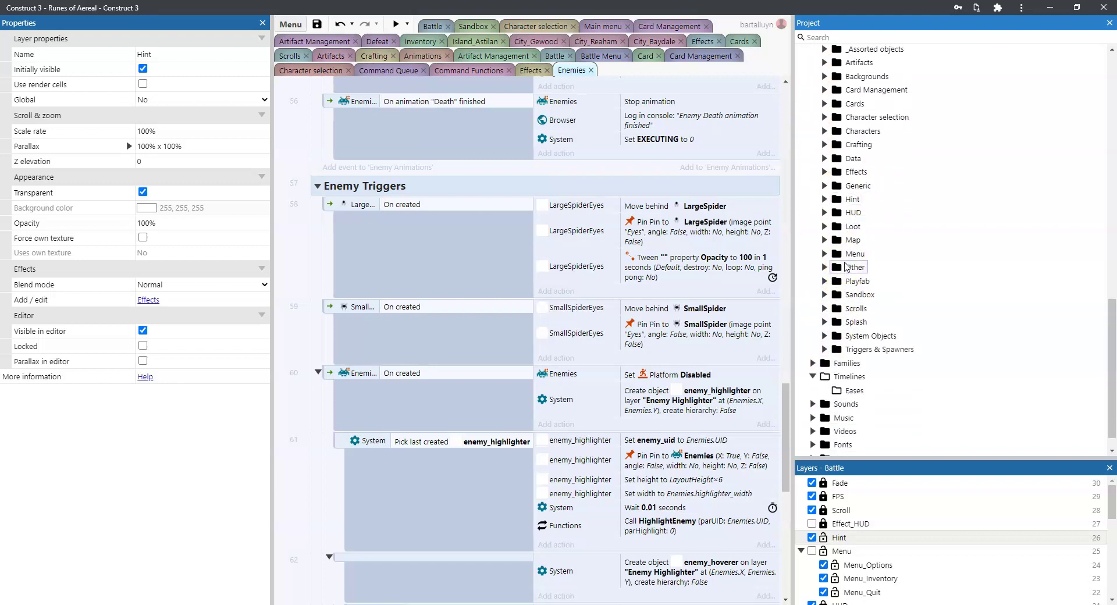
{"action": "scroll", "coordinate": [875, 256], "scroll_direction": "down", "scroll_amount": 1}
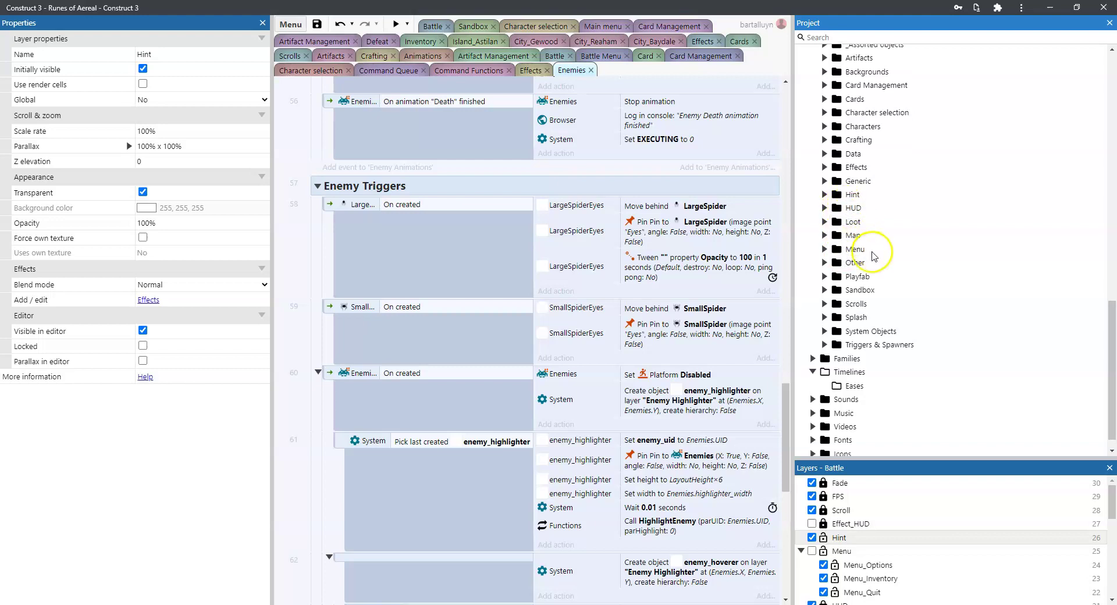
{"action": "scroll", "coordinate": [875, 256], "scroll_direction": "down", "scroll_amount": 1}
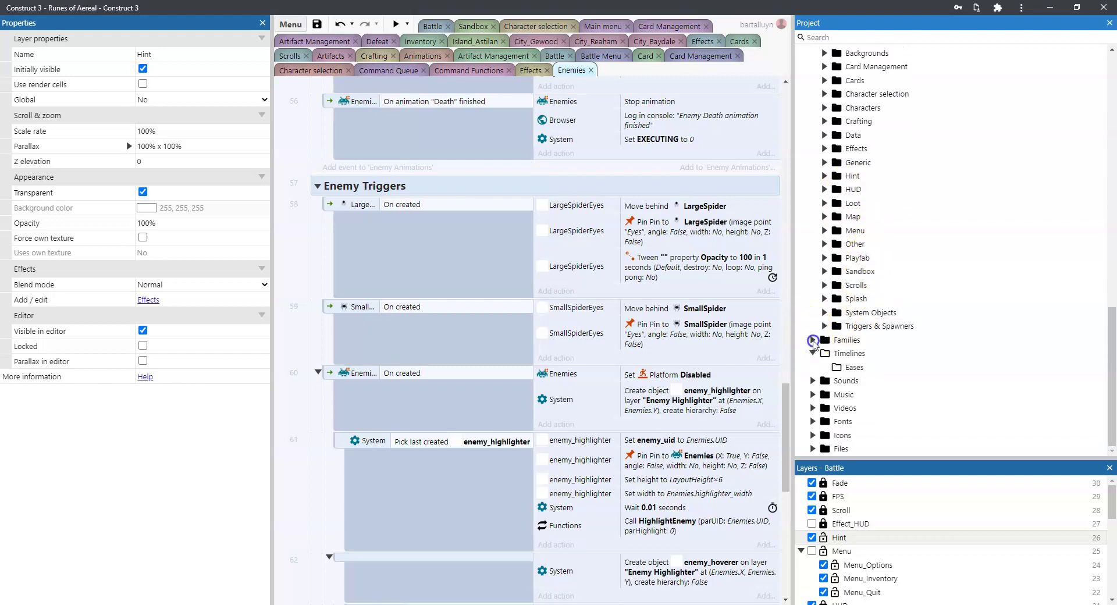
{"action": "left_click", "coordinate": [813, 341]}
{"action": "scroll", "coordinate": [937, 293], "scroll_direction": "down", "scroll_amount": 3}
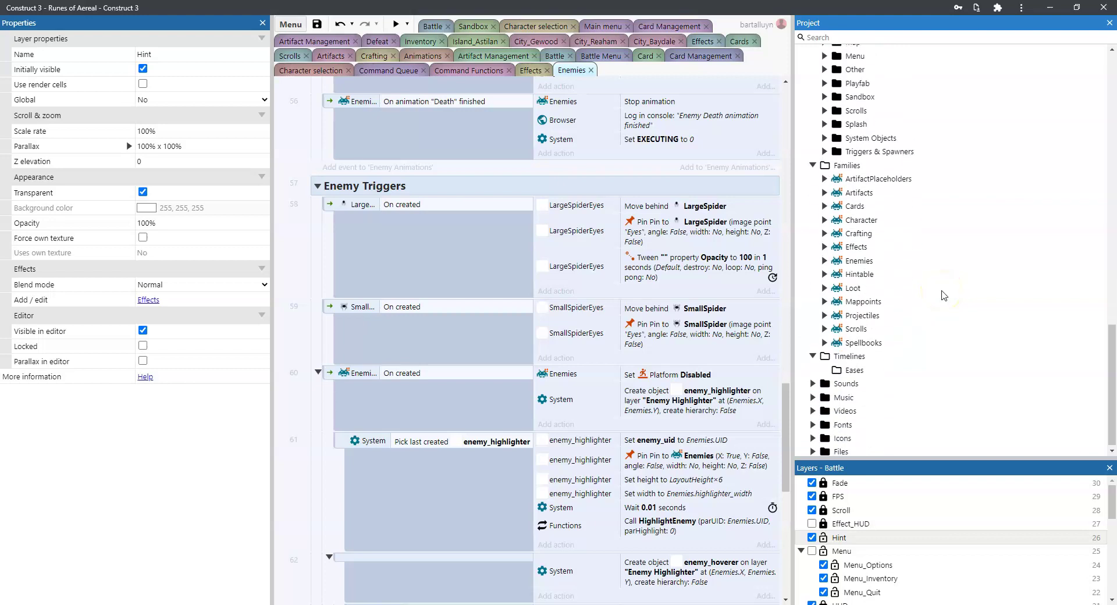
Step: Inspect the Cards family, collapse Character's members, then show the Loot family's properties
{"action": "left_click", "coordinate": [848, 167]}
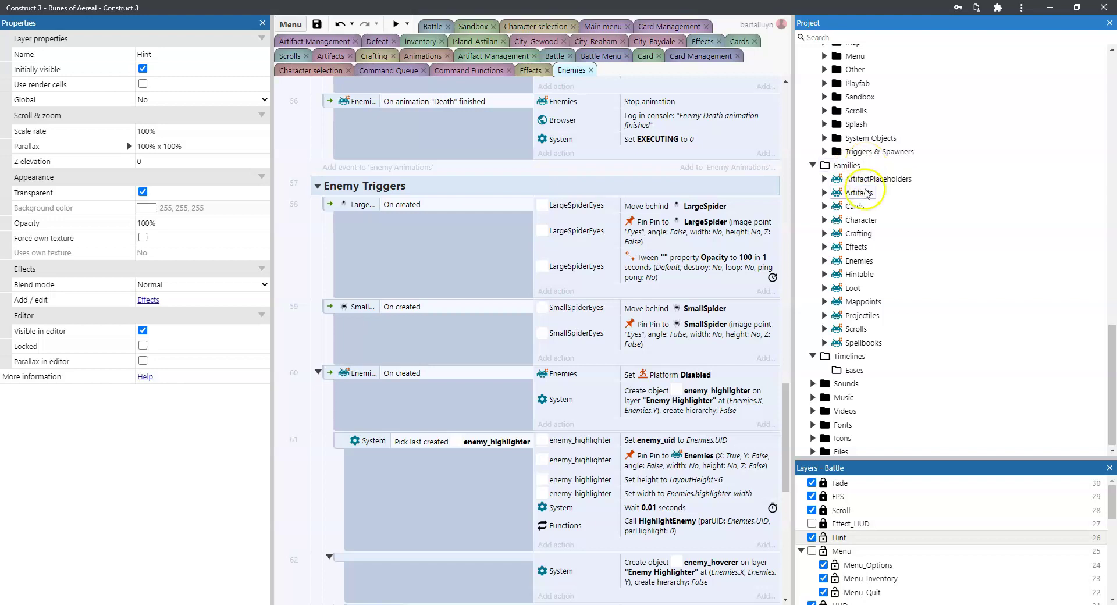
{"action": "left_click", "coordinate": [854, 208]}
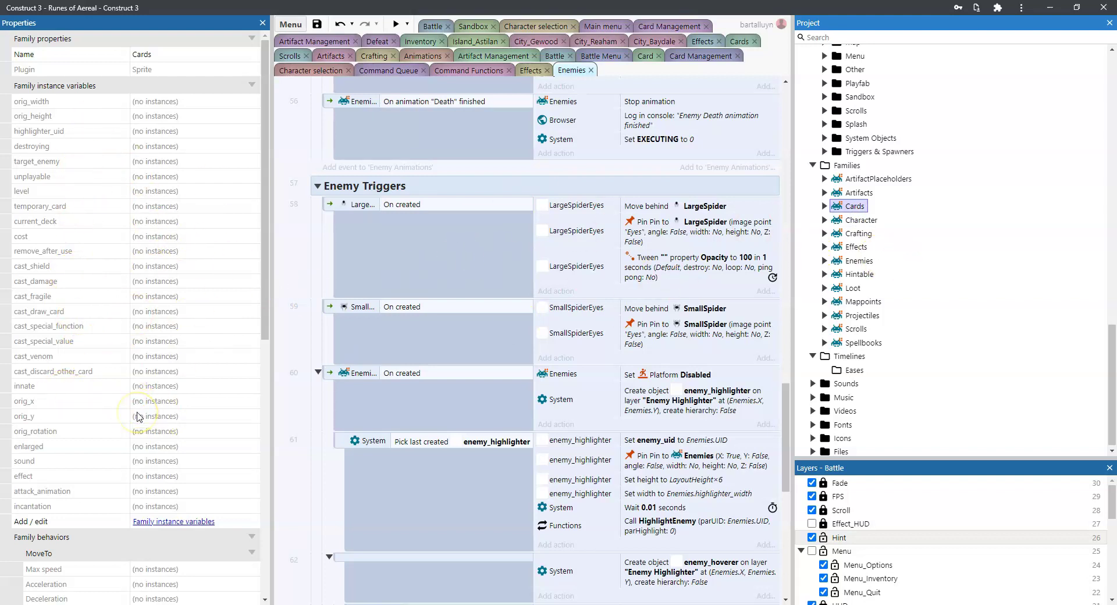
{"action": "scroll", "coordinate": [138, 417], "scroll_direction": "down", "scroll_amount": 3}
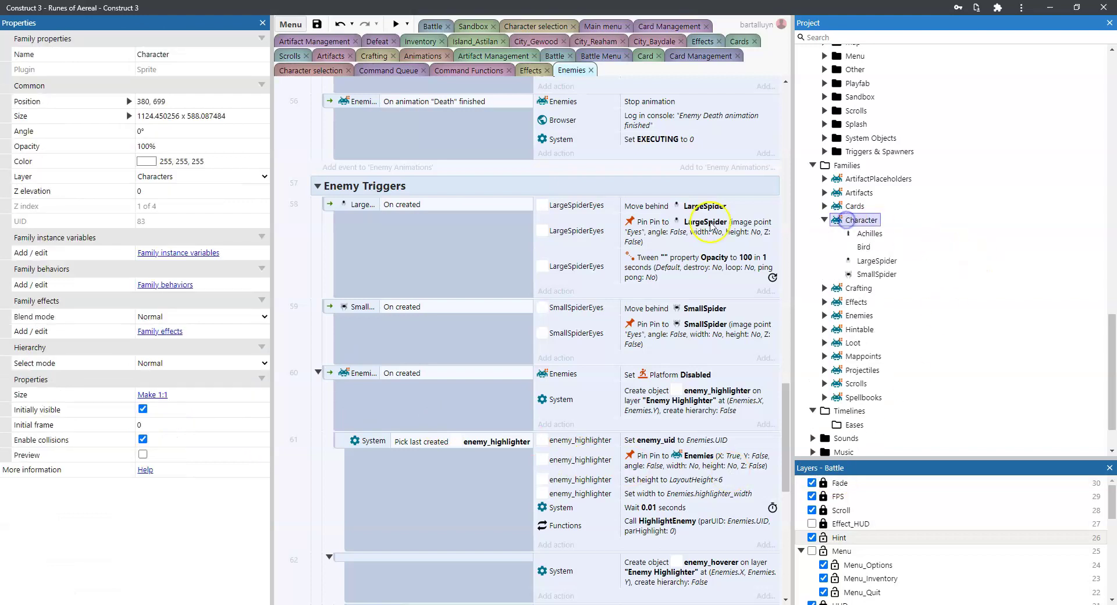
{"action": "double_click", "coordinate": [862, 221]}
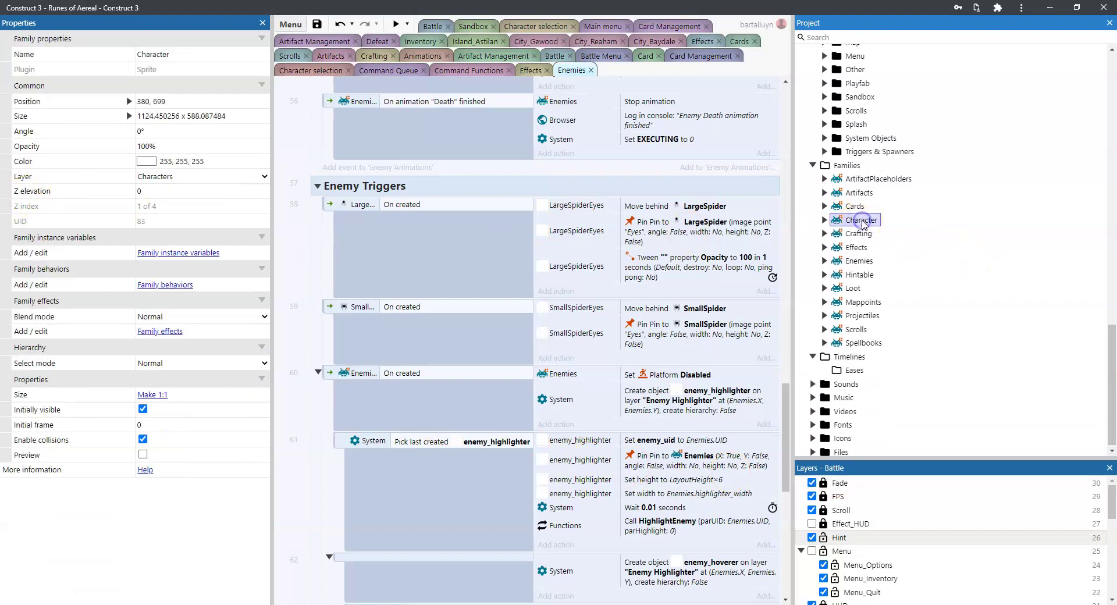
{"action": "left_click", "coordinate": [852, 289]}
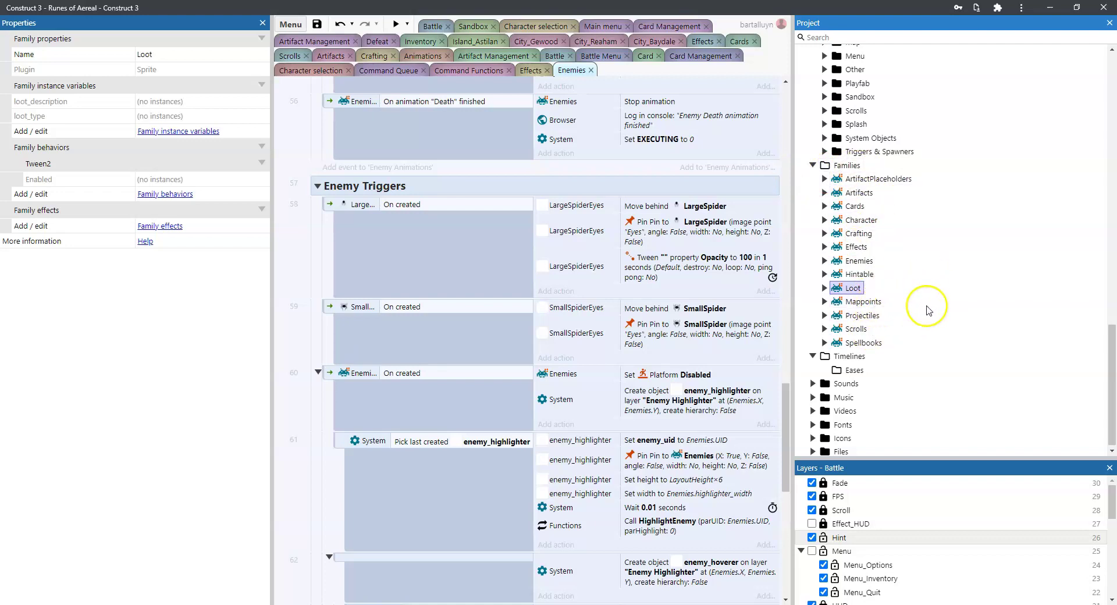
{"action": "scroll", "coordinate": [883, 331], "scroll_direction": "down", "scroll_amount": 1}
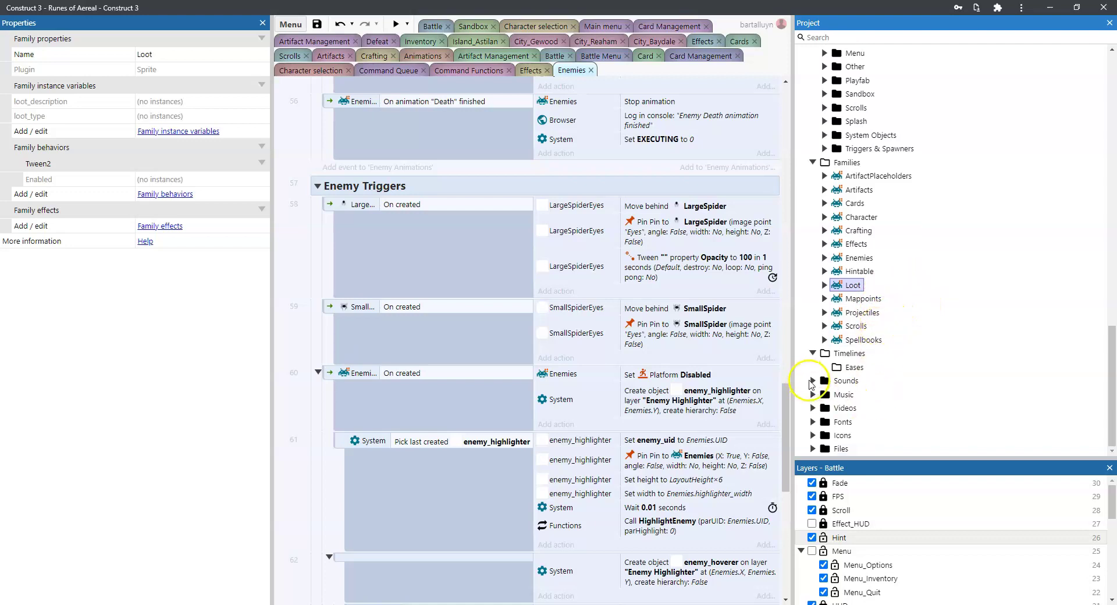
Step: Expand Sounds, collapse its Enemy and Misc folders, and briefly view the Narrator voice files
{"action": "left_click", "coordinate": [813, 381]}
{"action": "scroll", "coordinate": [907, 314], "scroll_direction": "down", "scroll_amount": 4}
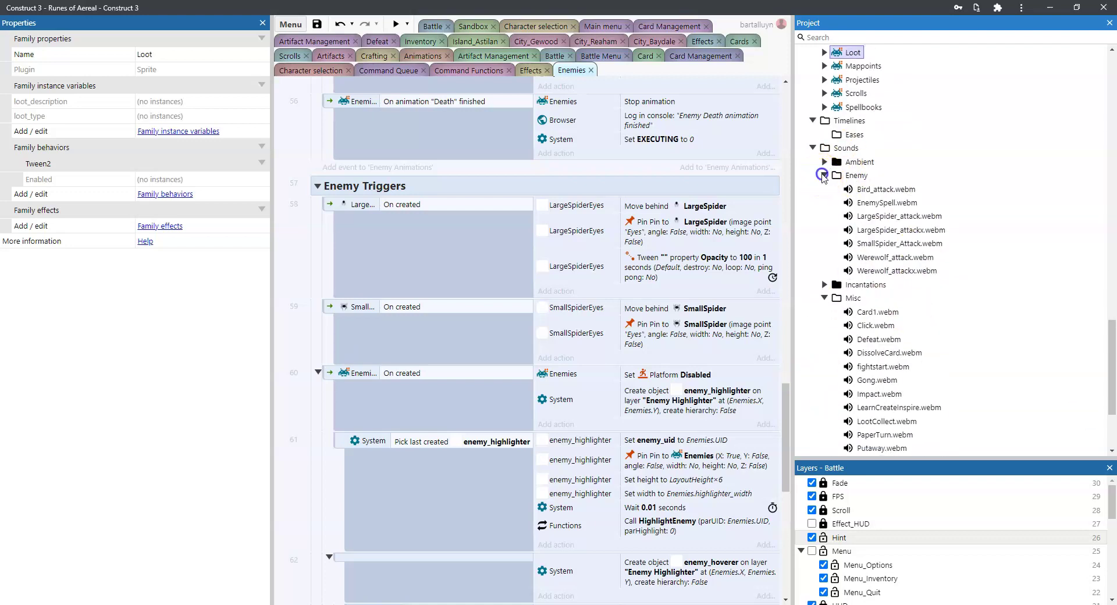
{"action": "left_click", "coordinate": [824, 175]}
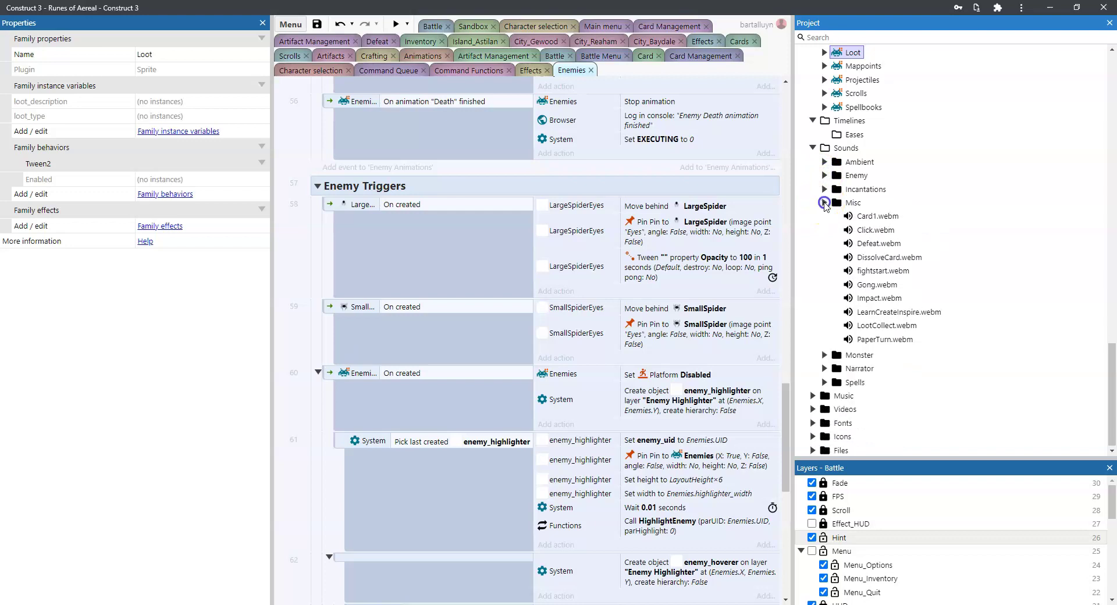
{"action": "left_click", "coordinate": [824, 203]}
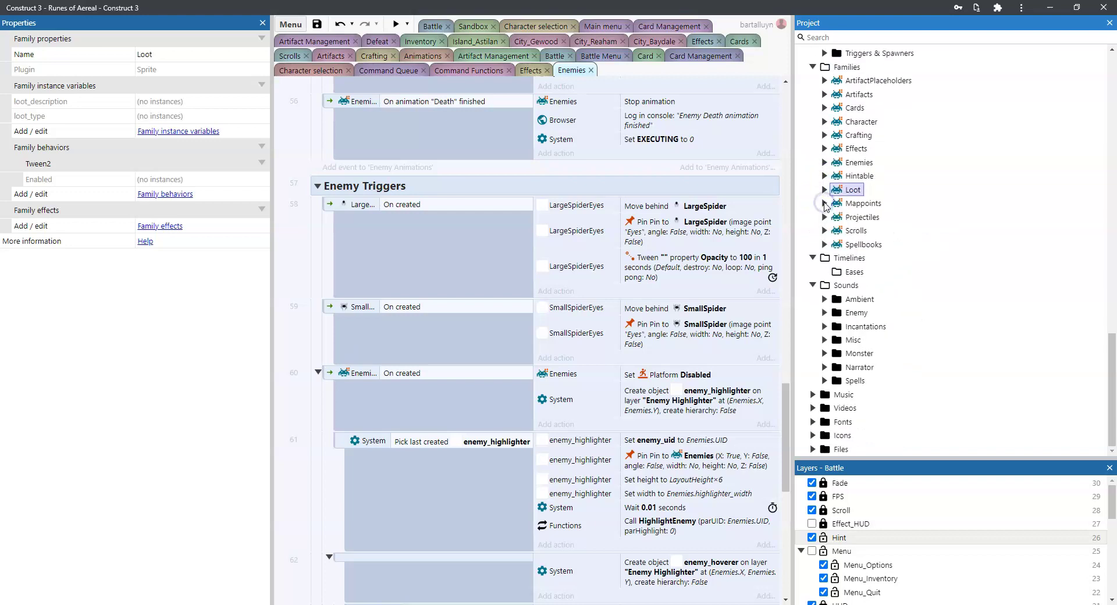
{"action": "left_click", "coordinate": [824, 366]}
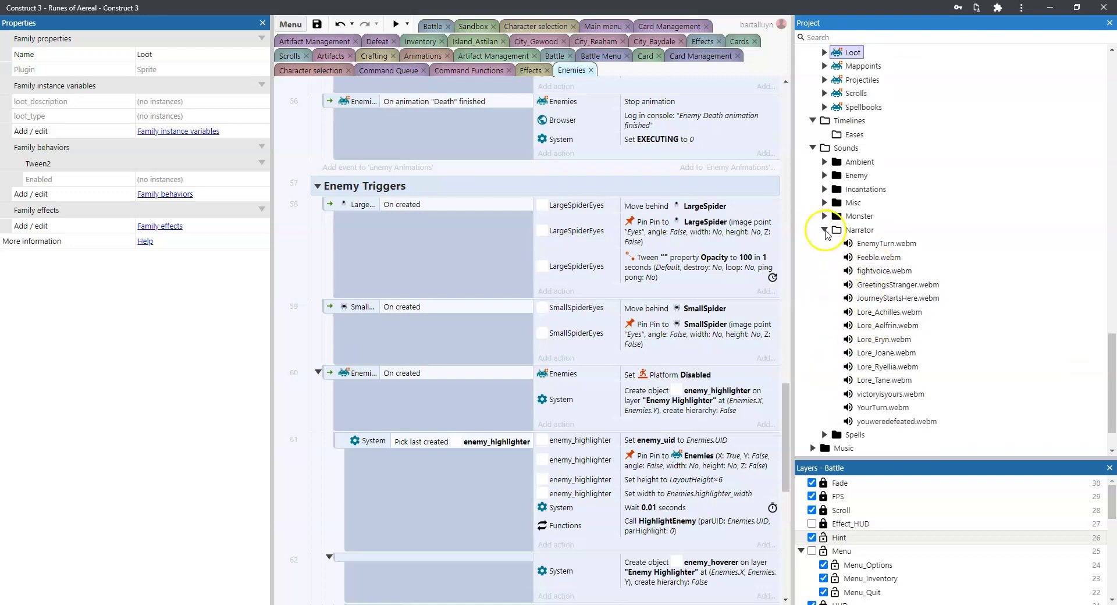
{"action": "left_click", "coordinate": [824, 230]}
Step: Expand Music, Videos and Files, briefly peeking into the Fonts folder
{"action": "left_click", "coordinate": [813, 394]}
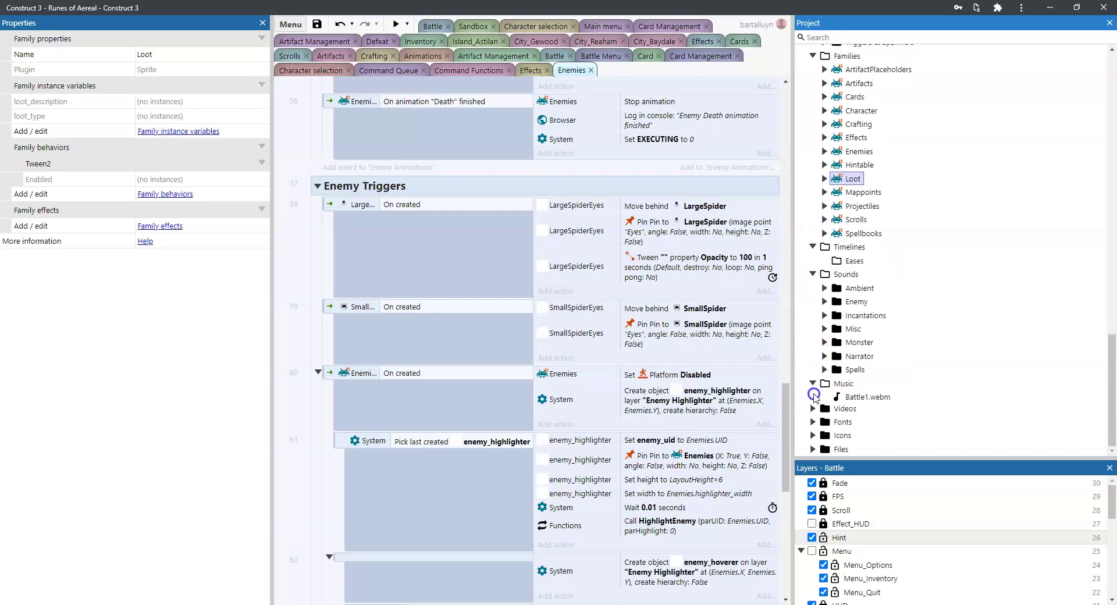
{"action": "left_click", "coordinate": [813, 408]}
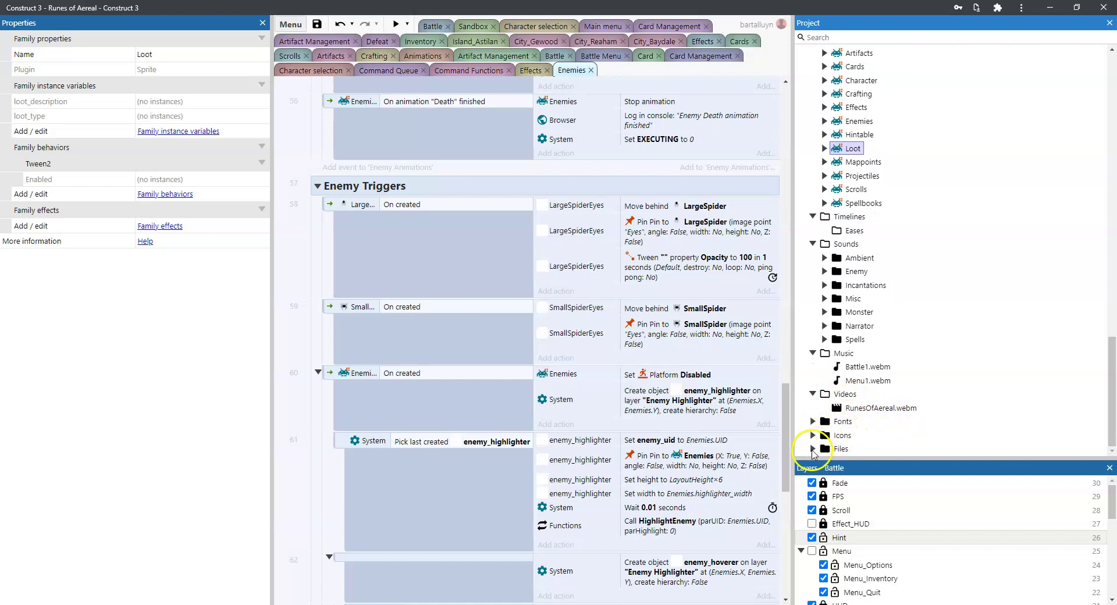
{"action": "left_click", "coordinate": [813, 427]}
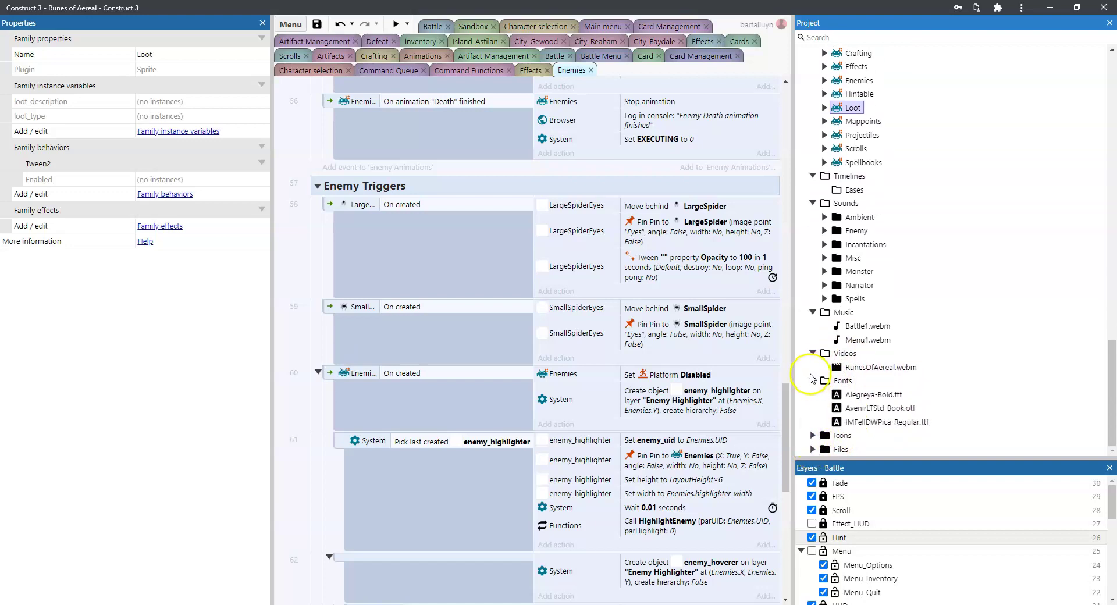
{"action": "left_click", "coordinate": [811, 379]}
{"action": "left_click", "coordinate": [813, 447]}
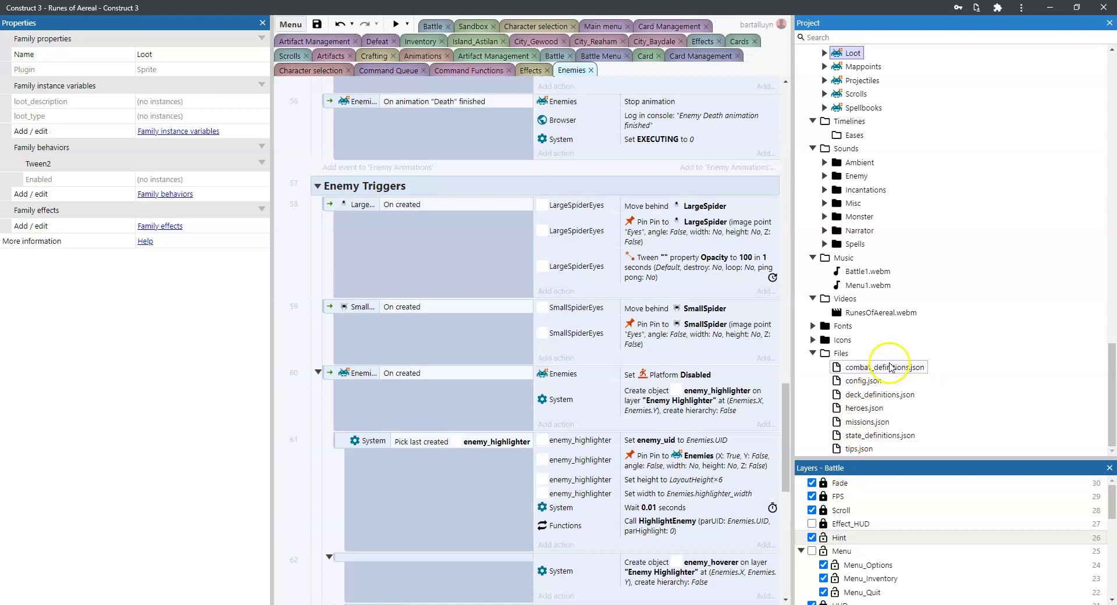
Step: Open all seven JSON files, combat_definitions.json through tips.json, each in its own tab
{"action": "left_click", "coordinate": [885, 369]}
{"action": "double_click", "coordinate": [885, 369]}
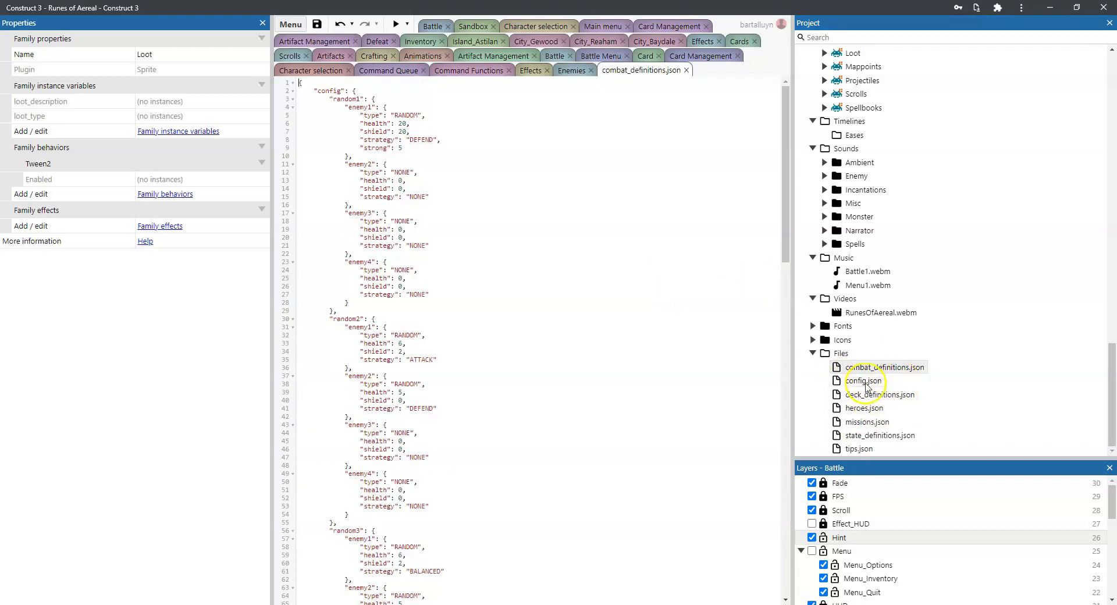
{"action": "double_click", "coordinate": [863, 381]}
{"action": "double_click", "coordinate": [866, 395]}
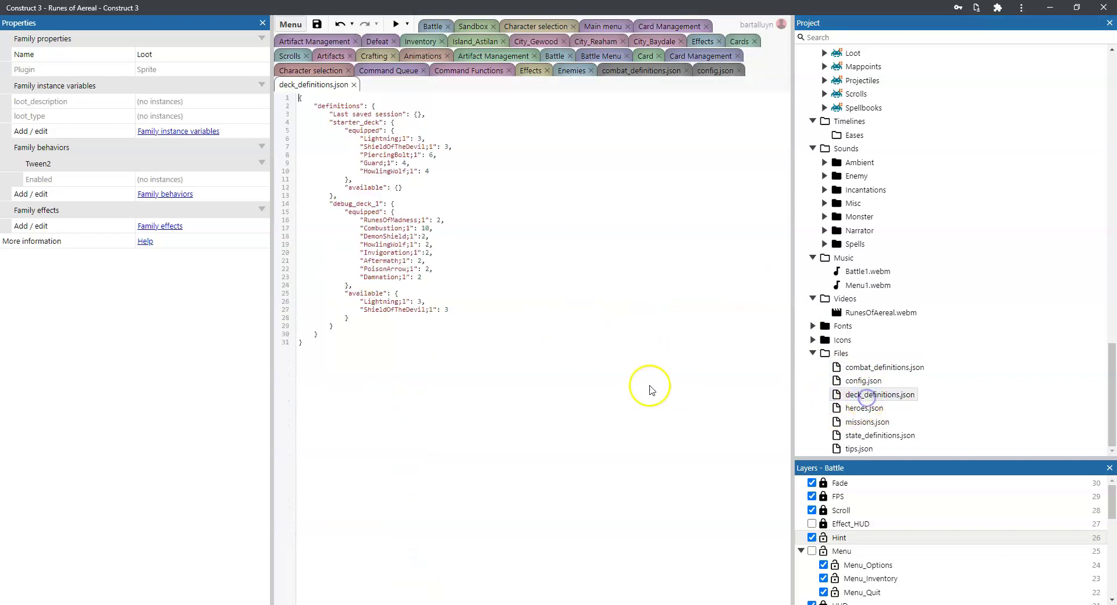
{"action": "left_click", "coordinate": [369, 179]}
{"action": "double_click", "coordinate": [864, 408]}
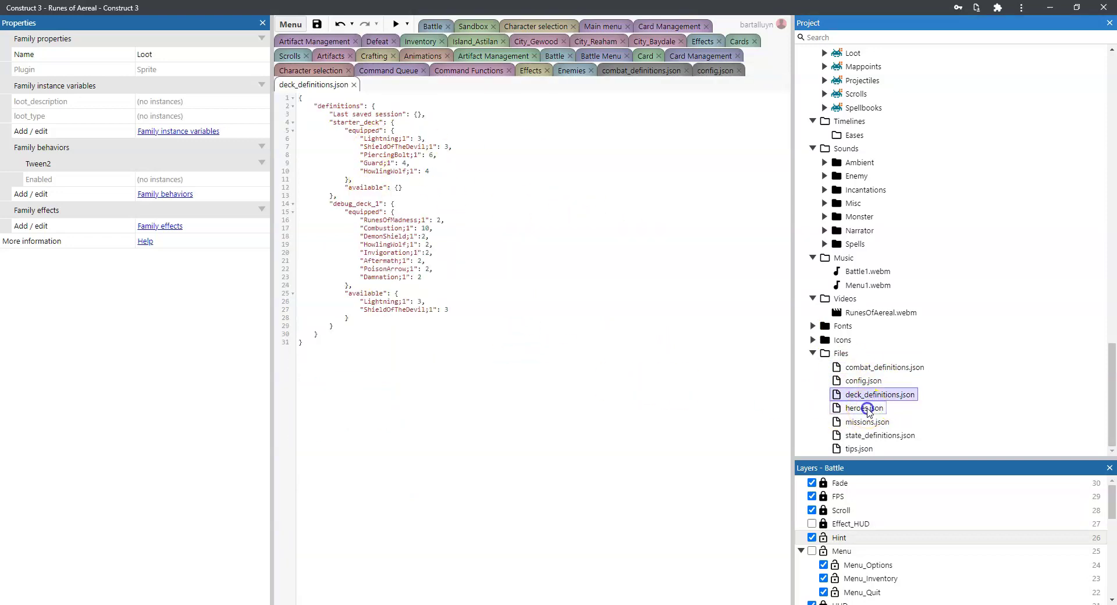
{"action": "double_click", "coordinate": [867, 422]}
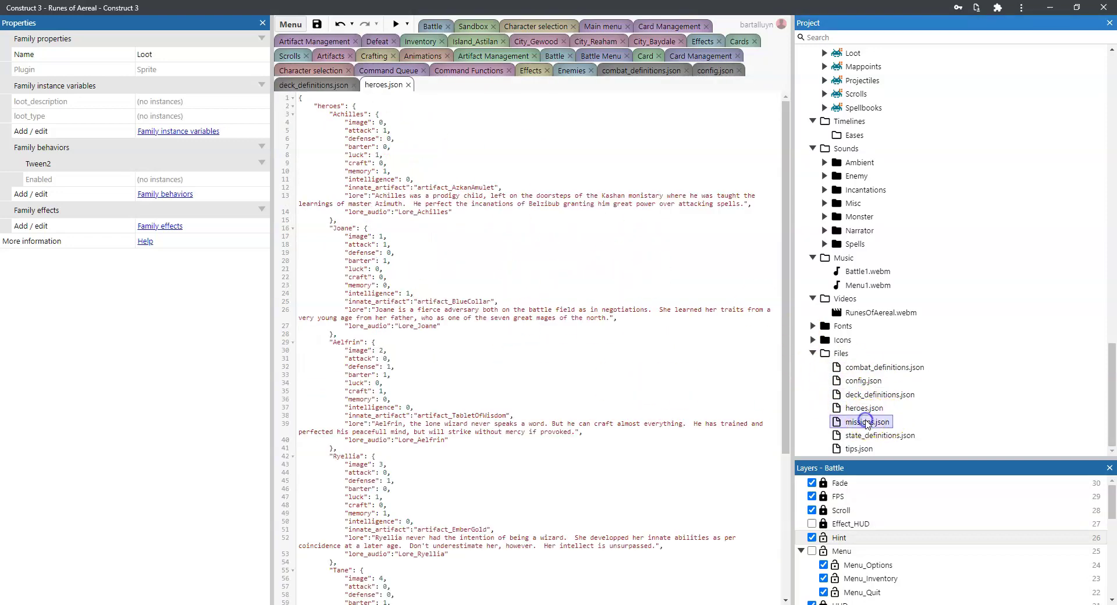
{"action": "double_click", "coordinate": [878, 435]}
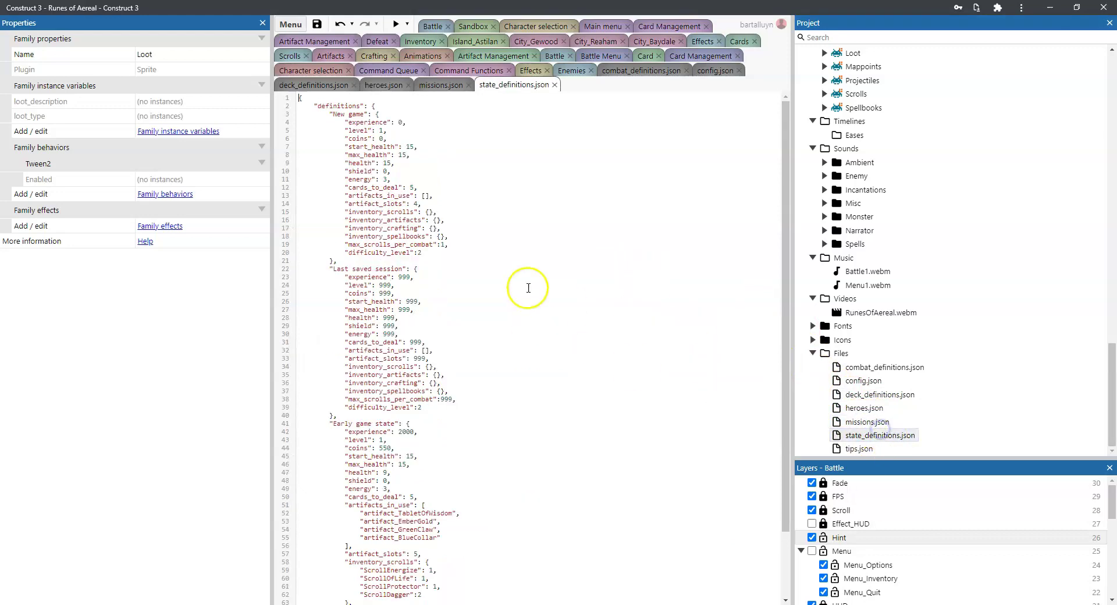
{"action": "double_click", "coordinate": [859, 448]}
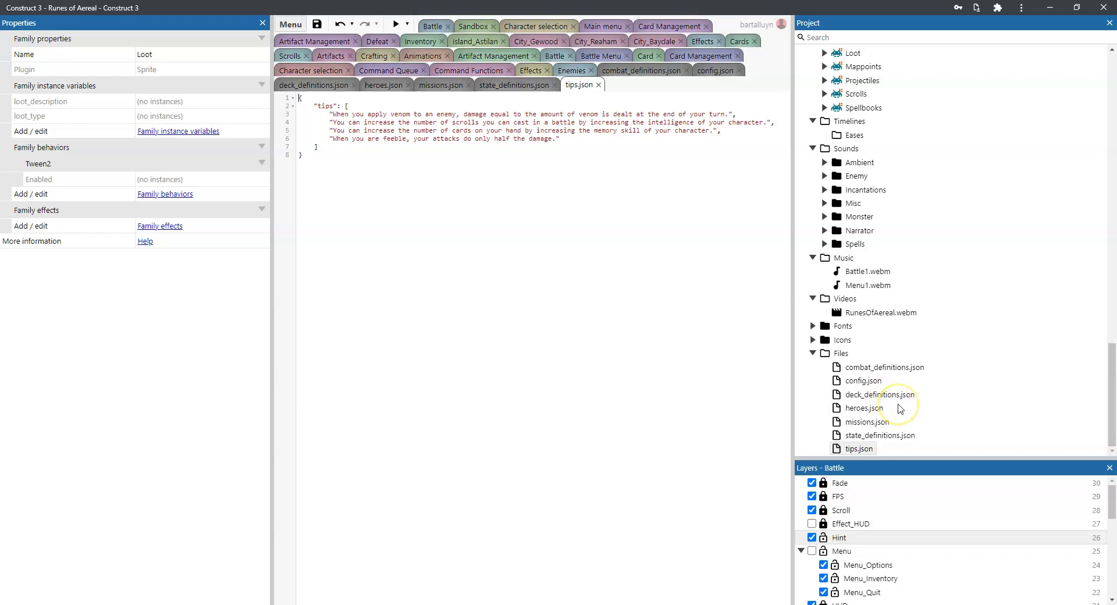
Step: Scroll to the top and collapse the Layouts, Event sheets and Object types folders
{"action": "scroll", "coordinate": [859, 390], "scroll_direction": "up", "scroll_amount": 6}
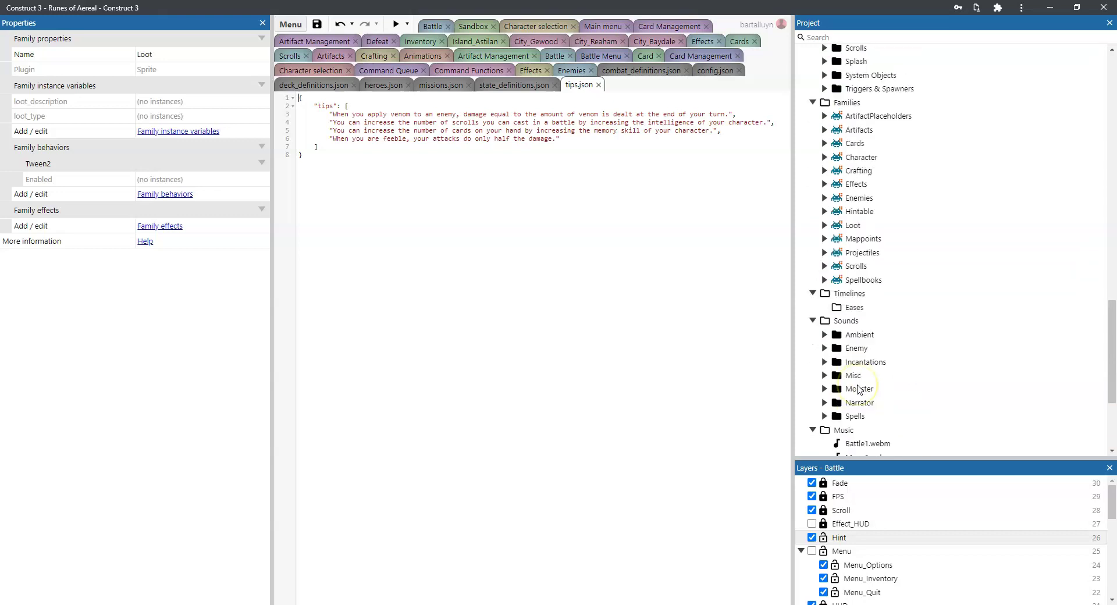
{"action": "scroll", "coordinate": [859, 390], "scroll_direction": "up", "scroll_amount": 15}
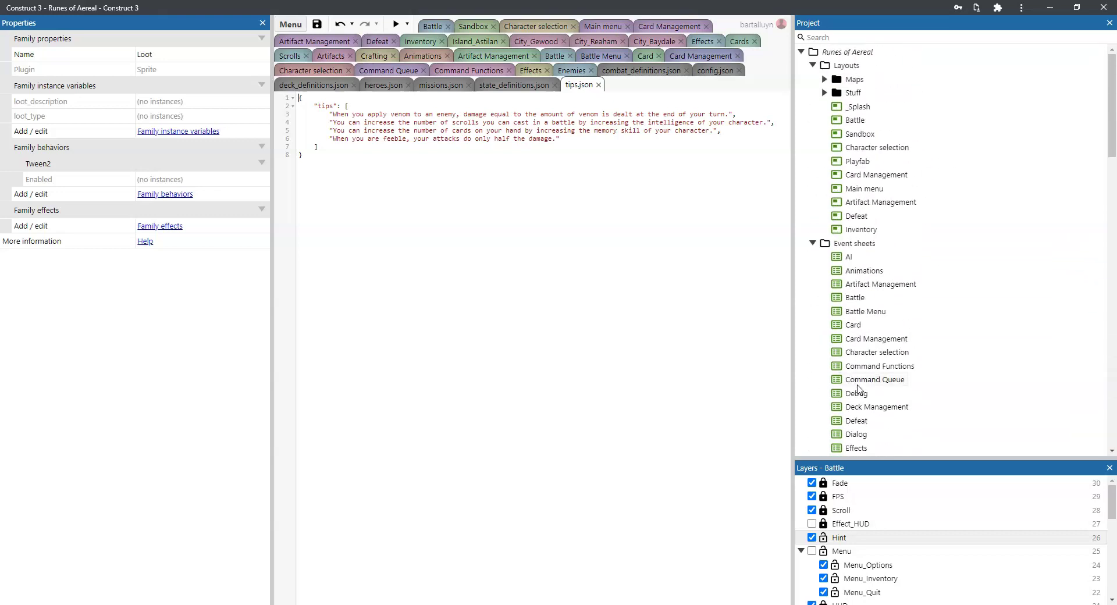
{"action": "left_click", "coordinate": [812, 65]}
{"action": "left_click", "coordinate": [813, 79]}
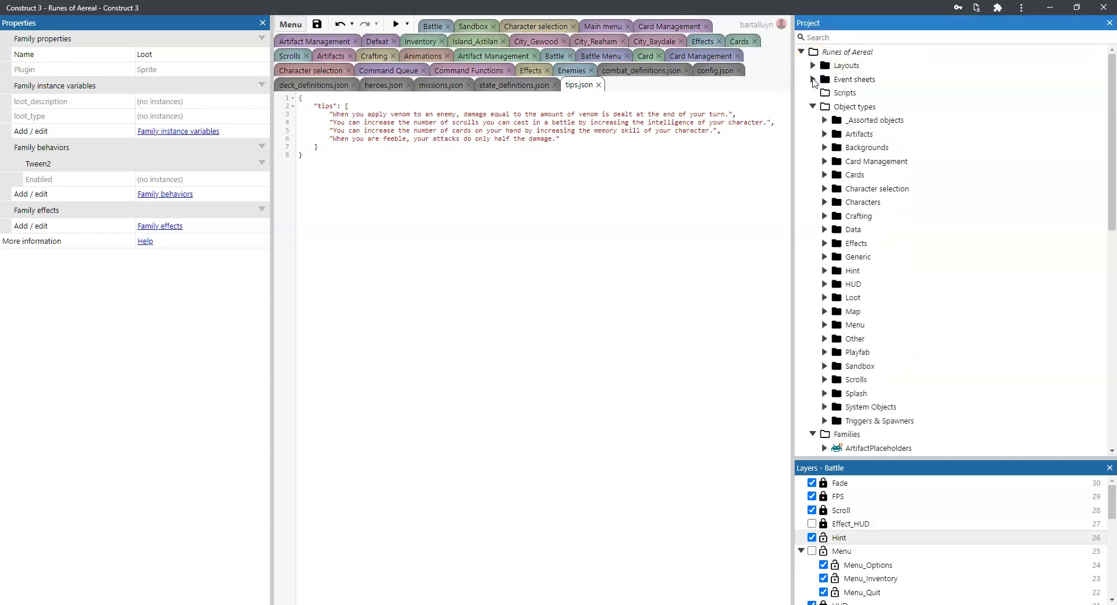
{"action": "left_click", "coordinate": [813, 106]}
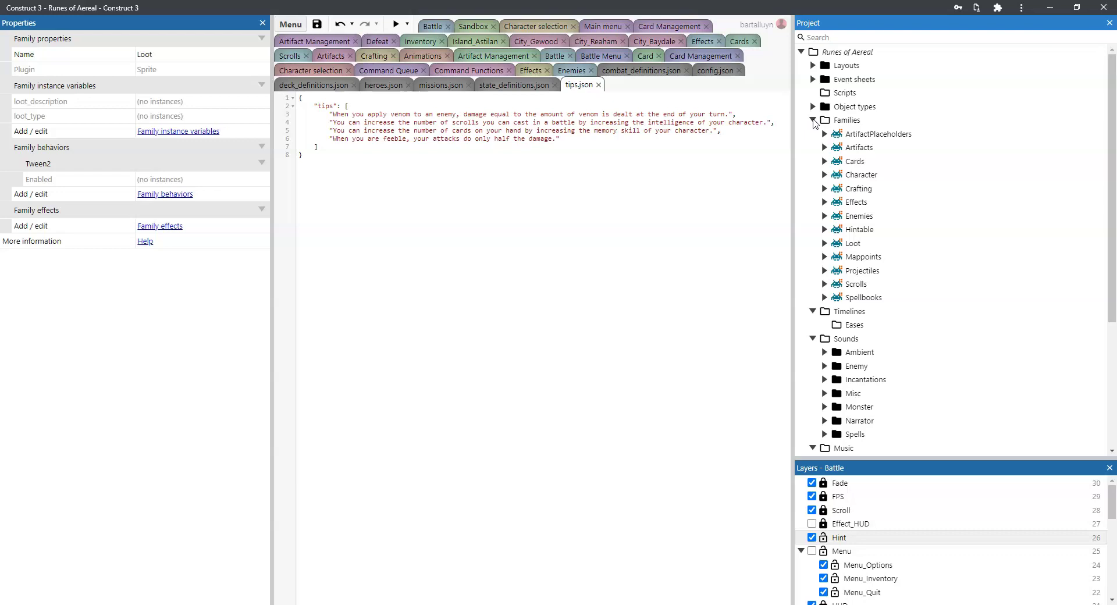
Step: Select the Families folder now listed directly below
{"action": "left_click", "coordinate": [847, 119]}
{"action": "scroll", "coordinate": [958, 276], "scroll_direction": "down", "scroll_amount": 1}
{"action": "scroll", "coordinate": [960, 275], "scroll_direction": "up", "scroll_amount": 1}
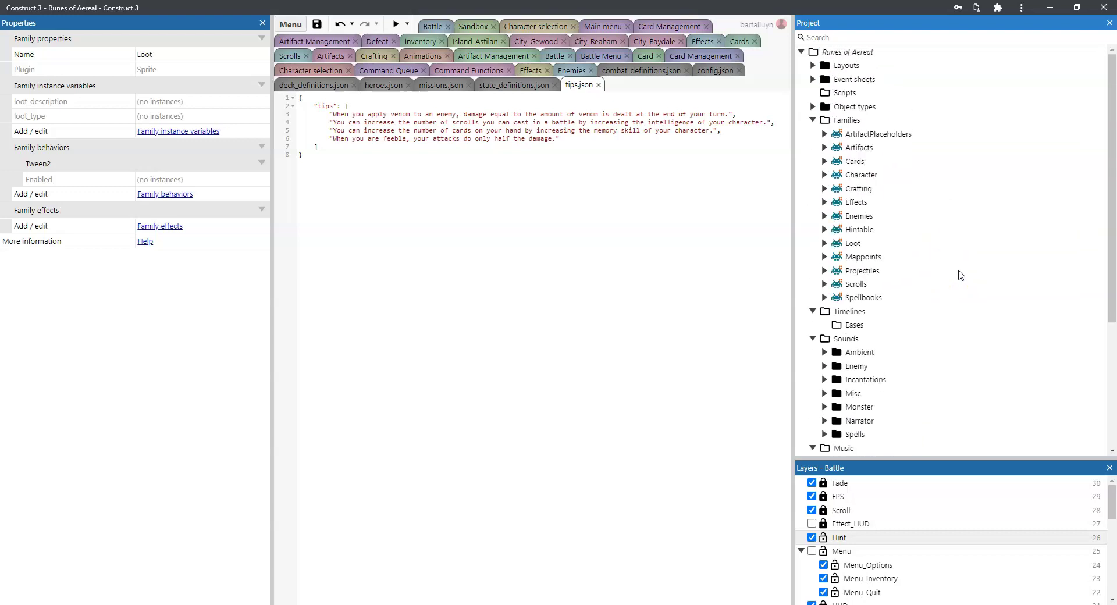